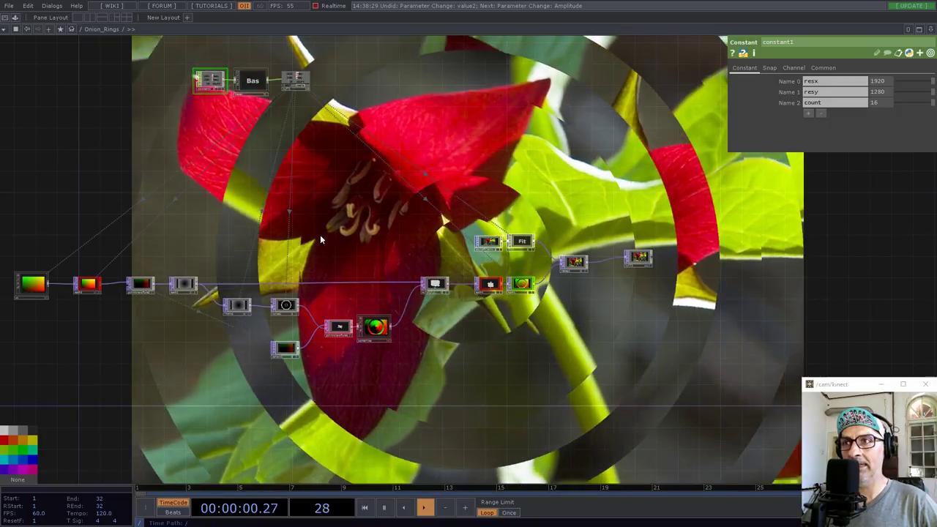
Change the count value to 256 in the finished Onion_Rings network's constant to demonstrate denser rings.
left_click_drag(320, 235, 419, 240)
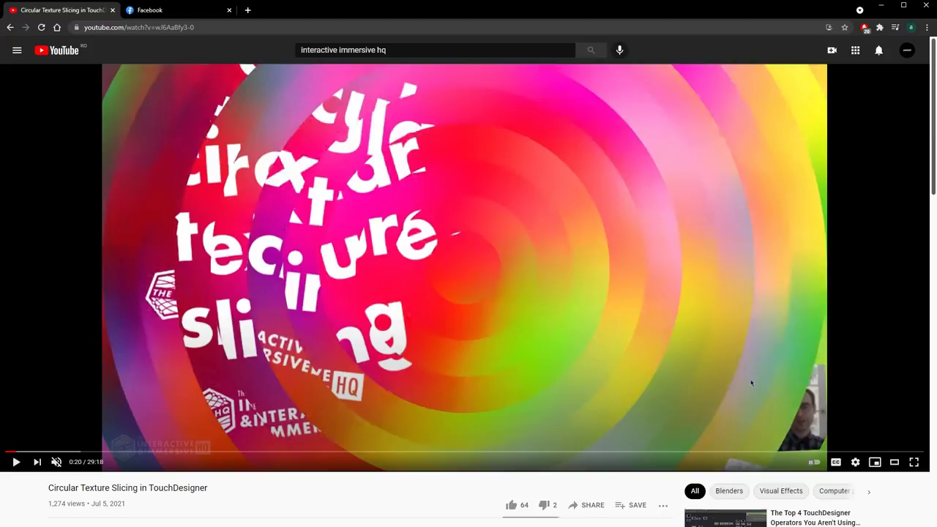
left_click(363, 363)
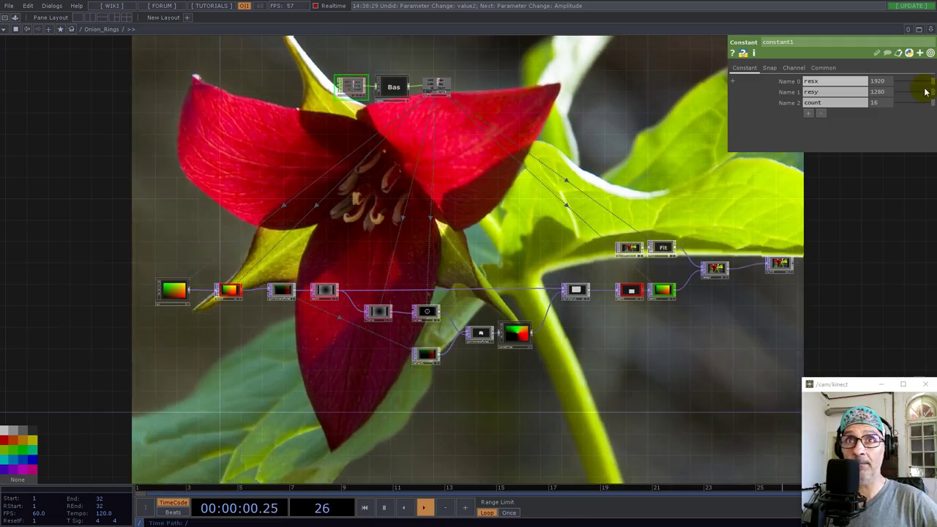
mouse_move(882, 105)
middle_mouse_down()
mouse_move(880, 83)
mouse_move(876, 100)
middle_mouse_up()
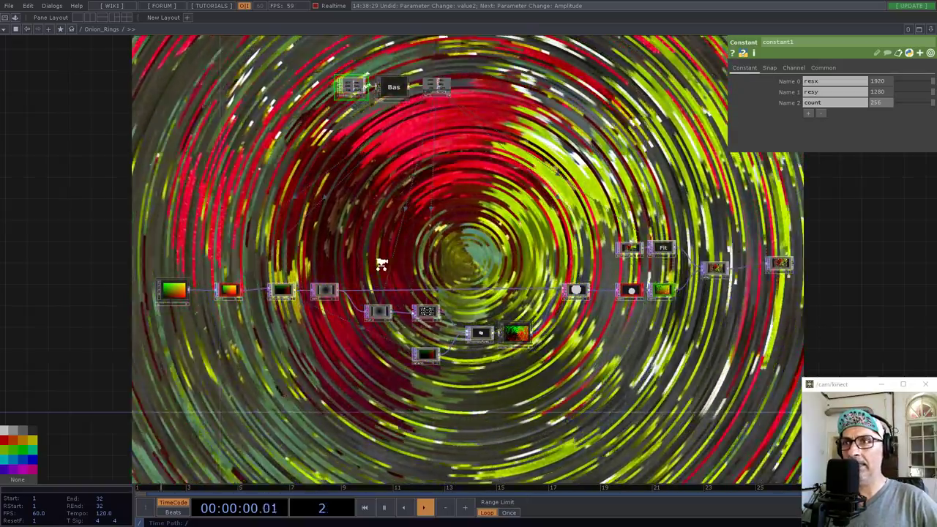
Leave the Onion_Rings network, enter project1 and delete all of its default operators.
scroll(382, 261, "down", 6)
scroll(495, 281, "down", 5)
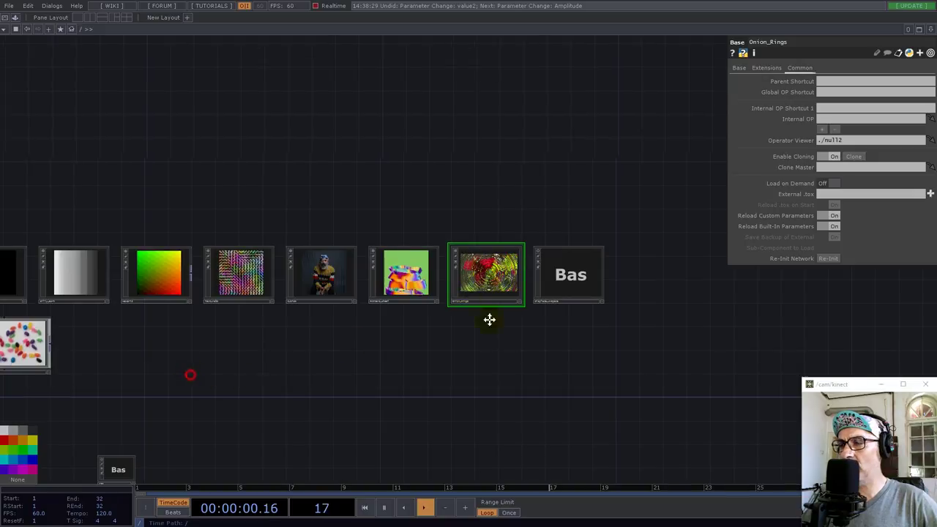
left_click_drag(489, 320, 855, 251)
left_click(375, 282)
scroll(375, 282, "up", 3)
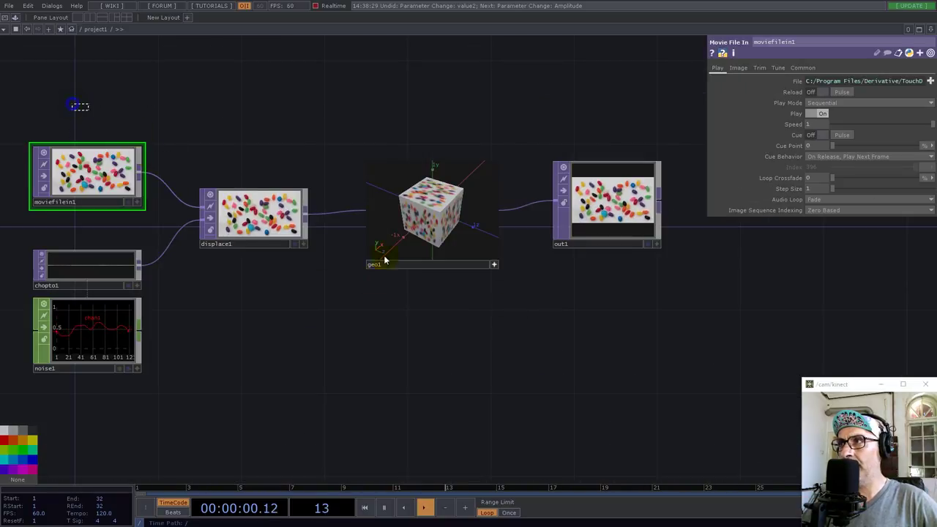
left_click_drag(76, 105, 650, 347)
key("Delete")
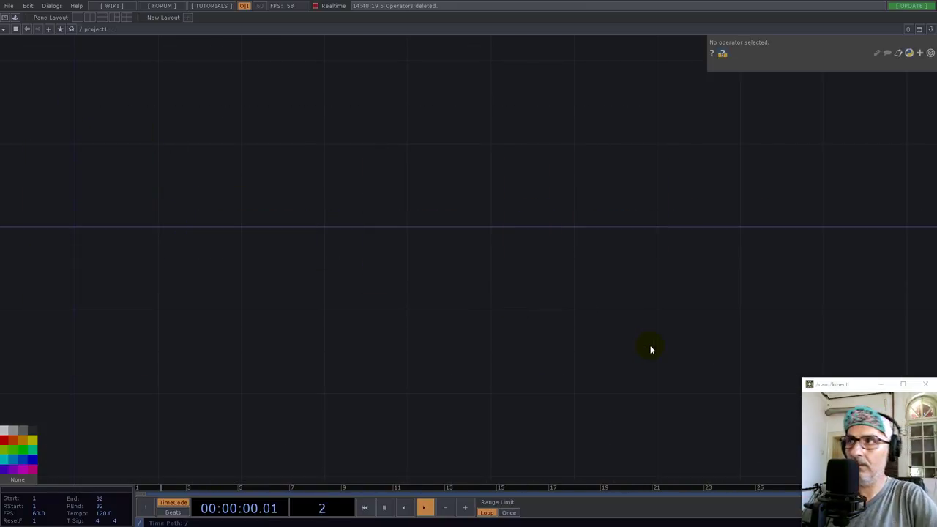
Place a Constant CHOP in the empty network and extend it to three channels.
double_click(180, 203)
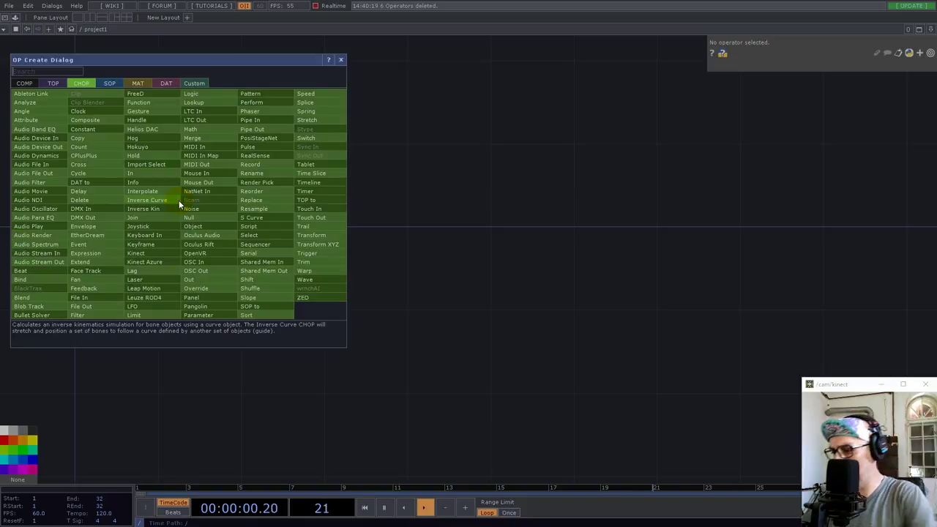
type("con")
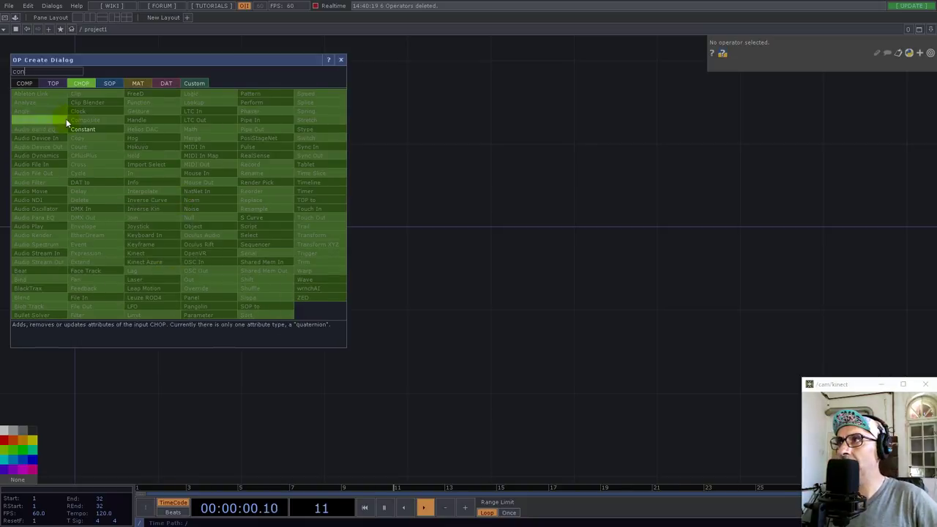
left_click(81, 129)
left_click(129, 191)
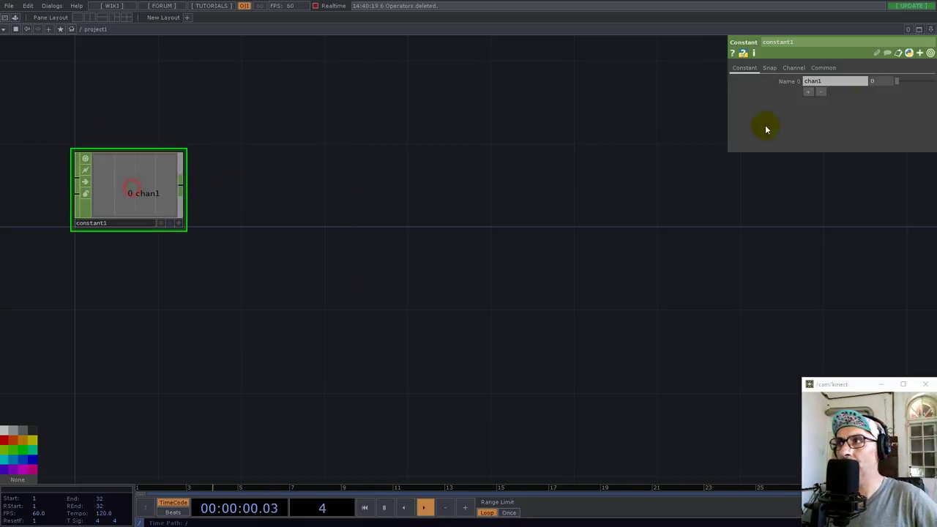
left_click(810, 93)
left_click(810, 105)
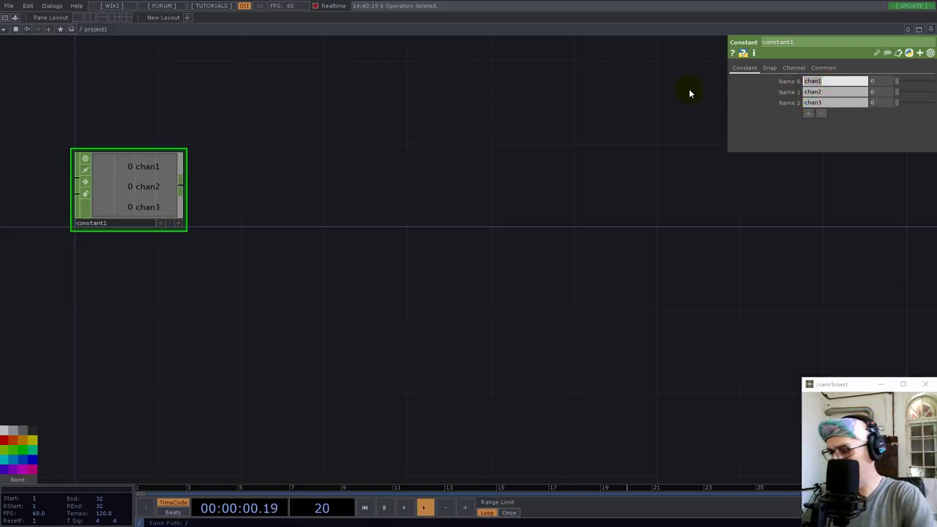
Name the Constant's channels resx, resy and count, with values 1280, 720 and 32 respectively.
type("resx")
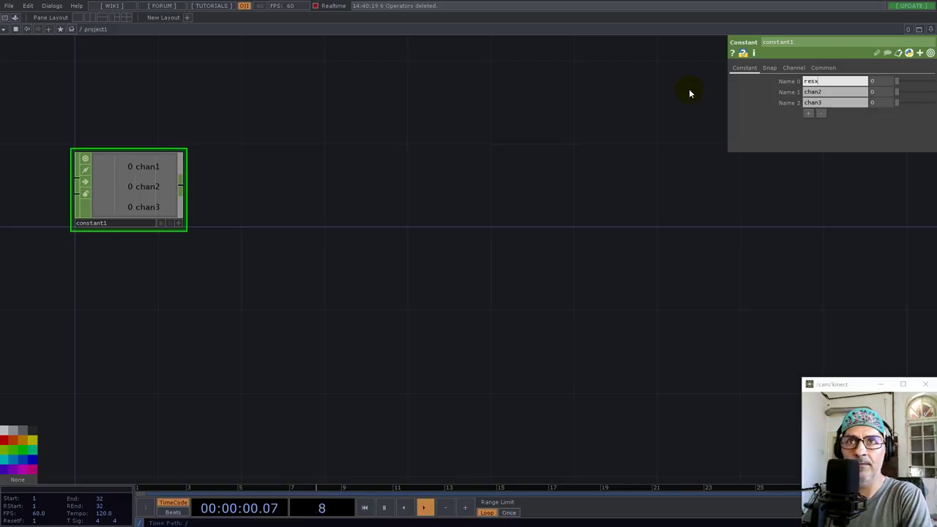
key("Tab")
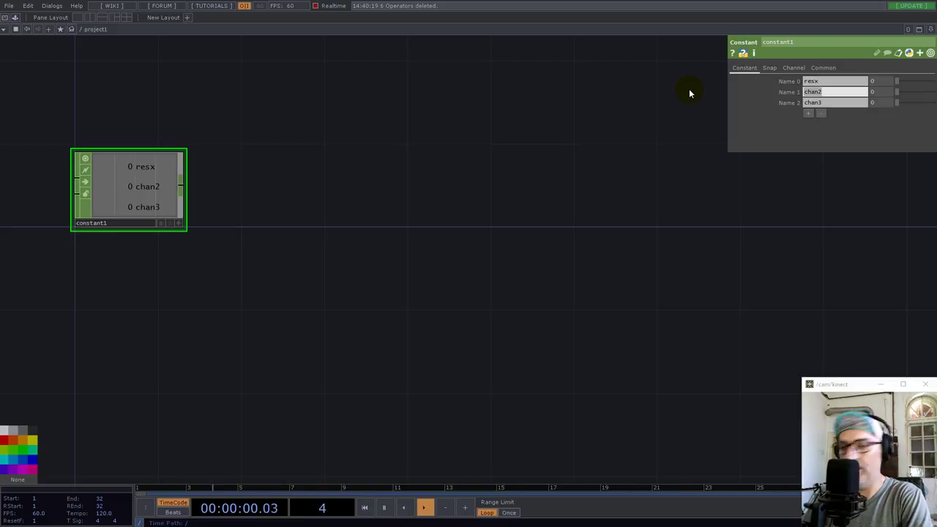
type("resy")
key("Return")
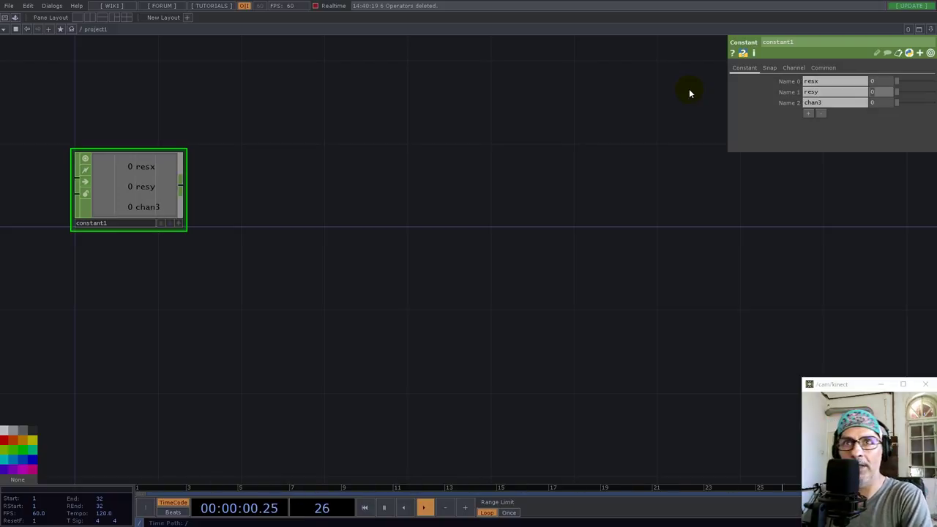
key("Tab")
type("coun")
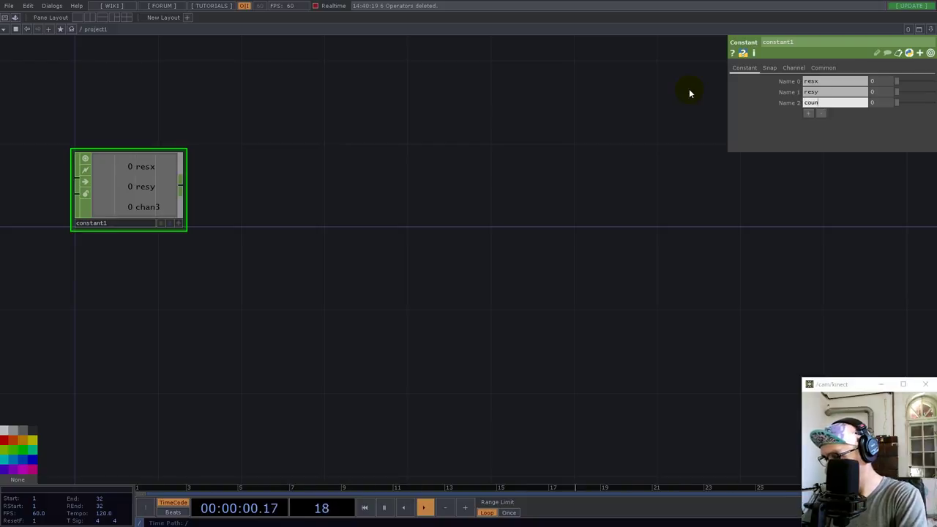
type("t")
key("Return")
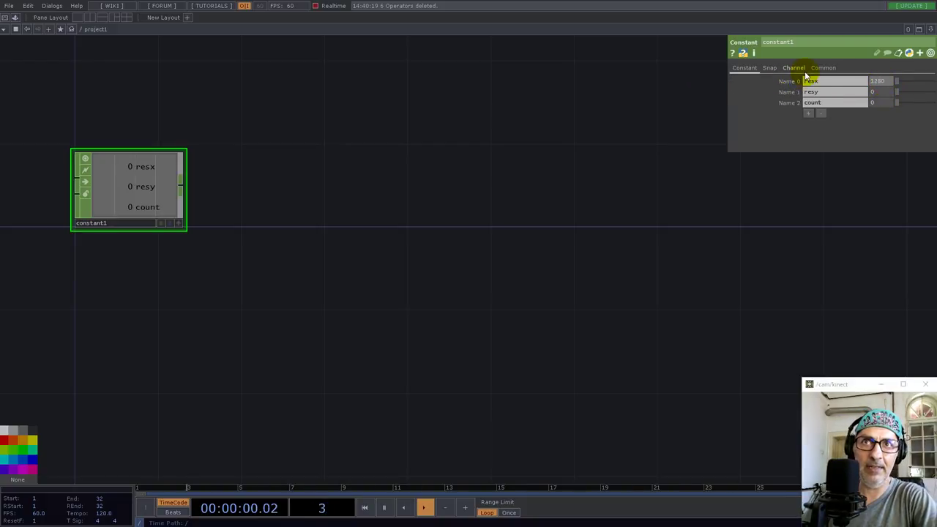
key("Return")
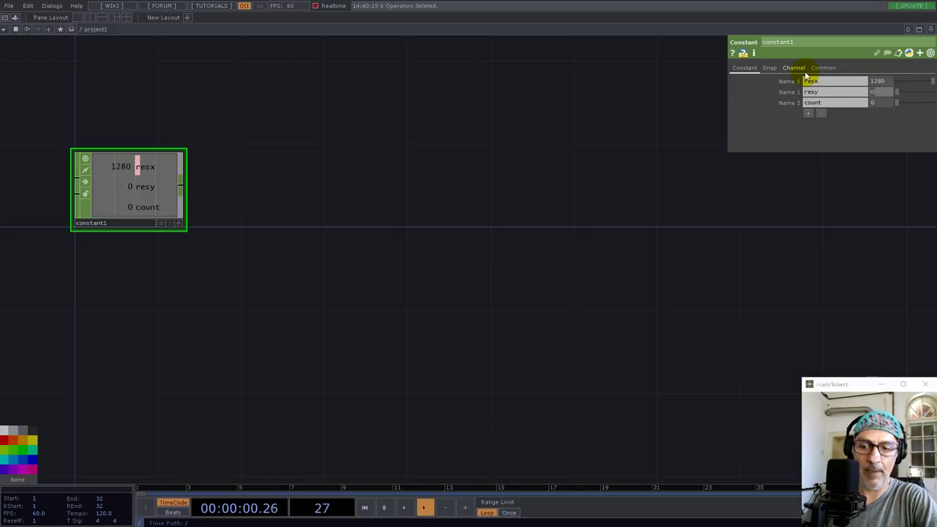
key("Return")
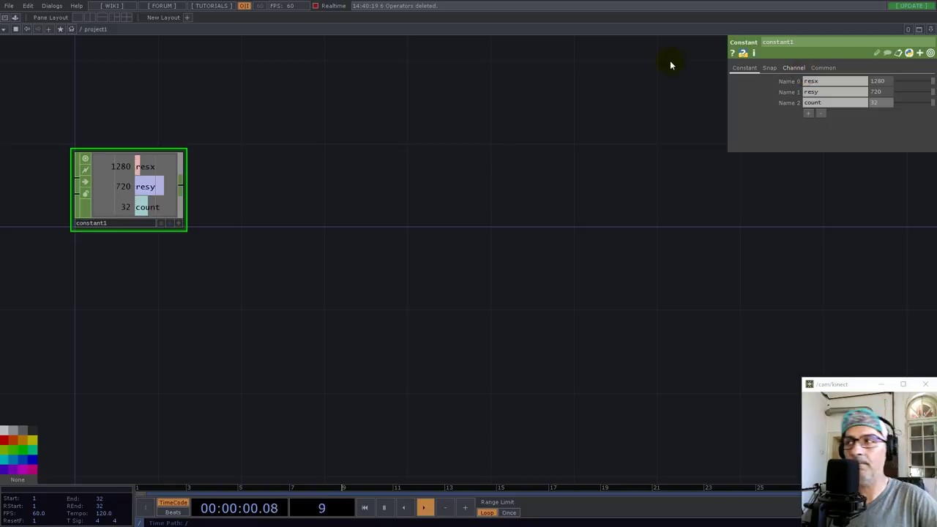
Connect a Null CHOP to the Constant's output, leaving room for another operator between them.
left_click(232, 209)
key("Tab")
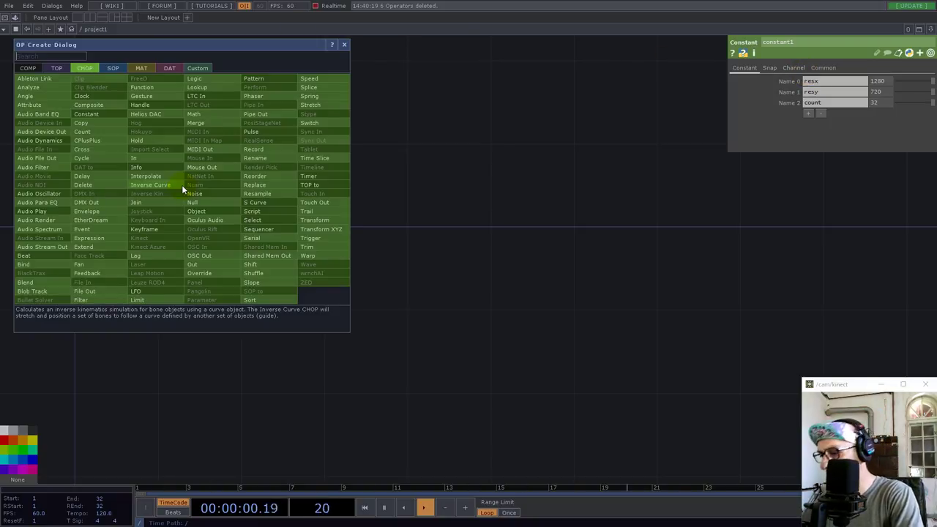
left_click(194, 203)
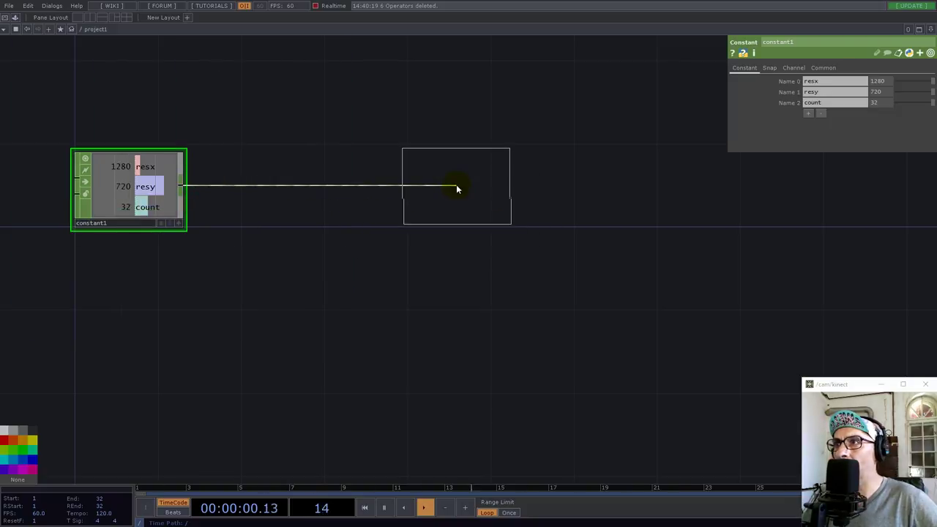
left_click(456, 188)
left_click_drag(455, 189, 461, 192)
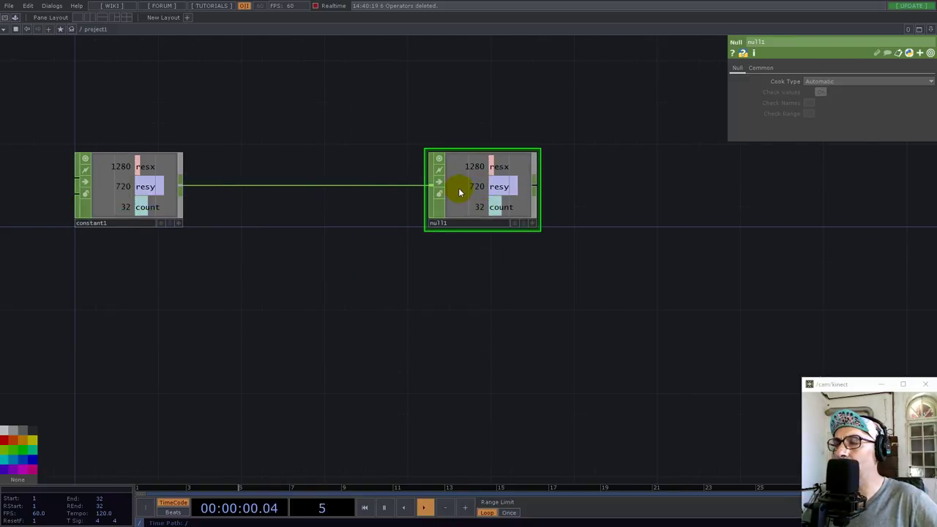
Insert a second Null into the wire between the Constant and the first Null and collapse it into a Base component.
right_click(290, 187)
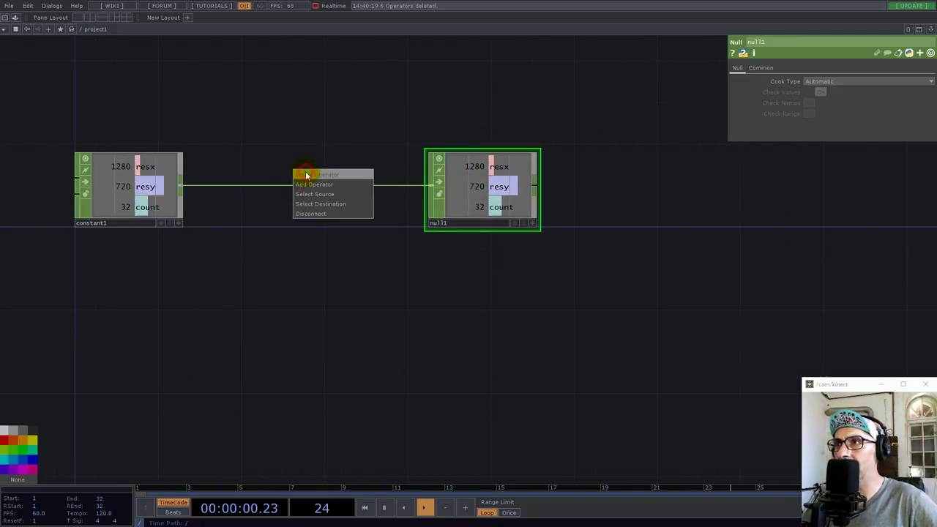
left_click(305, 171)
type("nu")
left_click(316, 190)
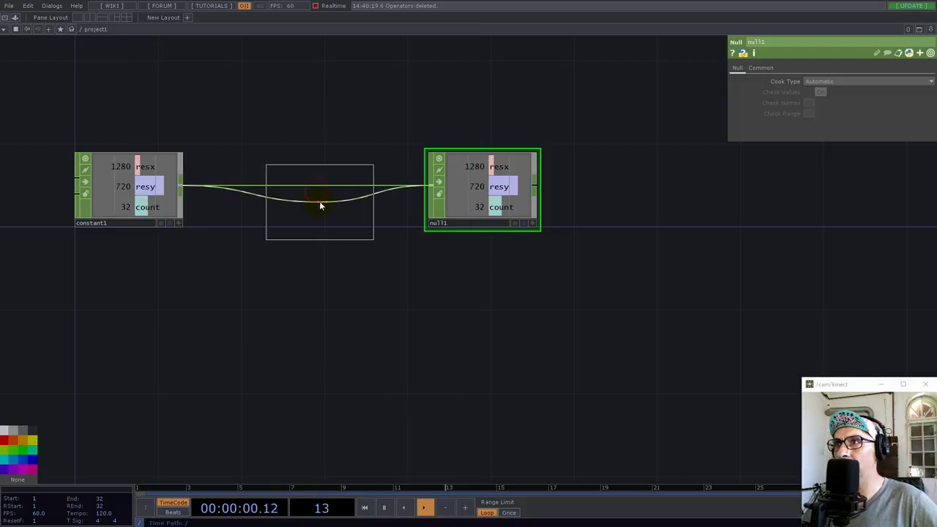
left_click(295, 190)
right_click(308, 253)
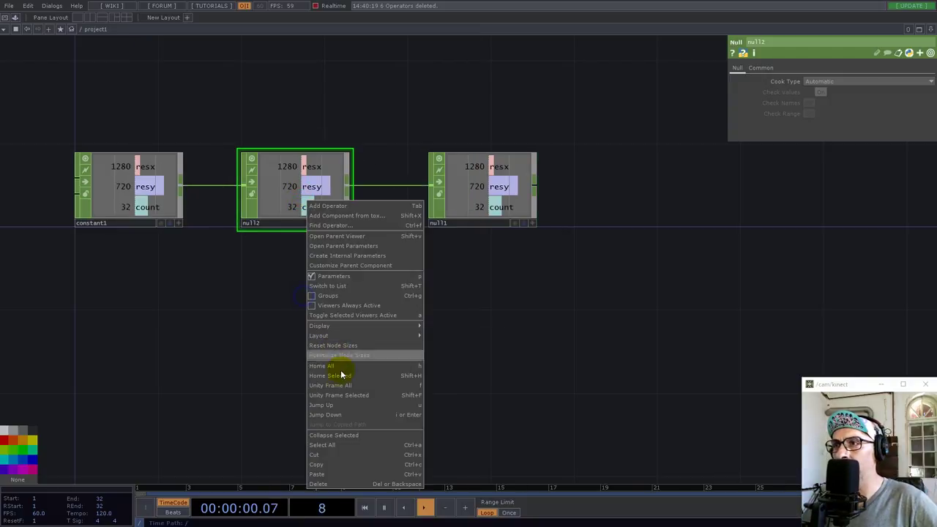
left_click(335, 438)
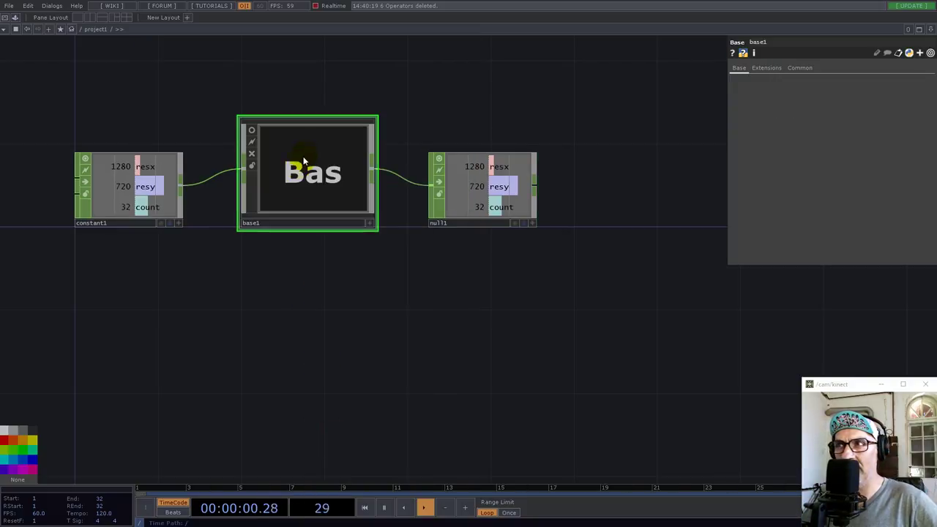
Enter the Base component and delete the Null between its In and Out operators.
double_click(287, 193)
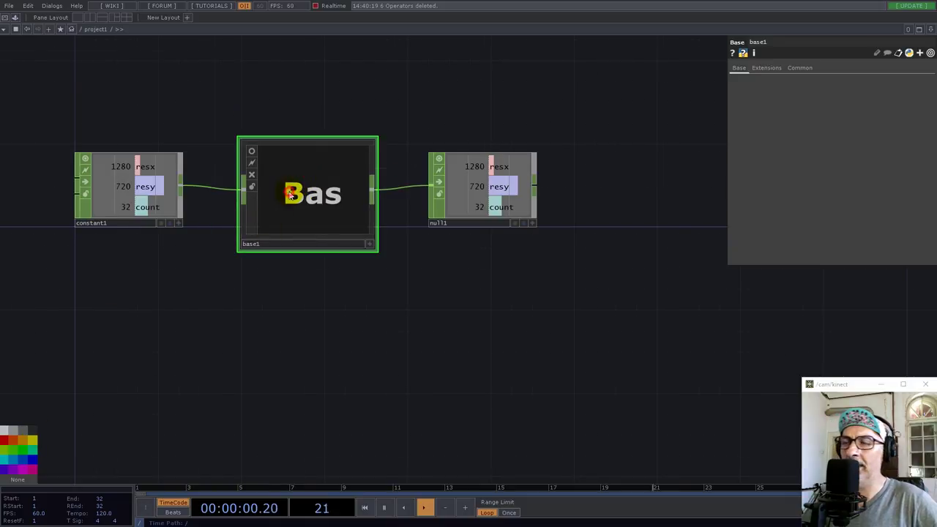
left_click(367, 284)
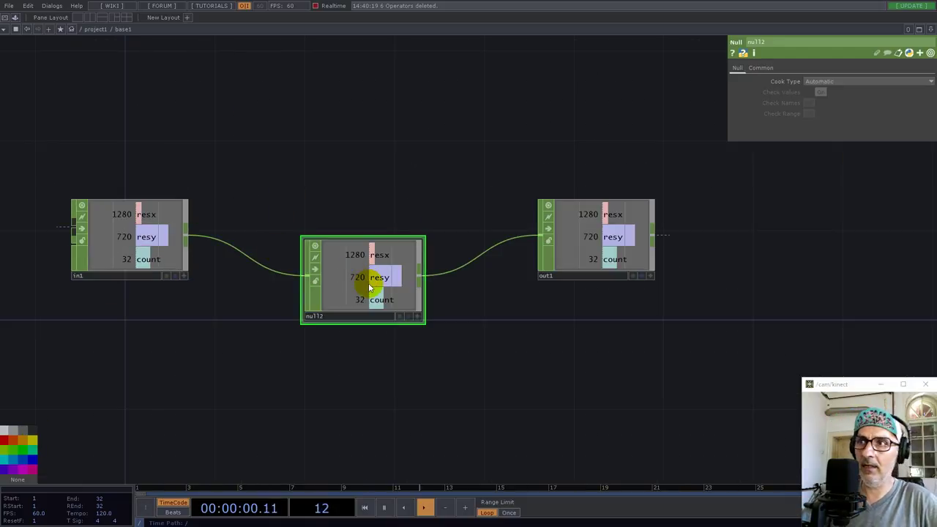
key("Delete")
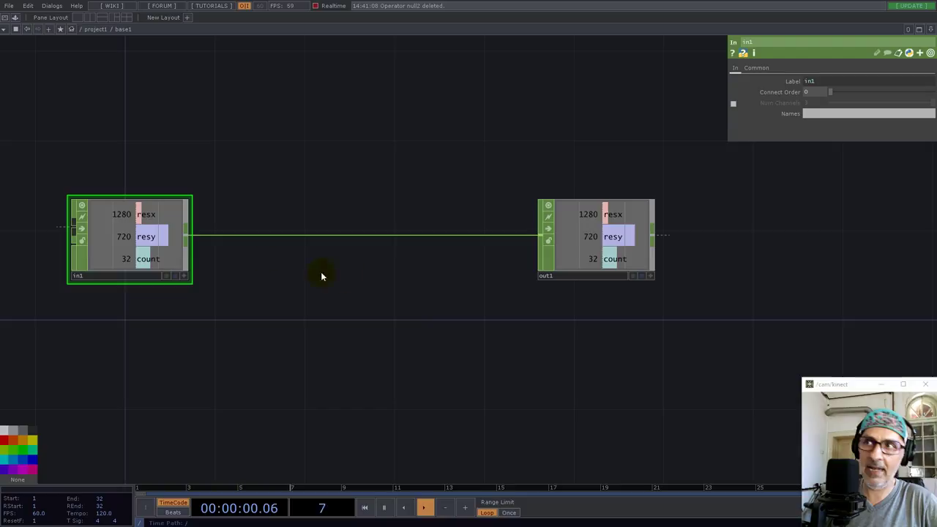
Branch a Select CHOP off the In operator, placing it below the wire to the Out operator.
right_click(186, 238)
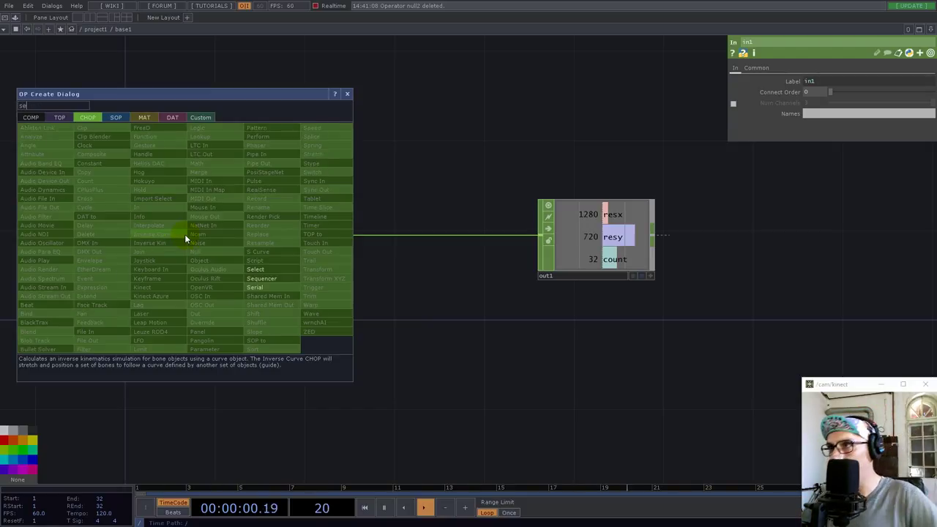
left_click(261, 270)
left_click(288, 341)
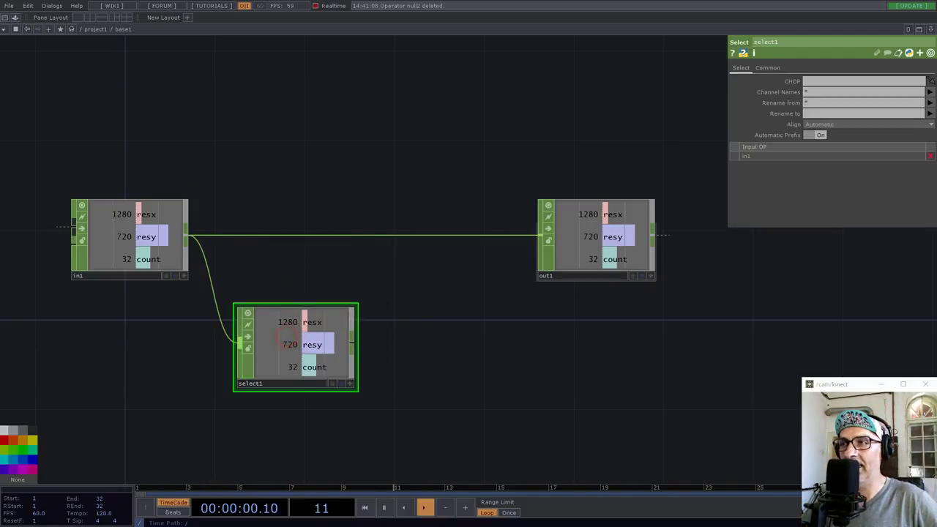
Set the Select CHOP's channel names to "resy resx" and its rename target to ratio.
left_click(836, 92)
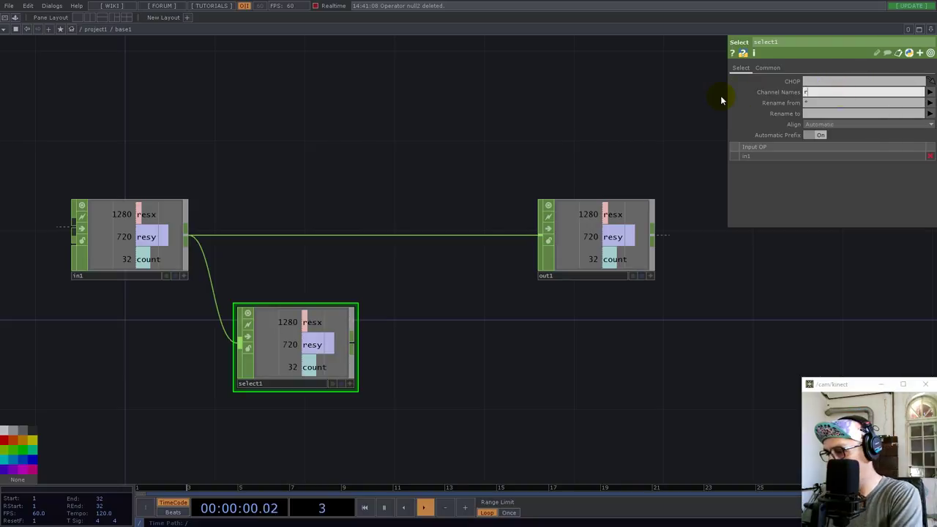
key("Tab")
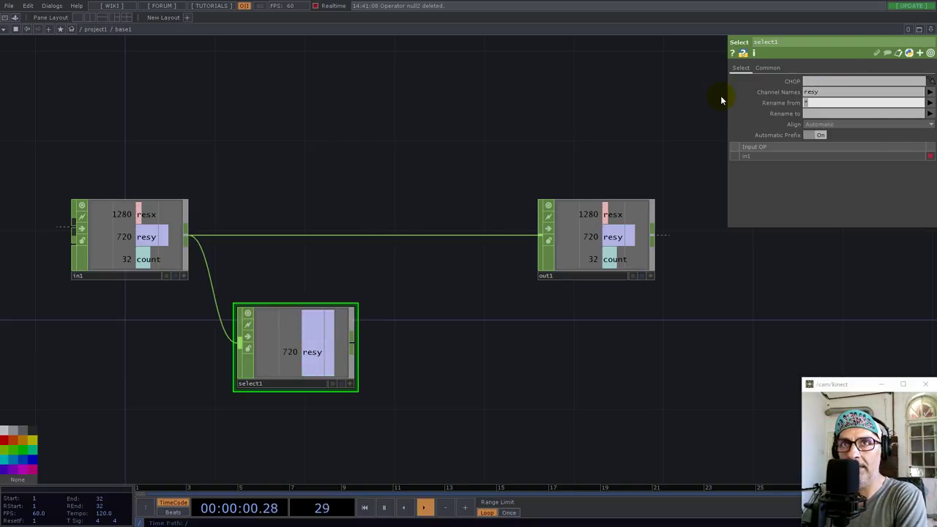
left_click(822, 93)
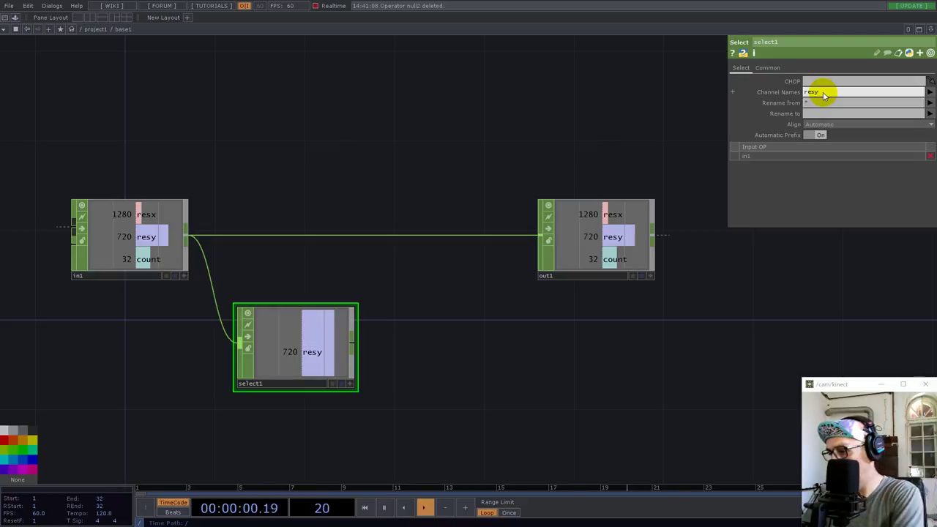
key("Return")
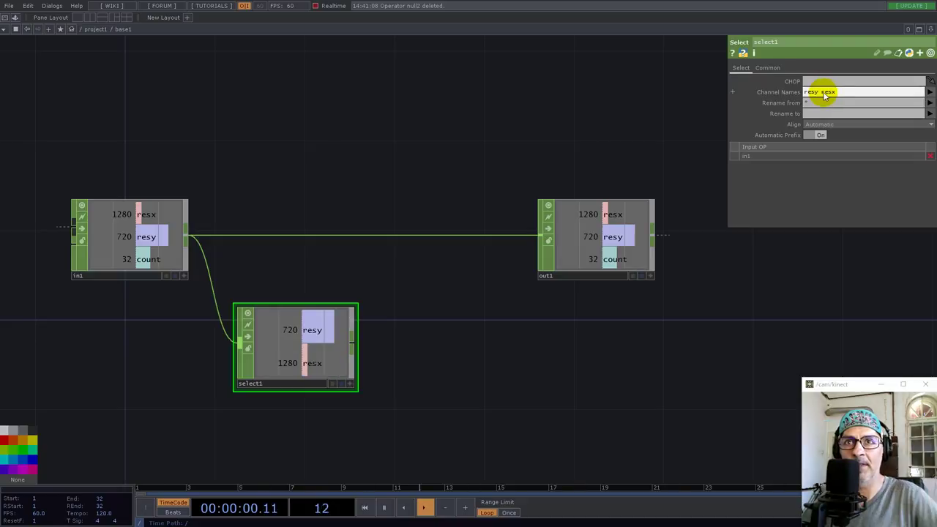
left_click(819, 113)
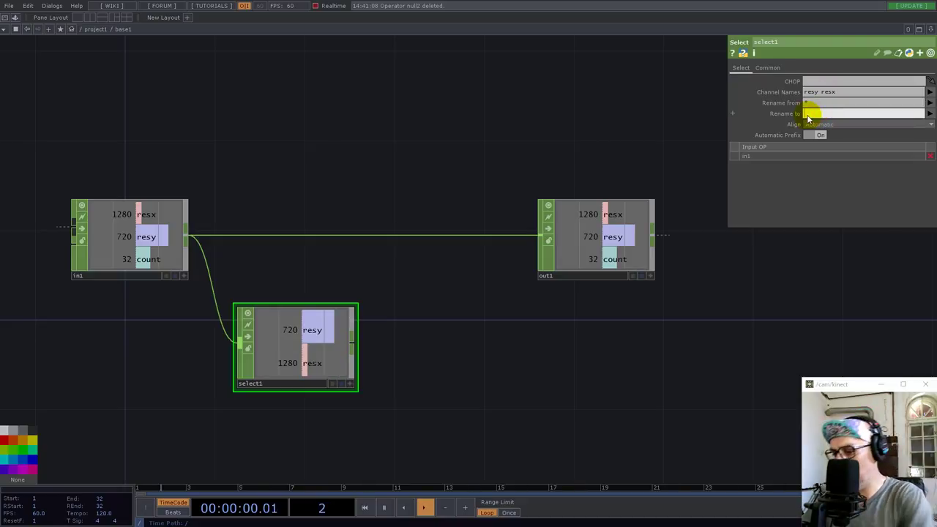
key("Return")
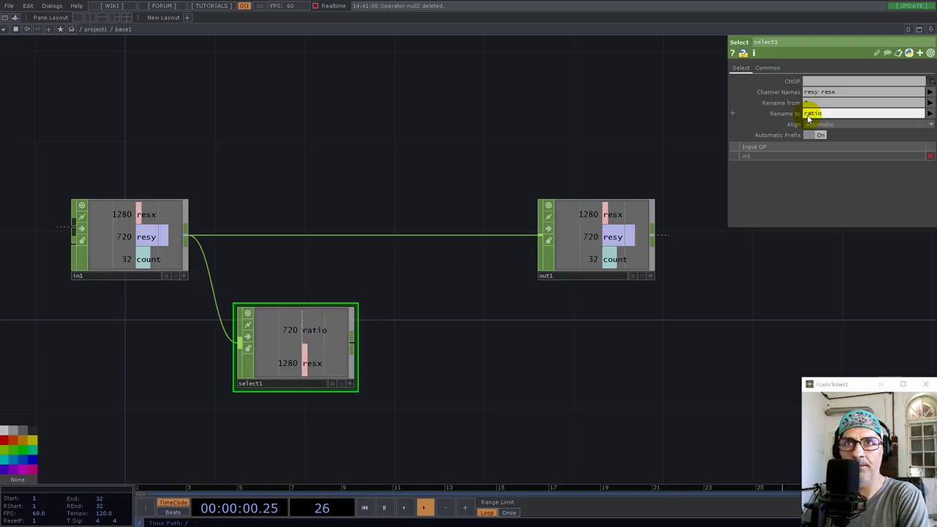
Append a Math CHOP to the Select CHOP and set its Combine Channels to Divide.
right_click(354, 347)
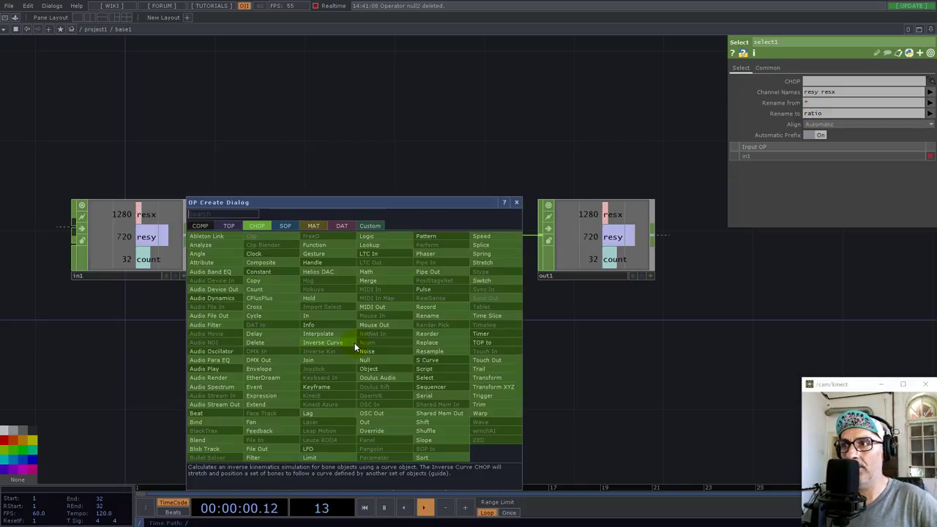
type("math")
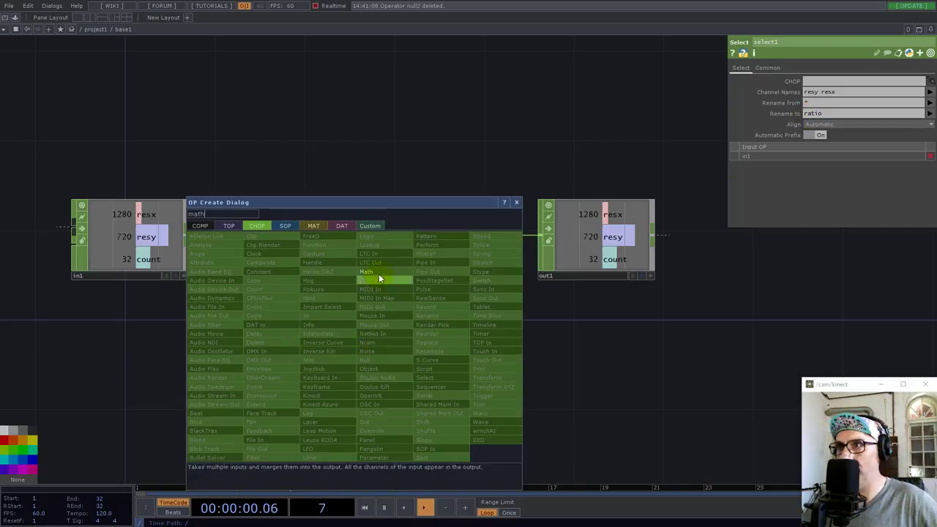
left_click(378, 274)
left_click(430, 347)
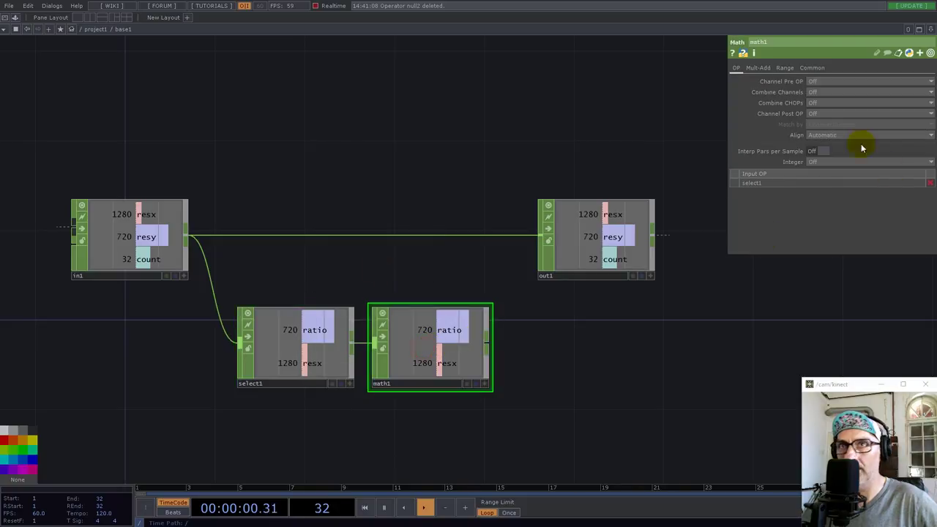
left_click(814, 93)
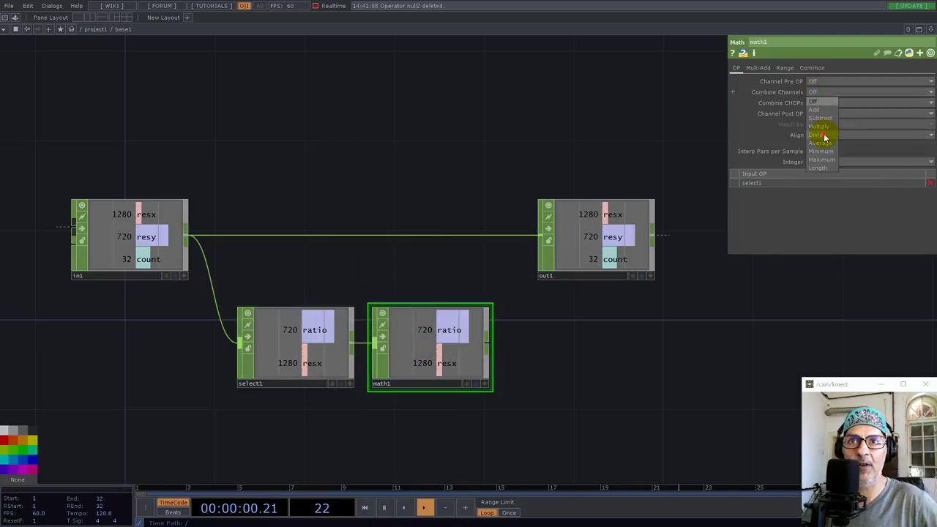
left_click(820, 134)
Insert a Merge CHOP into the wire between the In and Out operators and connect the Math CHOP's output to it.
left_click_drag(567, 399, 456, 399)
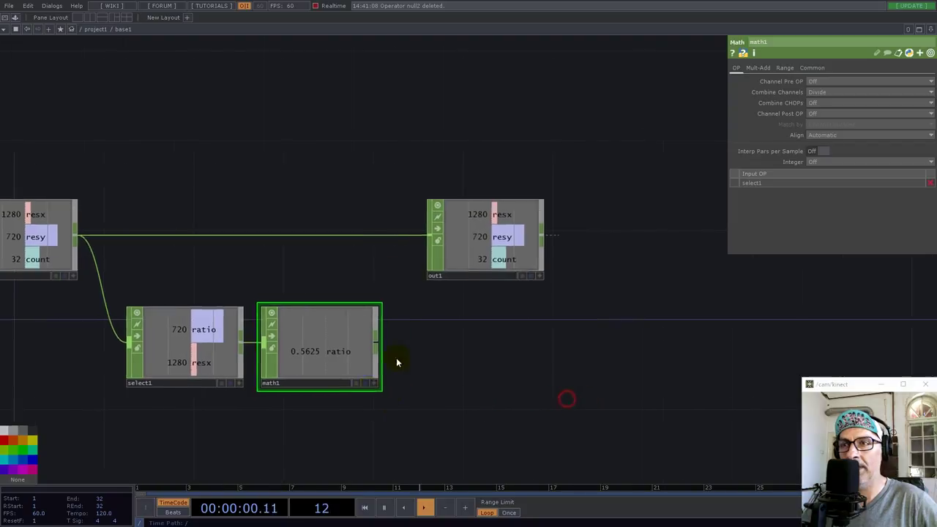
left_click_drag(396, 361, 330, 361)
left_click_drag(398, 236, 661, 226)
right_click(426, 233)
left_click(451, 221)
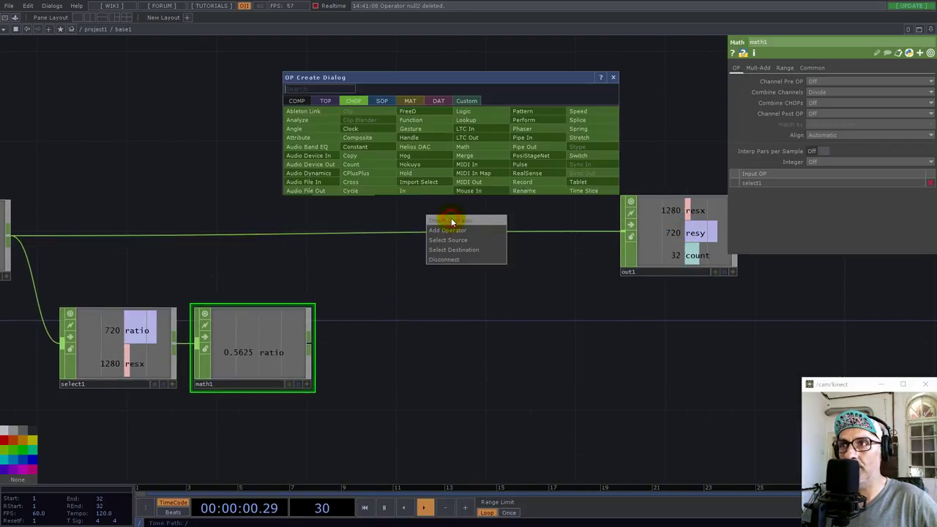
type("merg")
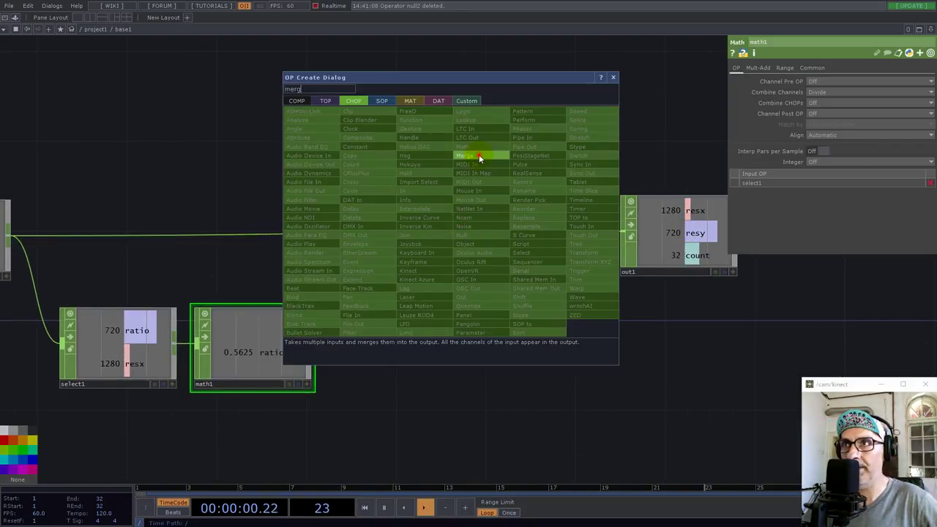
left_click(478, 156)
left_click(455, 245)
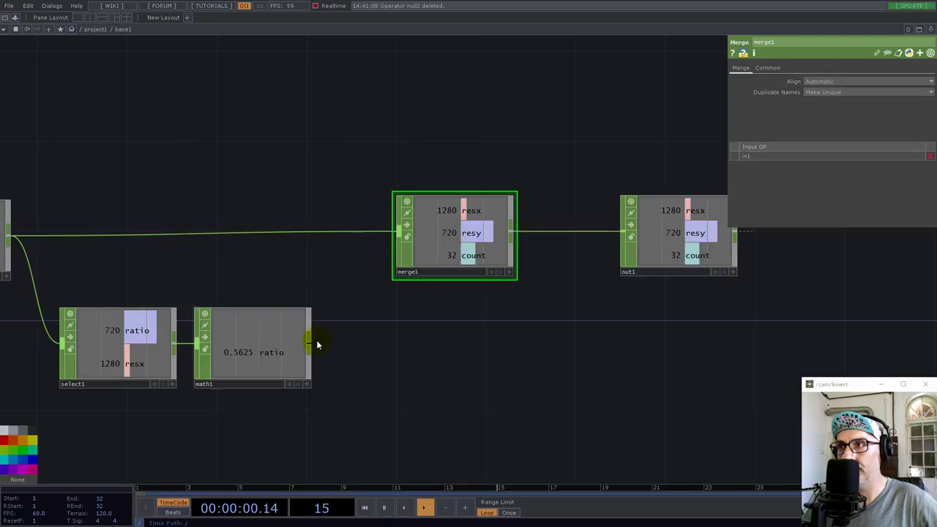
left_click_drag(310, 342, 401, 243)
Return to the parent network and add the UV component from the palette's Tools category below the Base component.
scroll(488, 303, "down", 5)
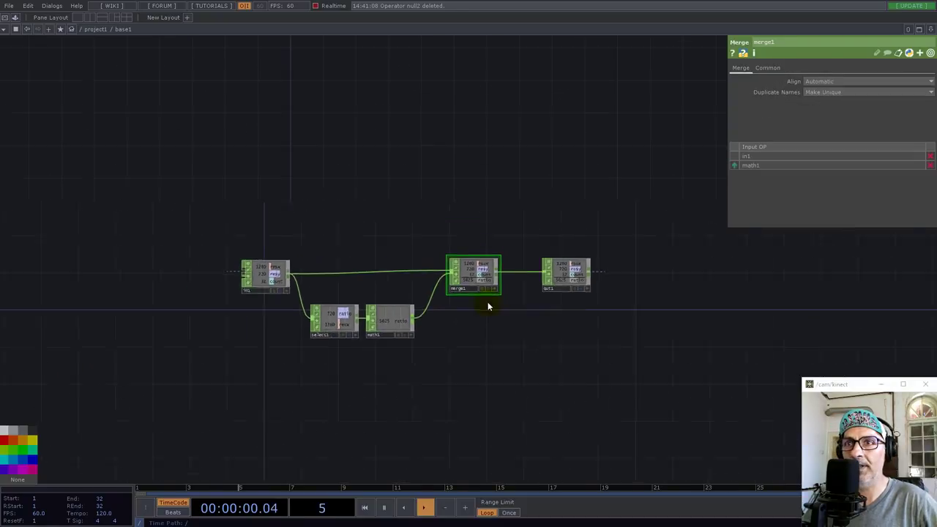
scroll(488, 306, "down", 8)
left_click_drag(518, 352, 431, 282)
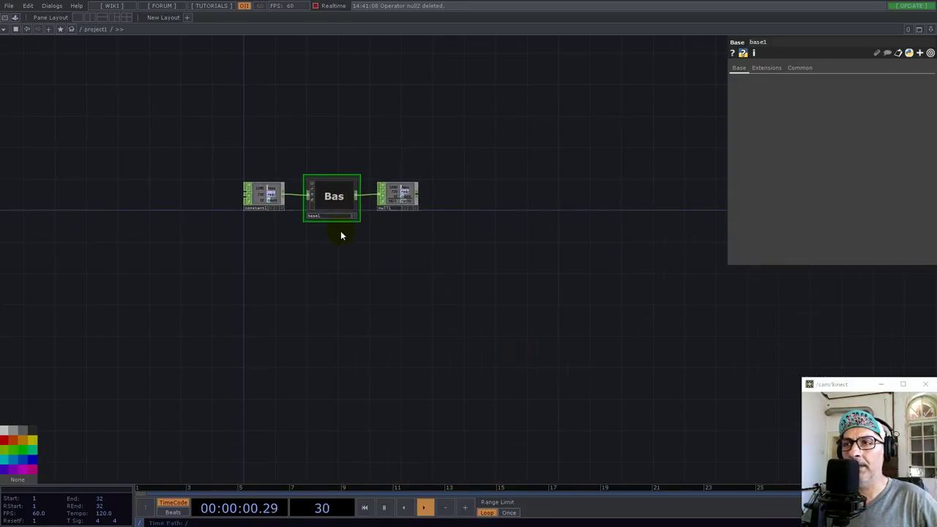
scroll(339, 231, "up", 3)
left_click(15, 19)
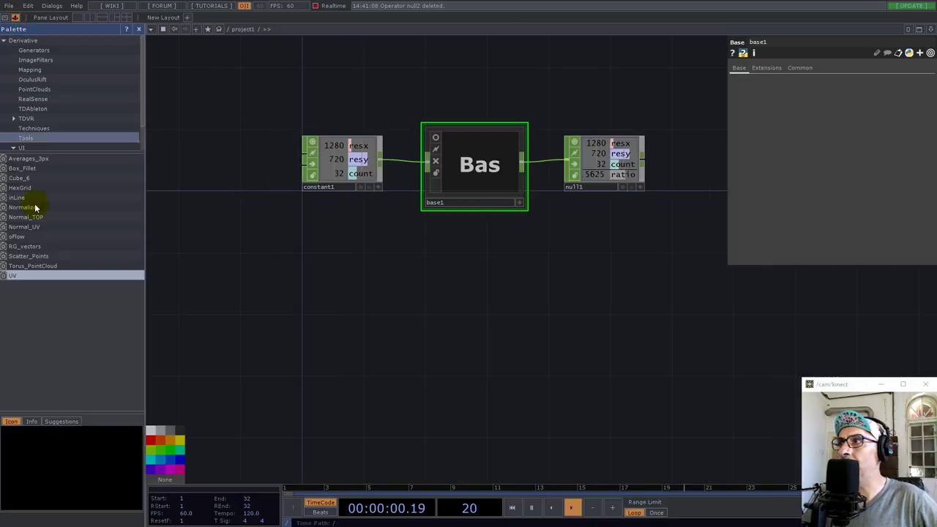
left_click_drag(22, 276, 448, 318)
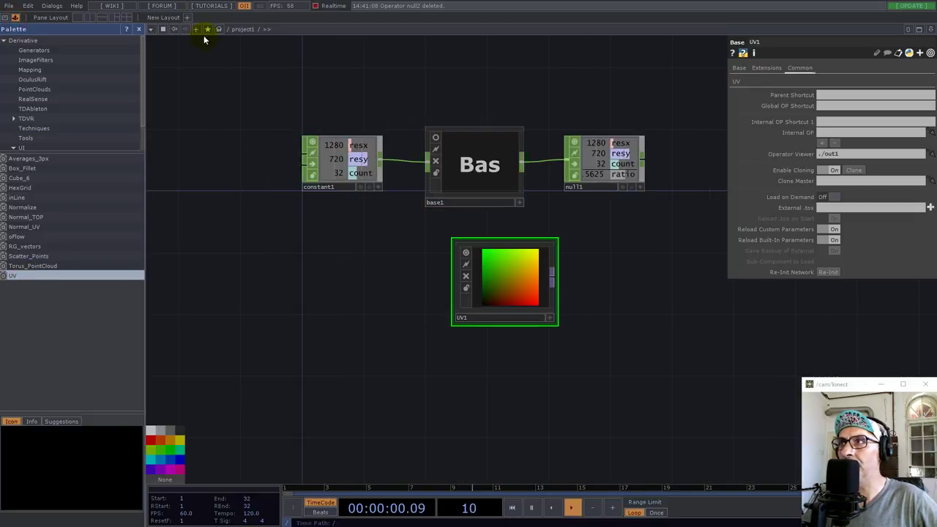
left_click(139, 29)
left_click_drag(471, 286, 427, 341)
left_click_drag(315, 334, 373, 341)
Link the UV component's Resolution values to the Null's resx and resy channels and place the component beneath the Null.
left_click(450, 240)
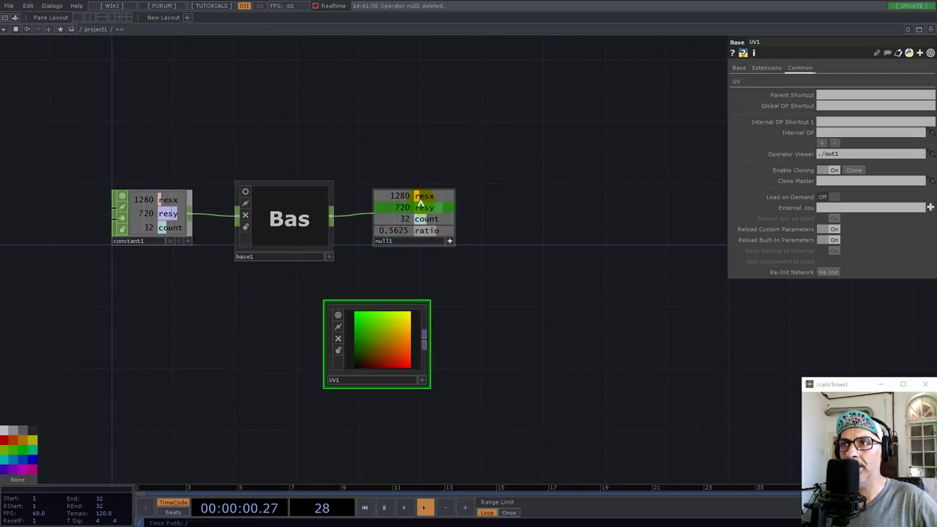
left_click_drag(418, 196, 365, 359)
left_click_drag(546, 251, 842, 94)
left_click_drag(896, 102, 900, 96)
left_click(910, 96)
mouse_move(374, 344)
left_mouse_down()
mouse_move(416, 338)
mouse_move(384, 353)
left_mouse_up()
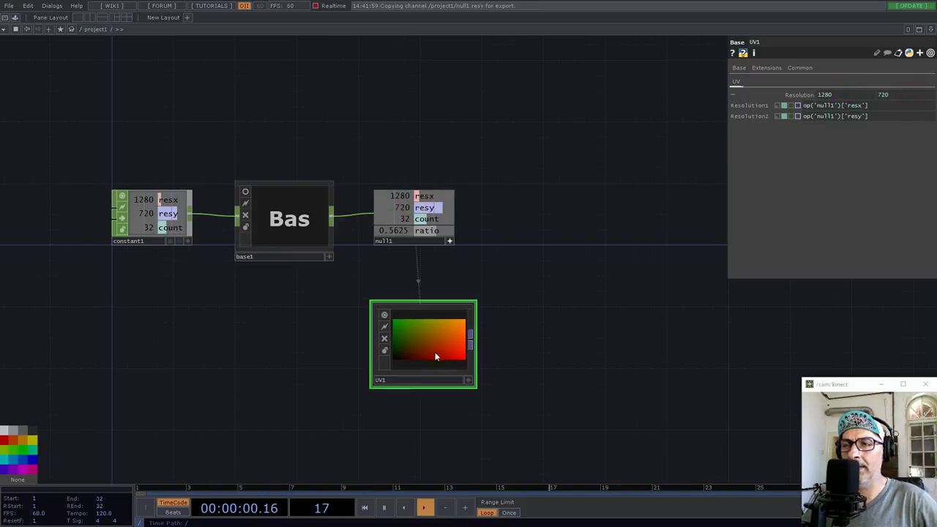
Inside the UV component, bypass both Math TOPs and set the pixel format of both Reorder TOPs to 32-bit float (RG).
key("i")
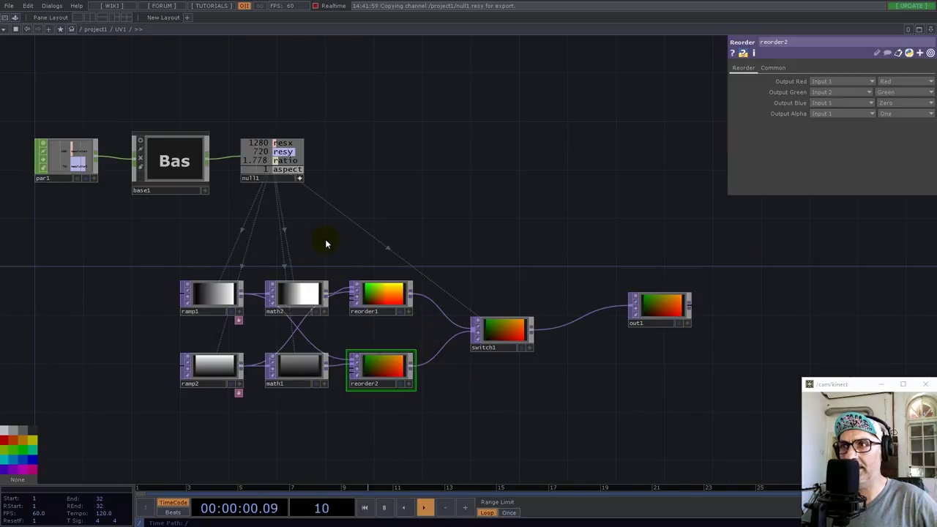
left_click(314, 306)
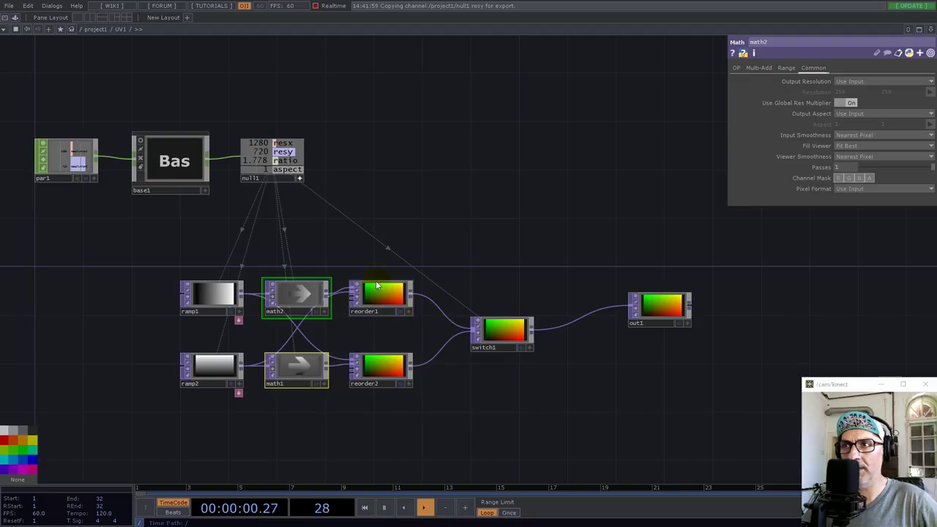
left_click_drag(409, 441, 409, 441)
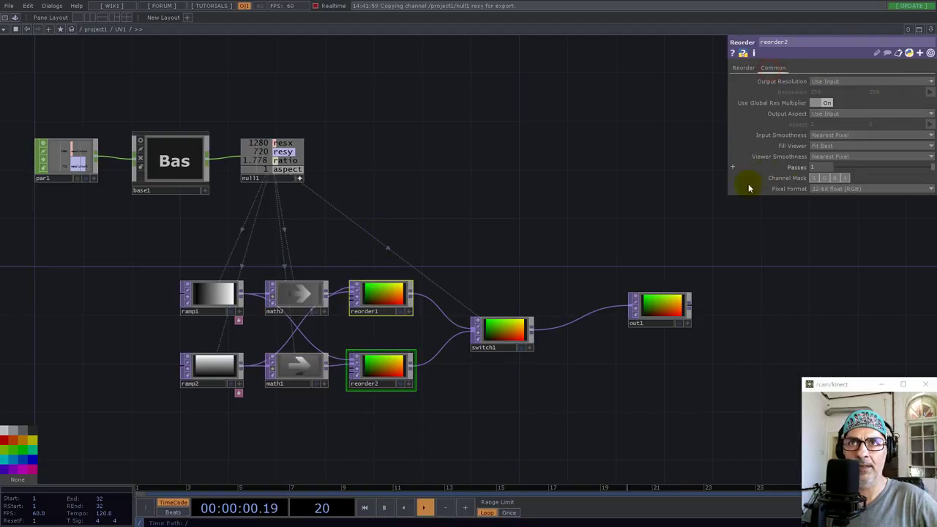
left_click(852, 189)
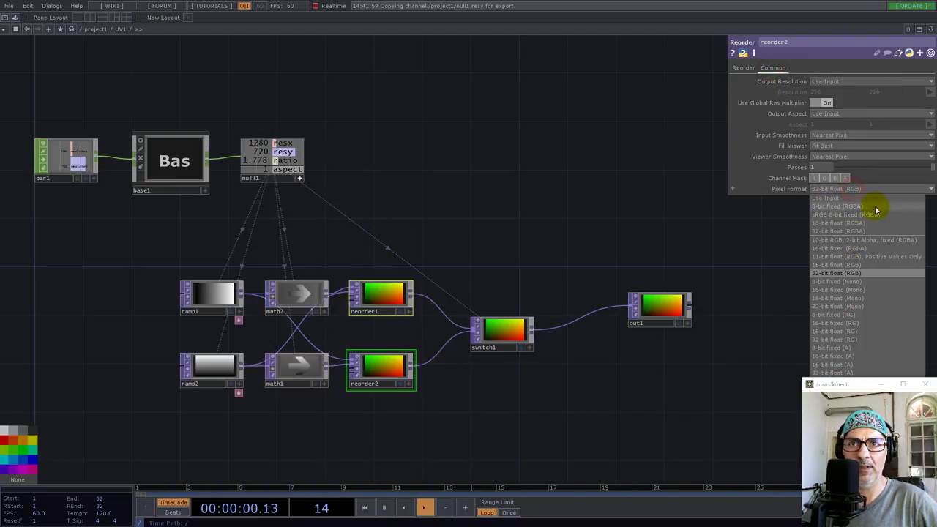
left_click(842, 335)
scroll(340, 284, "down", 5)
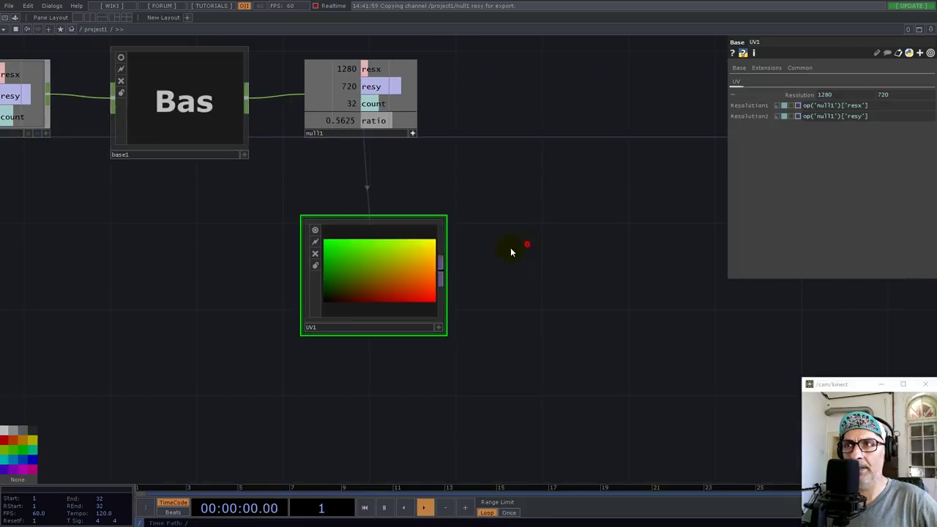
Switch the UV component's viewer to display its output as points and rotate it to an angled view.
left_click_drag(510, 248, 318, 338)
scroll(268, 333, "up", 3)
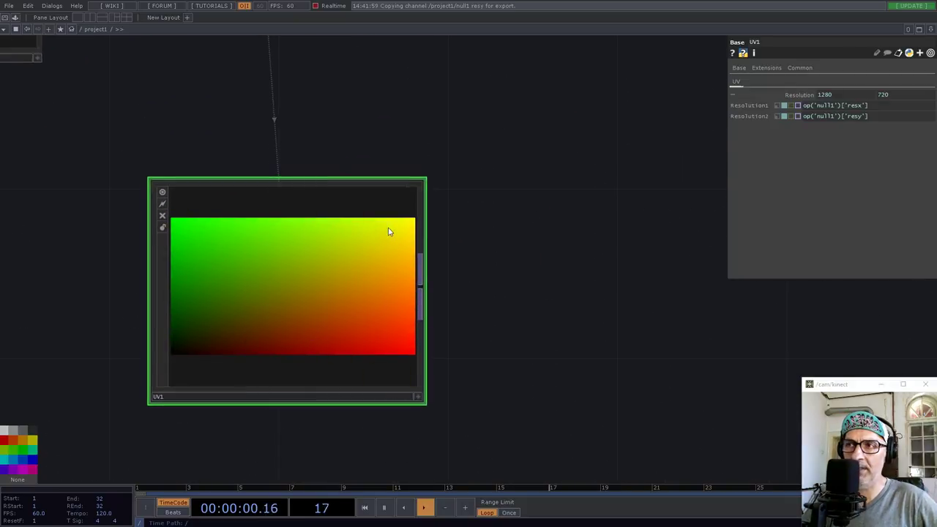
left_click(417, 396)
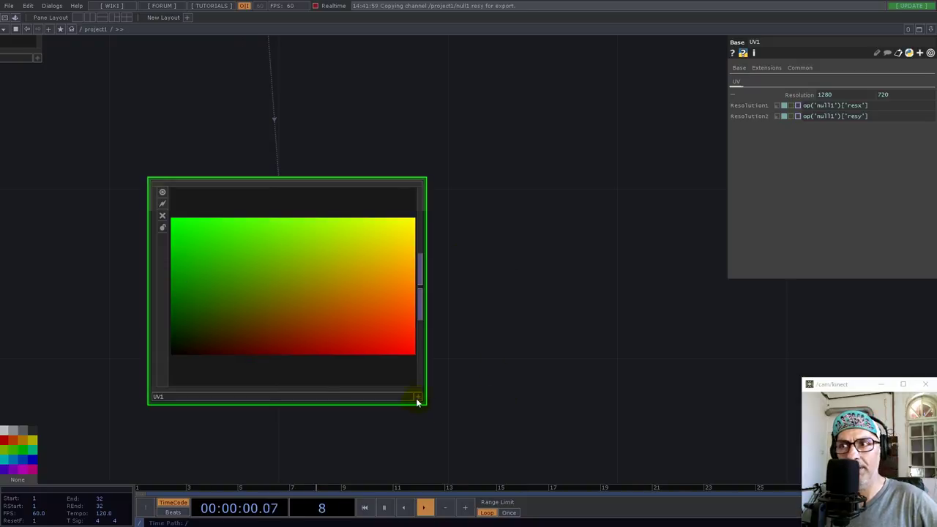
right_click(313, 310)
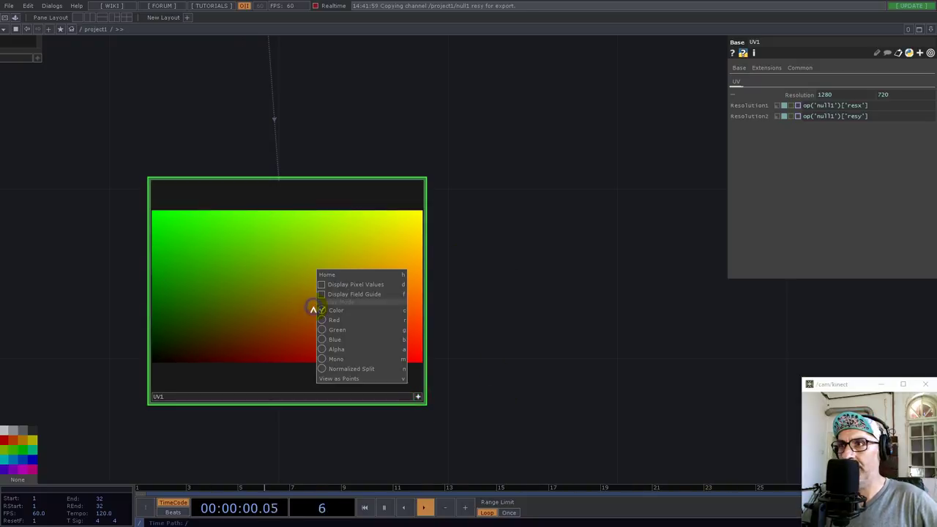
left_click(352, 378)
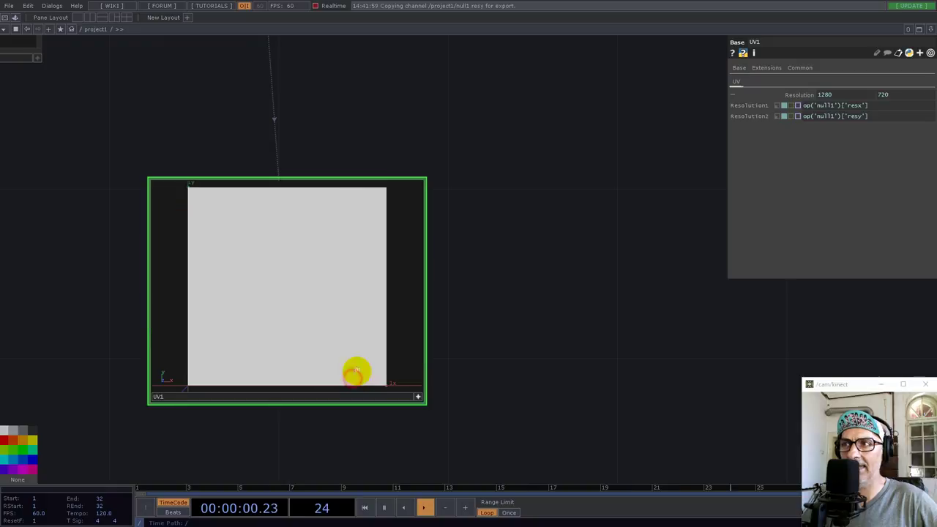
middle_click_drag(349, 270, 284, 292)
left_click_drag(284, 292, 267, 253)
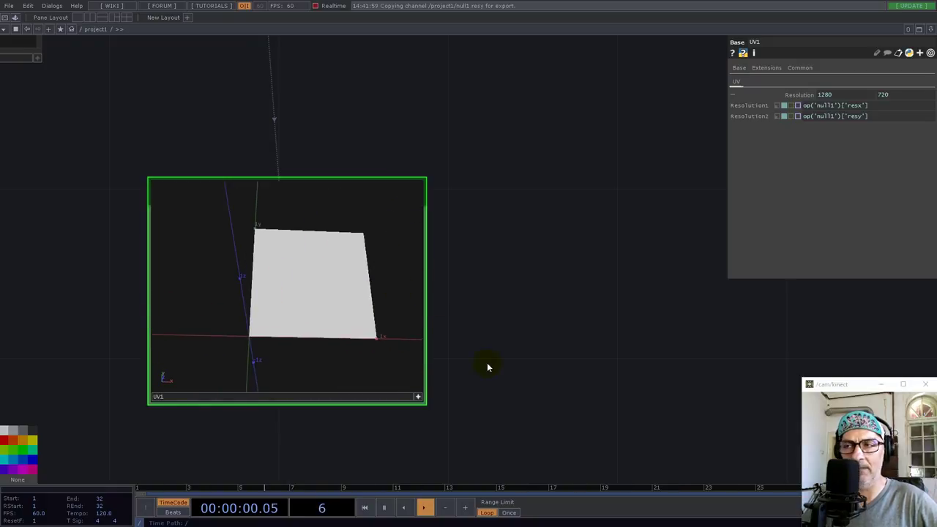
left_click(418, 397)
Append a Math TOP to the UV component and display its output as points at an angle.
left_click_drag(638, 313, 441, 330)
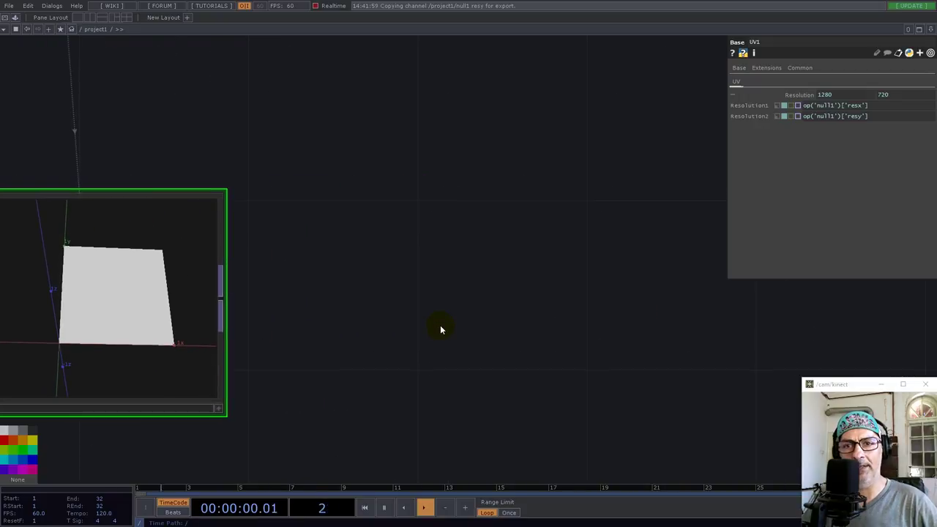
right_click(222, 299)
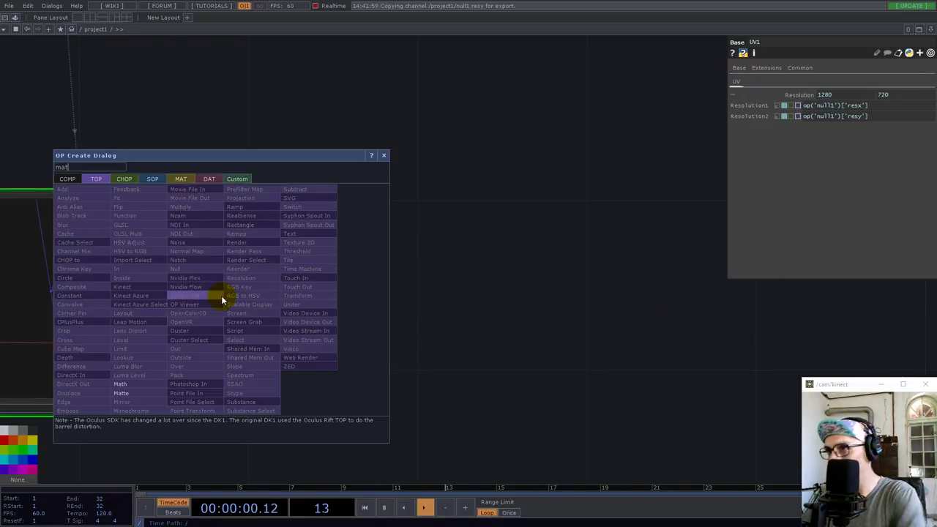
left_click(122, 384)
left_click(409, 297)
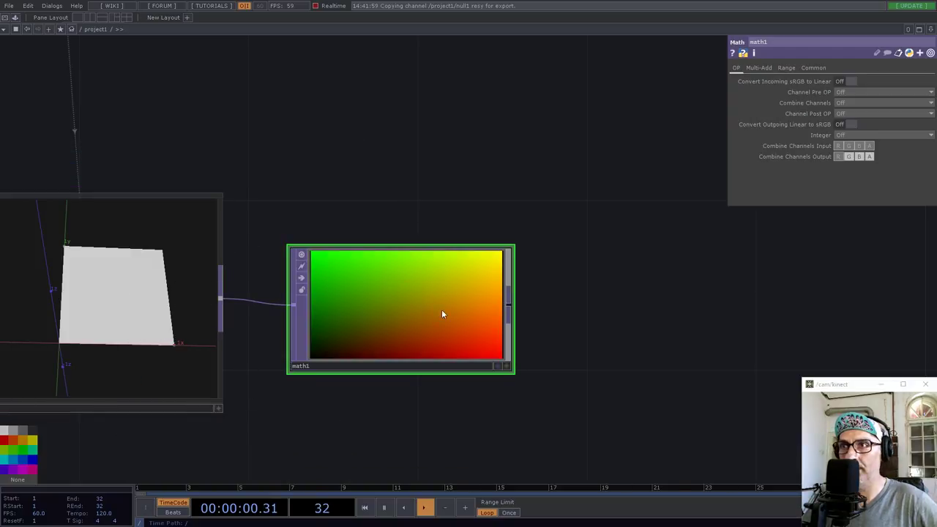
right_click(505, 366)
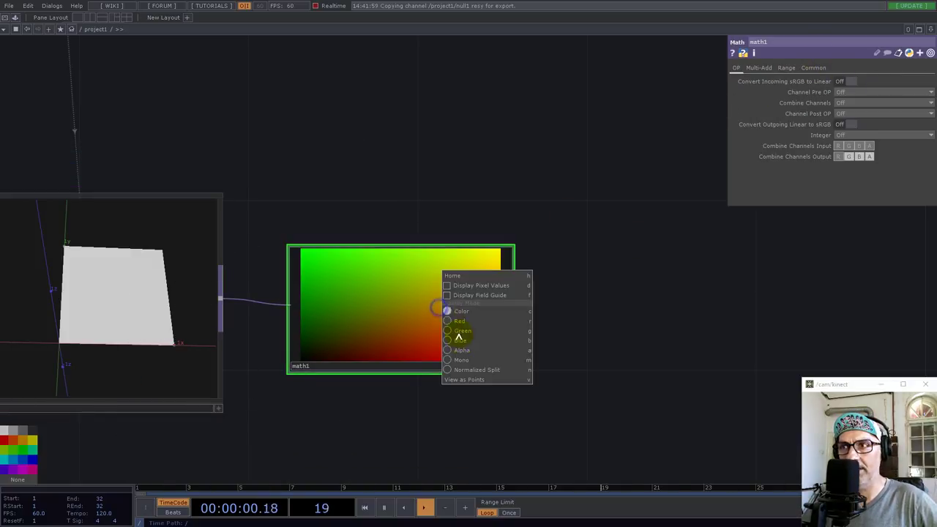
left_click(468, 380)
left_click_drag(417, 319, 425, 322)
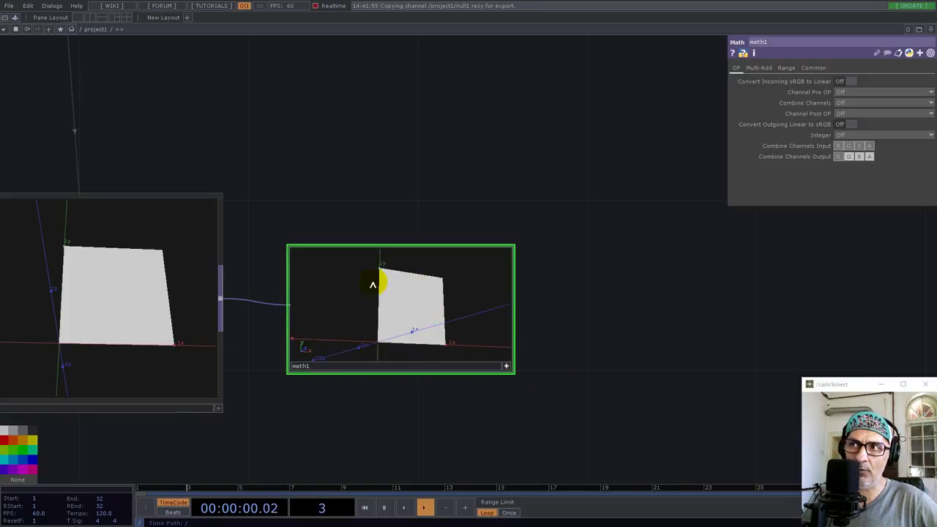
Link the Math TOP's Multiply value to the Null's ratio channel.
left_click_drag(359, 136, 487, 271)
scroll(488, 272, "down", 2)
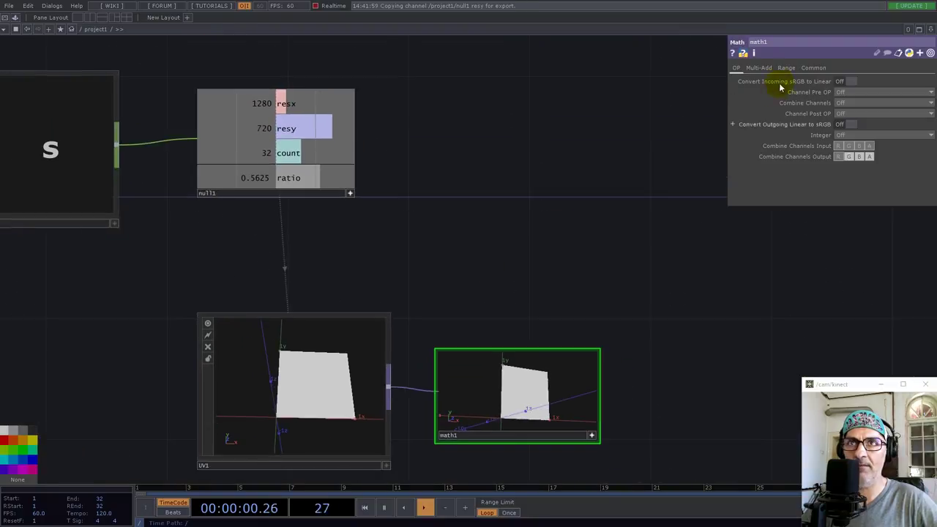
left_click(758, 67)
left_click_drag(300, 178, 850, 87)
left_click(854, 83)
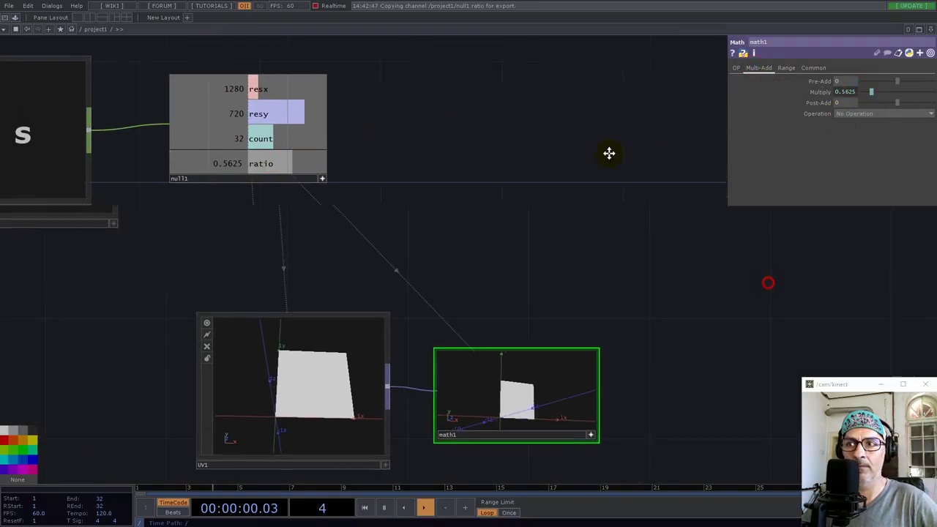
Exclude only the red channel from the Math TOP's Channel Mask.
left_click_drag(767, 283, 607, 152)
scroll(356, 273, "up", 3)
scroll(356, 274, "down", 1)
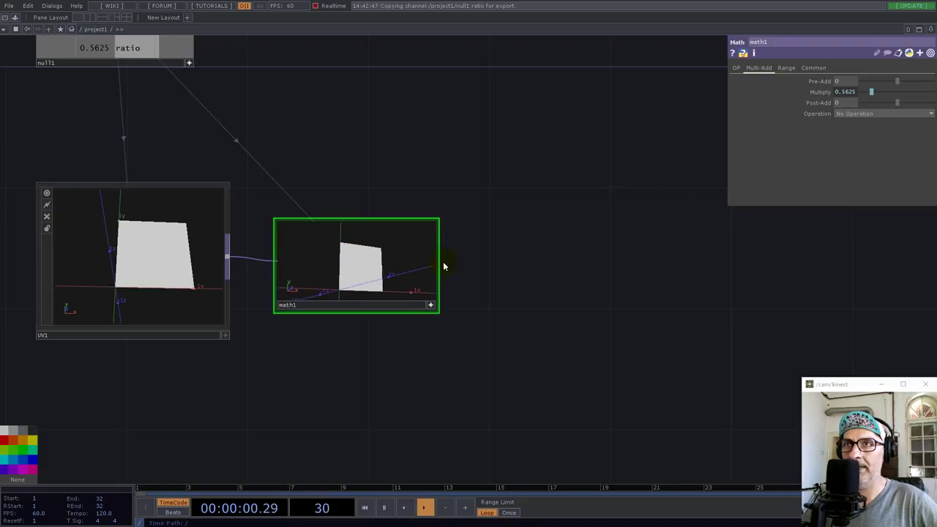
left_click(813, 68)
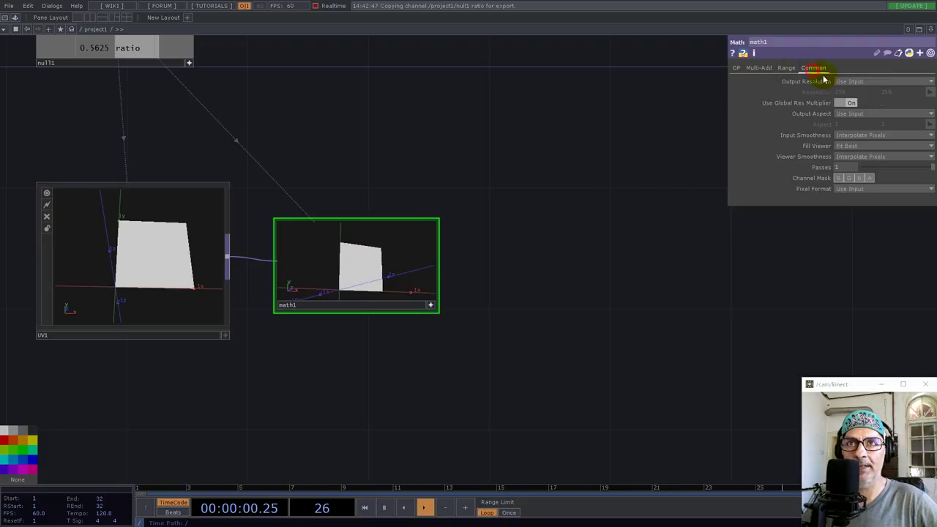
left_click(851, 178)
left_click(839, 179)
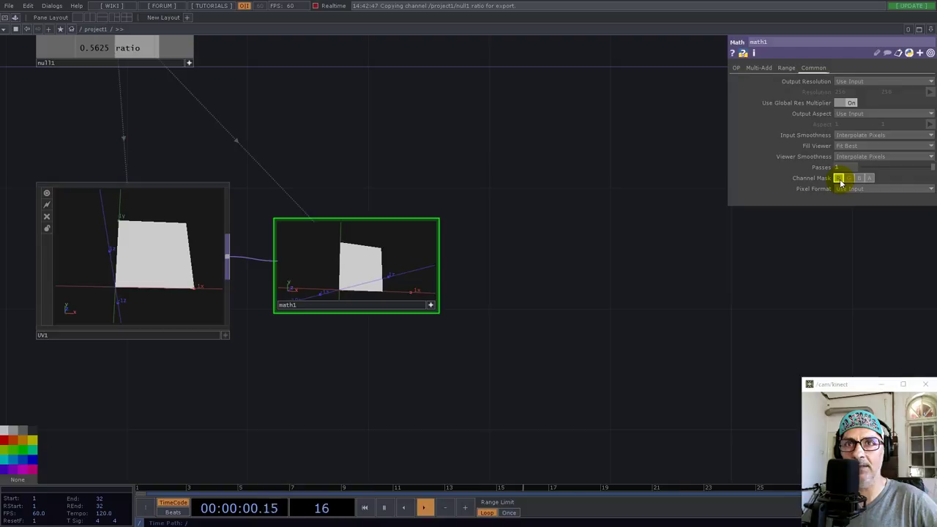
left_click(840, 181)
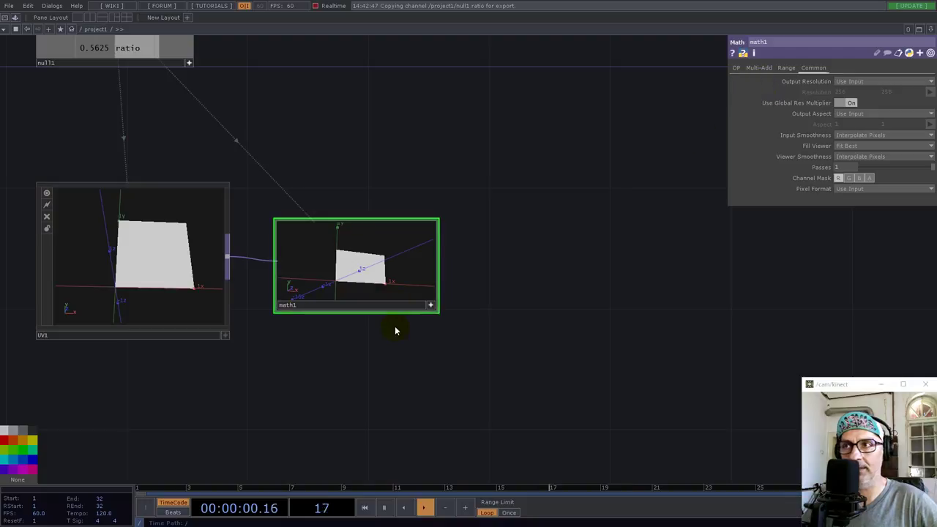
Switch the Math TOP's viewer back to displaying its output as an image.
scroll(395, 343, "up", 3)
right_click(366, 214)
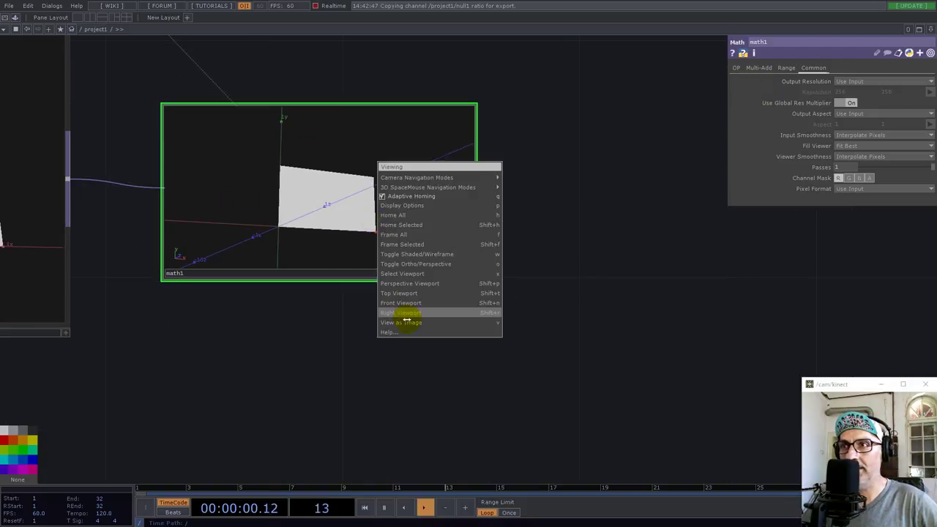
left_click(407, 323)
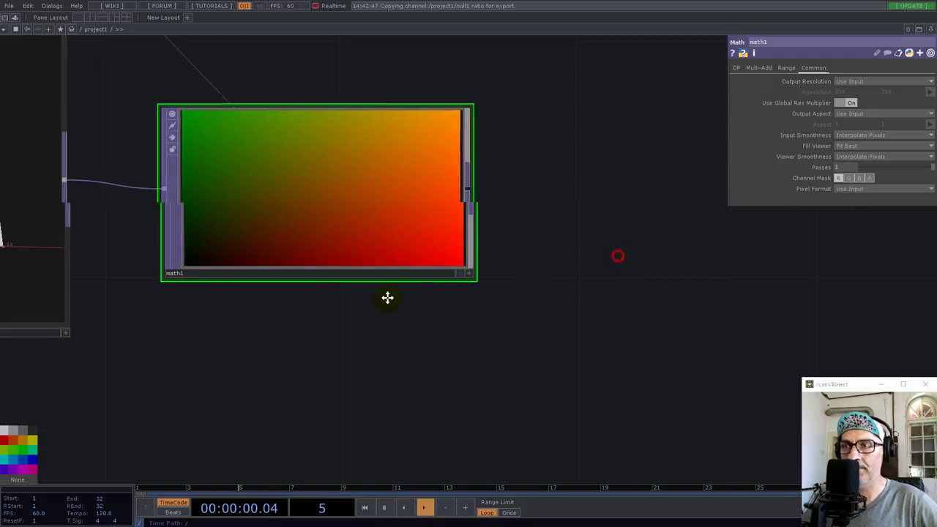
scroll(389, 293, "down", 5)
scroll(271, 292, "up", 2)
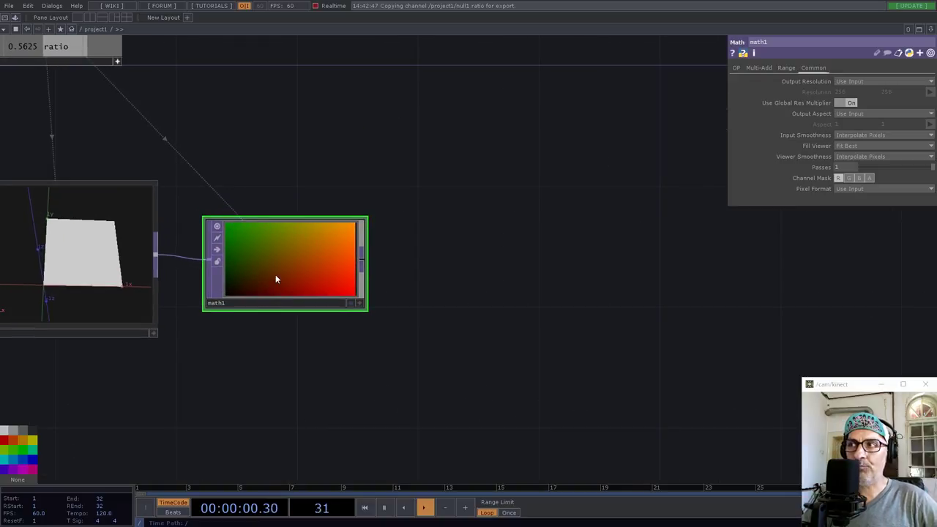
left_click(81, 284)
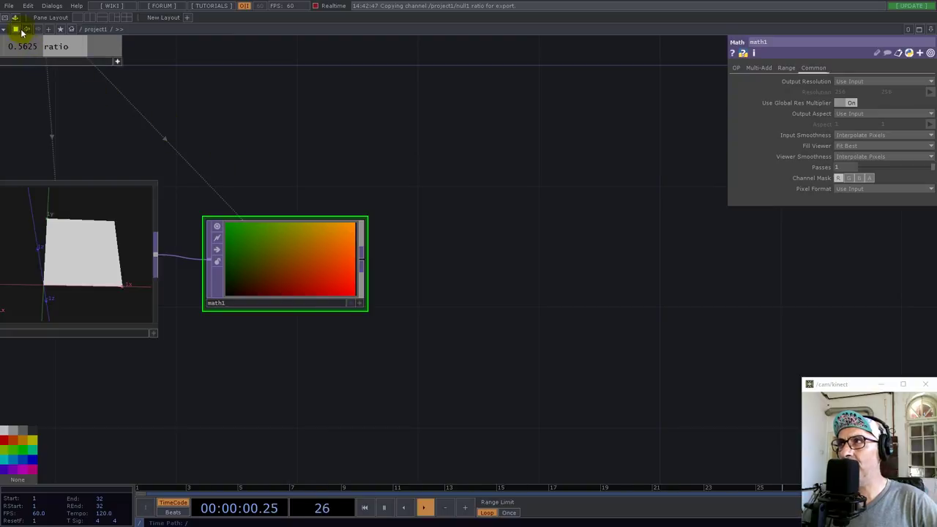
Append a Point Transform TOP to the Math TOP's output.
right_click(364, 261)
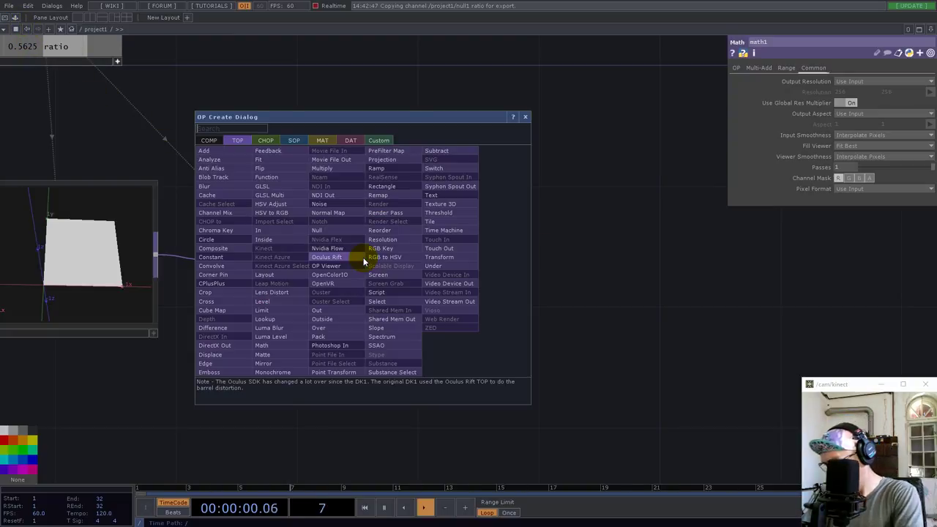
type("po")
left_click(341, 374)
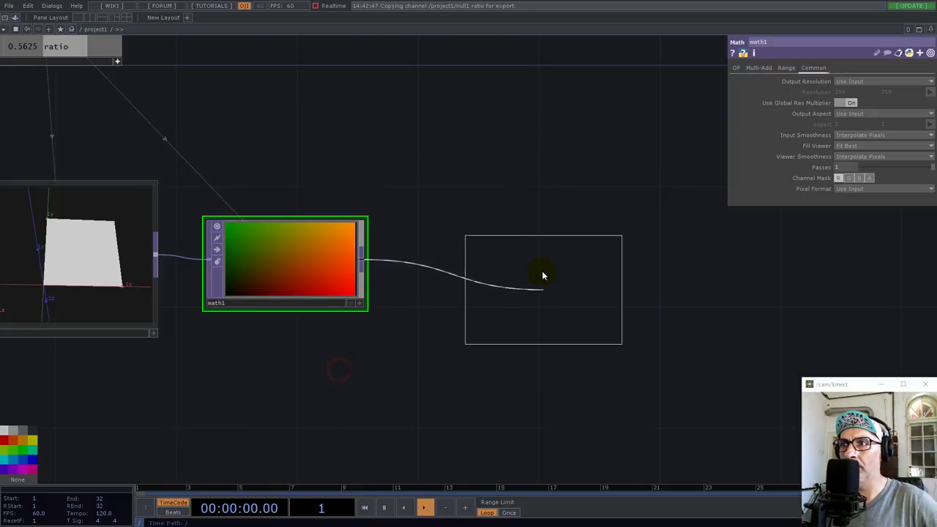
left_click(483, 269)
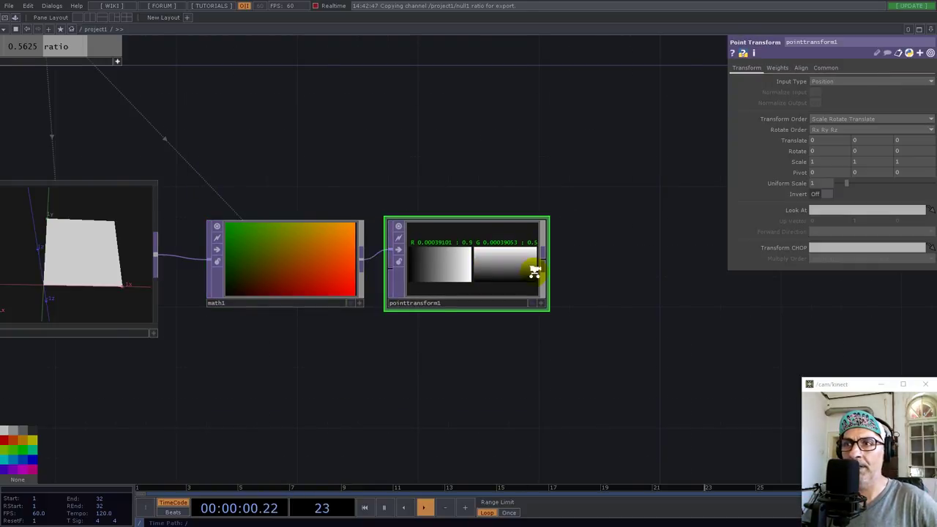
Display the Point Transform TOP's output as points and rotate its viewer to an angled view.
scroll(535, 268, "up", 5)
right_click(348, 240)
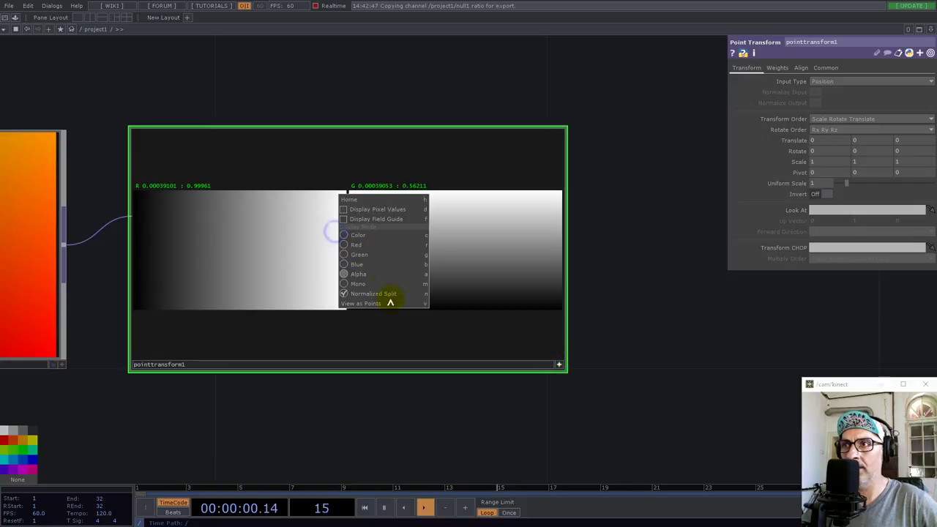
left_click(384, 303)
middle_click_drag(356, 277, 260, 304)
left_click_drag(292, 297, 321, 308)
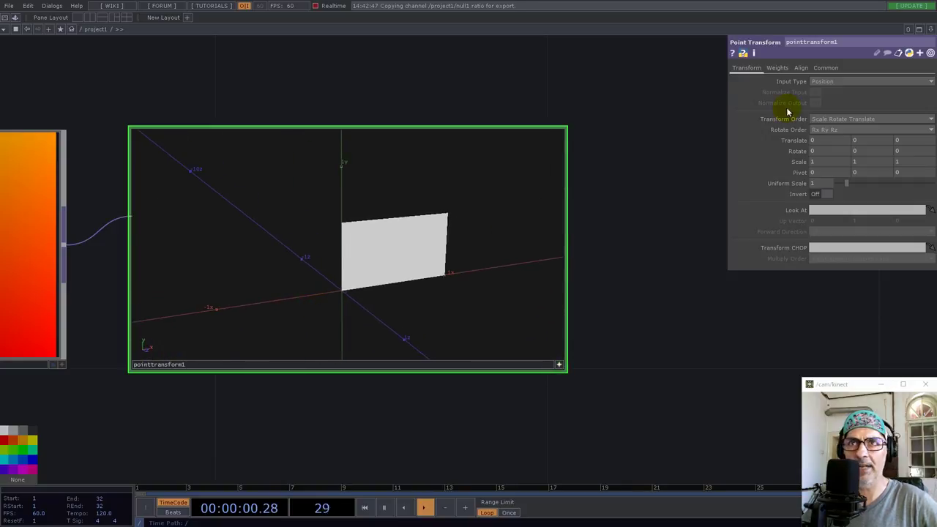
Set the Point Transform's Align Scale to Unity and its Align Translate X and Y to Origin.
left_click(801, 68)
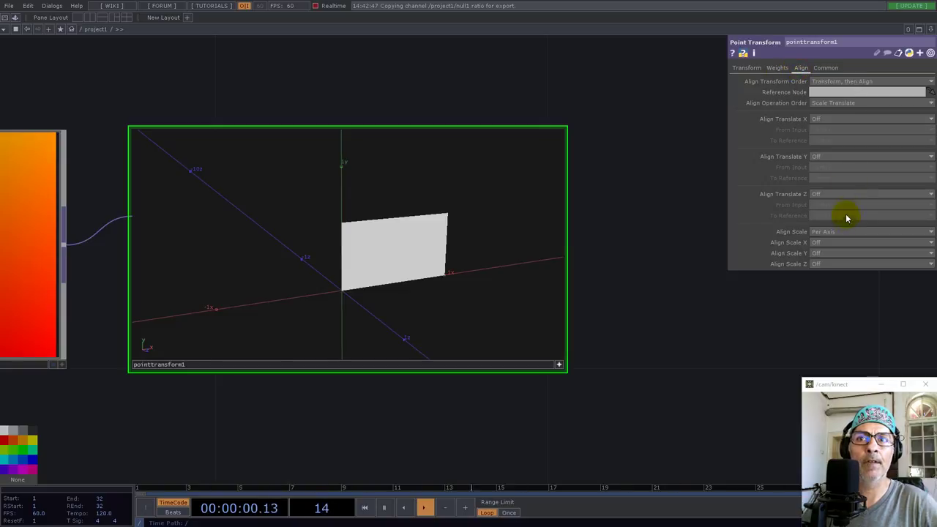
left_click(835, 233)
left_click(829, 250)
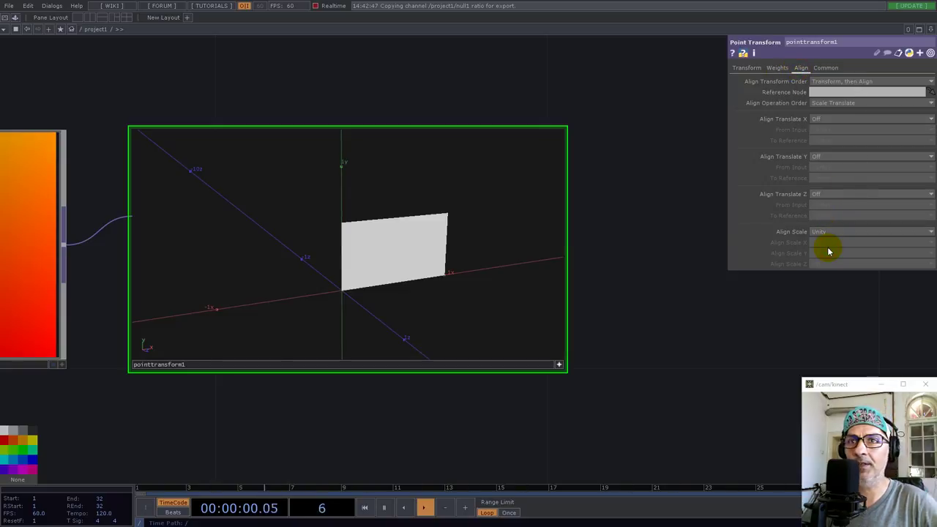
left_click(825, 120)
left_click(824, 137)
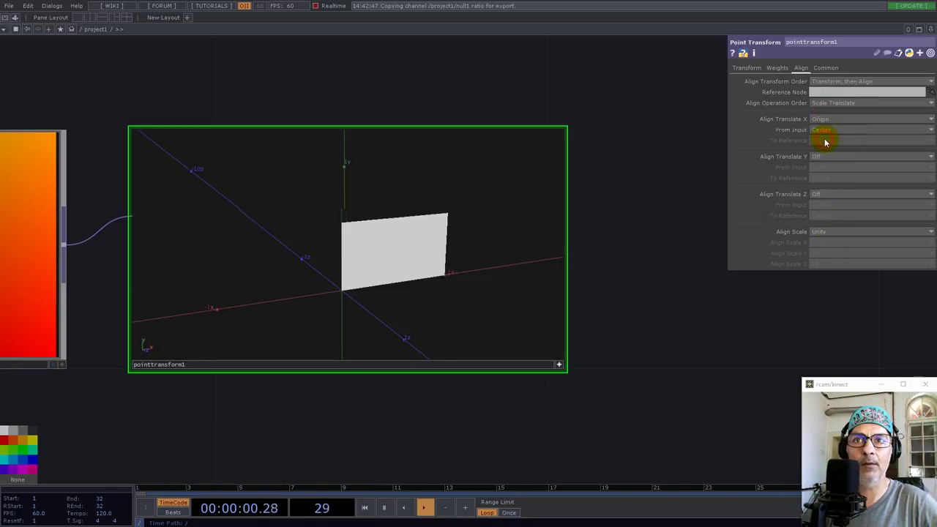
left_click(822, 157)
left_click(822, 175)
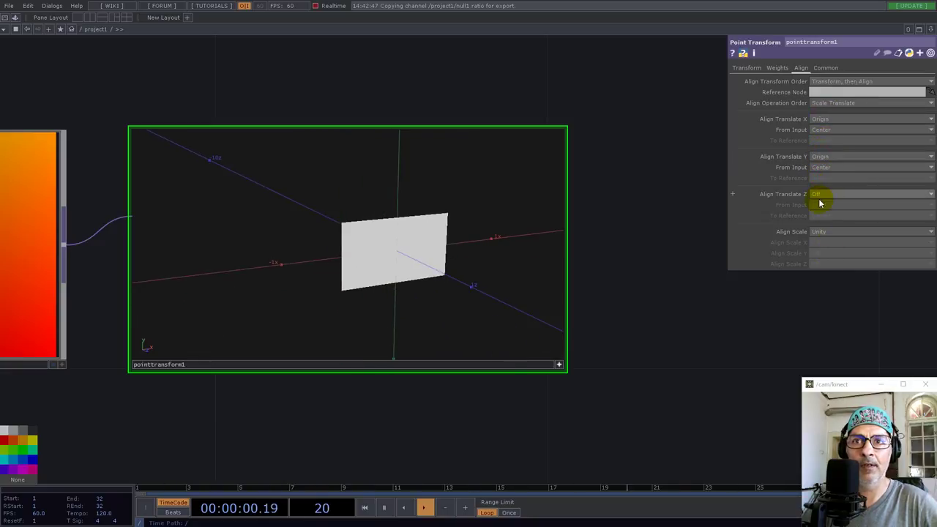
Rotate the point view to check the centering, return the Point Transform viewer to a color image, and deactivate it.
left_click_drag(512, 297, 359, 253)
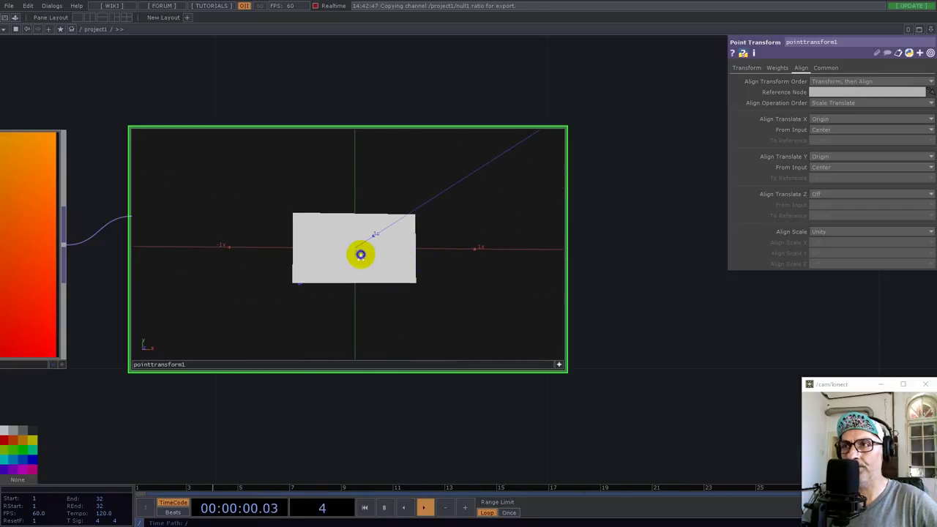
right_click(359, 253)
left_click(412, 359)
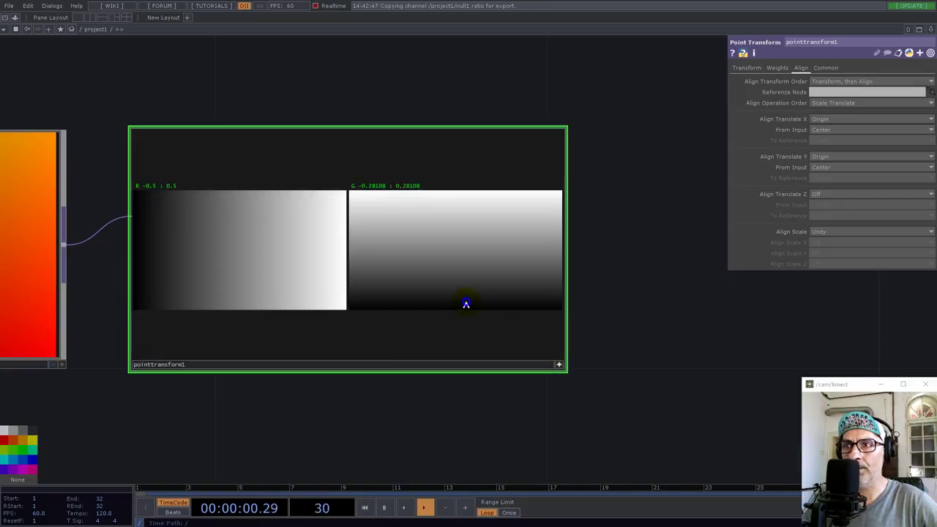
right_click(467, 303)
left_click(488, 310)
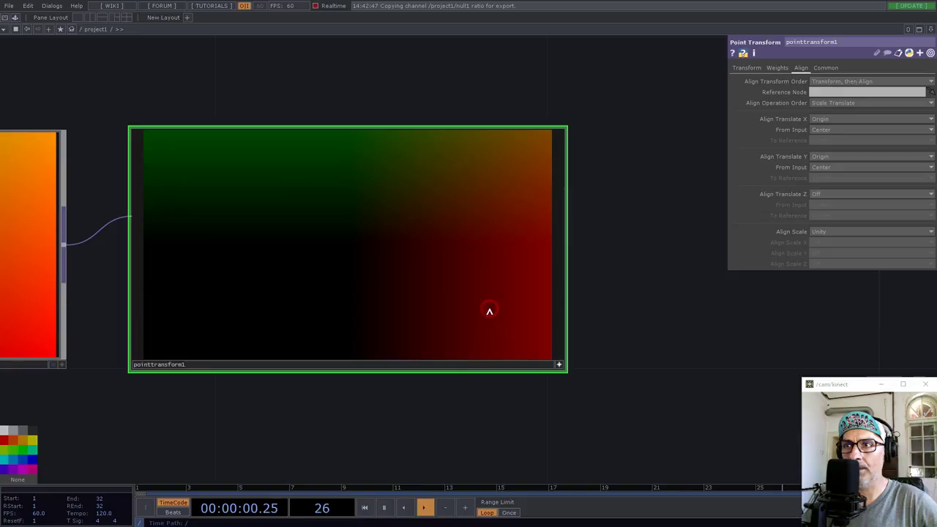
left_click(559, 366)
scroll(334, 301, "down", 6)
left_click_drag(484, 290, 429, 265)
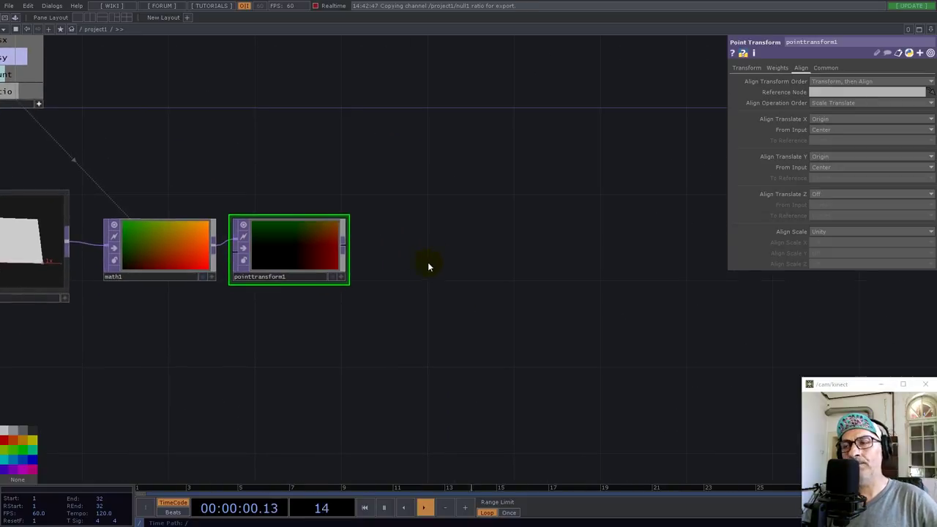
Append a second Math TOP to the Point Transform TOP's output.
right_click(343, 246)
type("math")
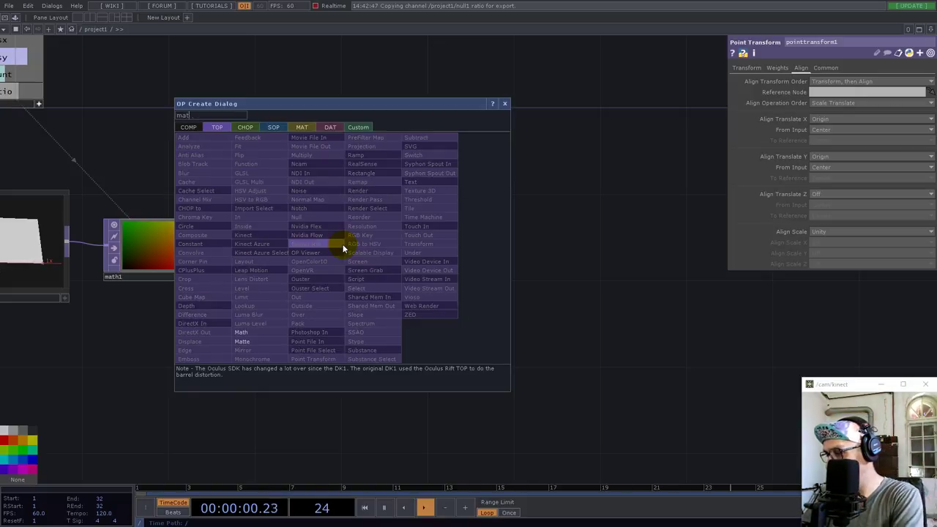
left_click(261, 334)
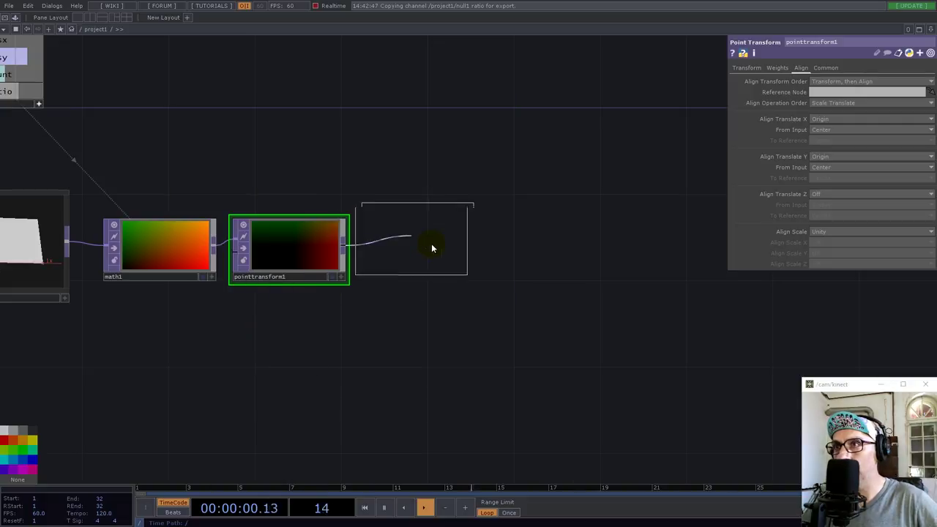
left_click(439, 244)
Combine the second Math TOP's channels by Length with alpha excluded from the input, and set its Pixel Format to 32-bit float (Mono).
left_click(845, 102)
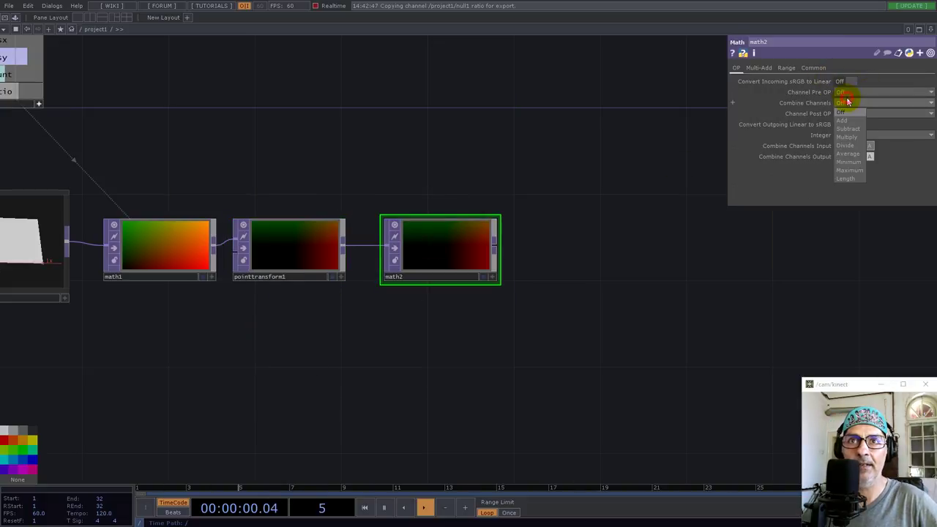
left_click(848, 178)
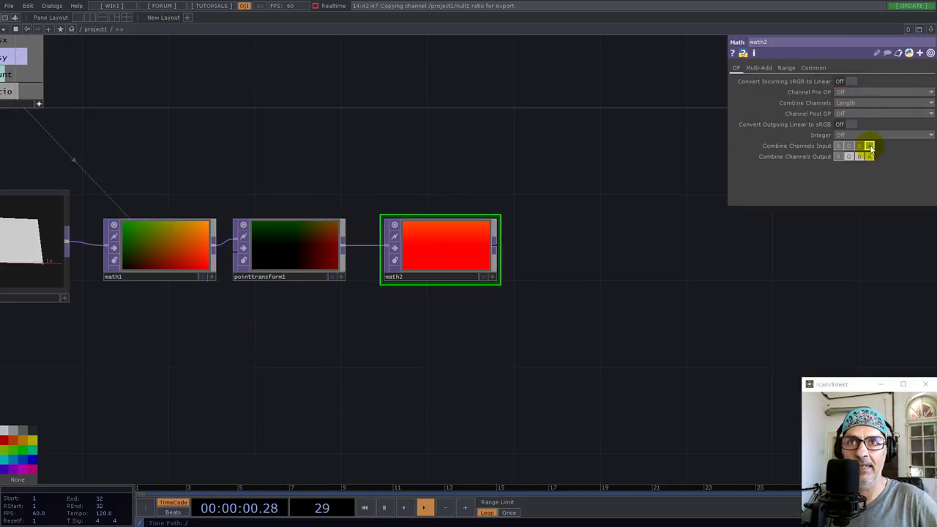
left_click(870, 146)
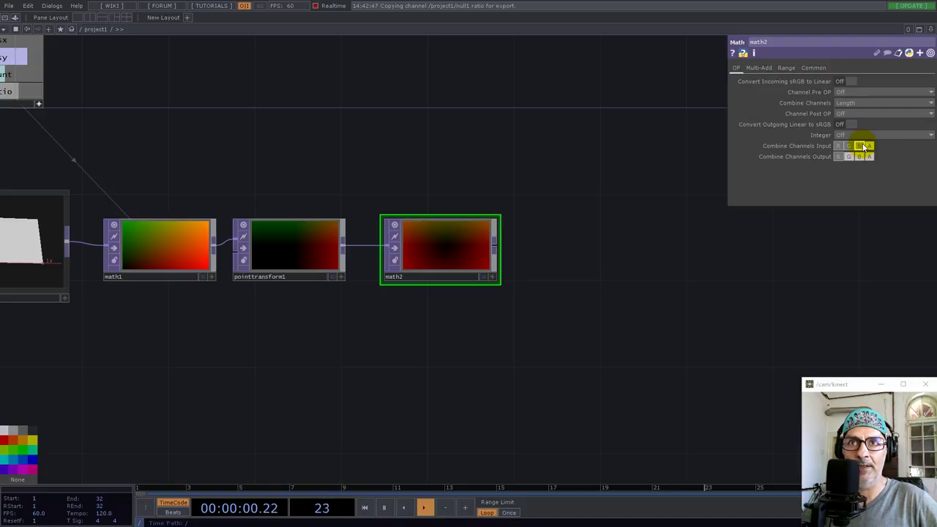
left_click(812, 67)
left_click(854, 188)
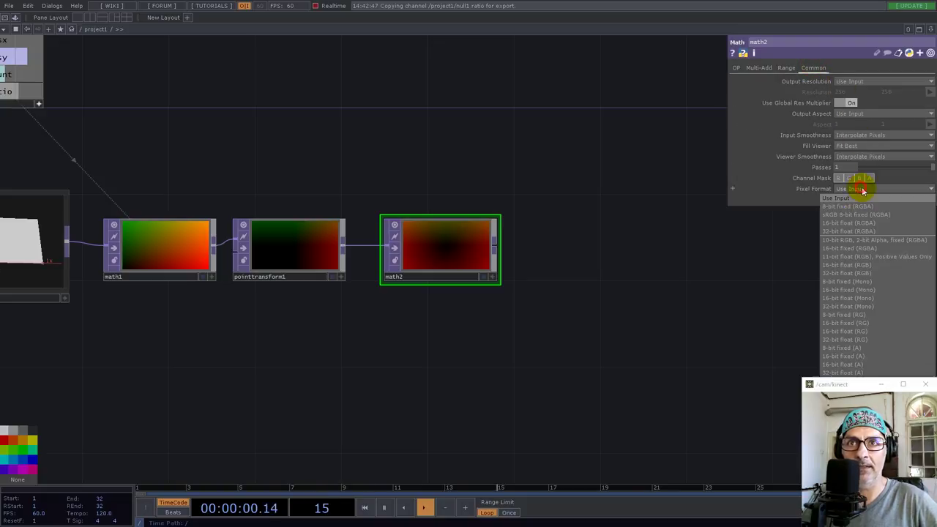
left_click(849, 307)
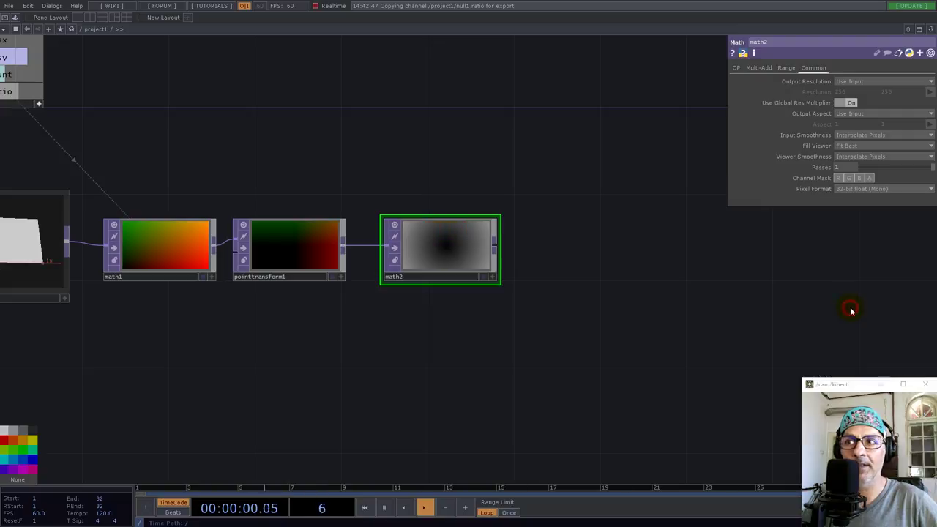
Append a Limit TOP to the second Math TOP, placing it below and to the right of that node.
left_click_drag(513, 201, 288, 225)
scroll(251, 235, "up", 2)
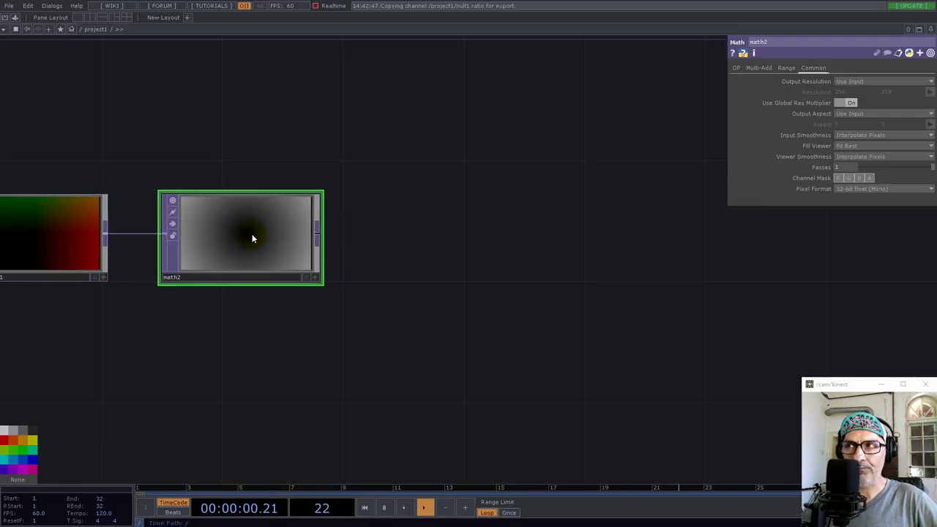
right_click(319, 236)
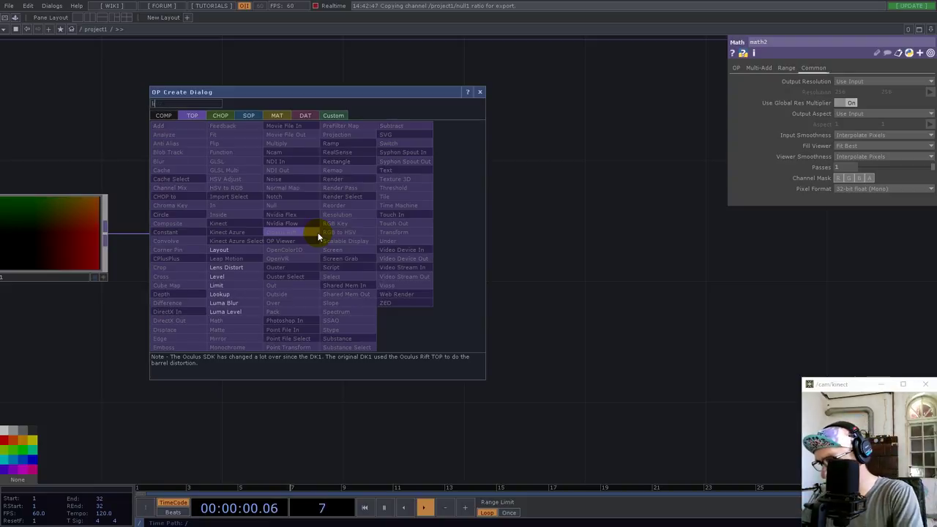
type("lim")
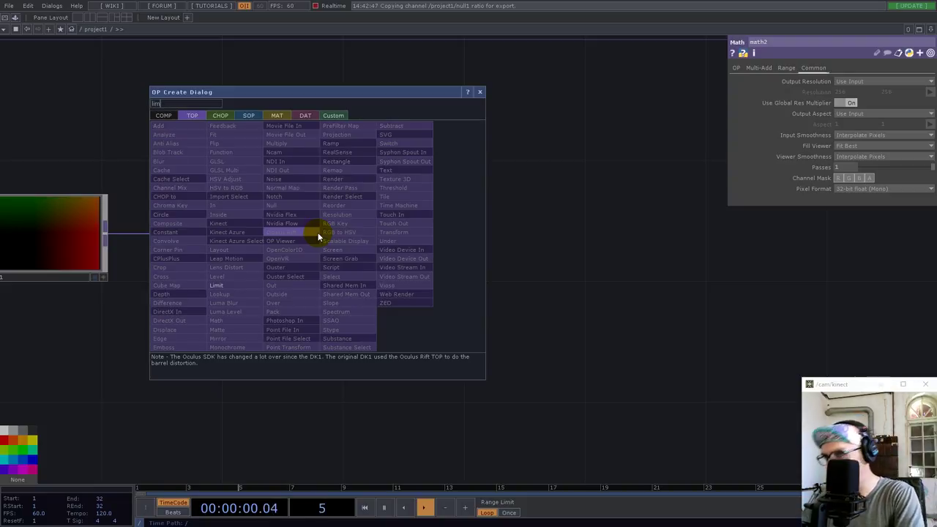
left_click(246, 284)
left_click(356, 388)
left_click_drag(536, 299, 556, 180)
left_click_drag(356, 268, 515, 276)
left_click_drag(589, 150, 510, 156)
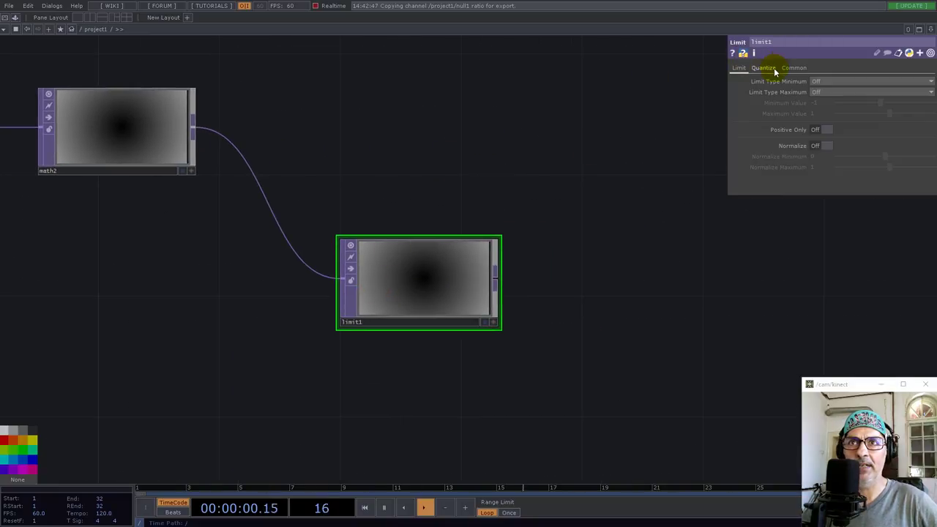
Set the Limit TOP's Quantize Value to Ceiling.
left_click(763, 68)
left_click(828, 82)
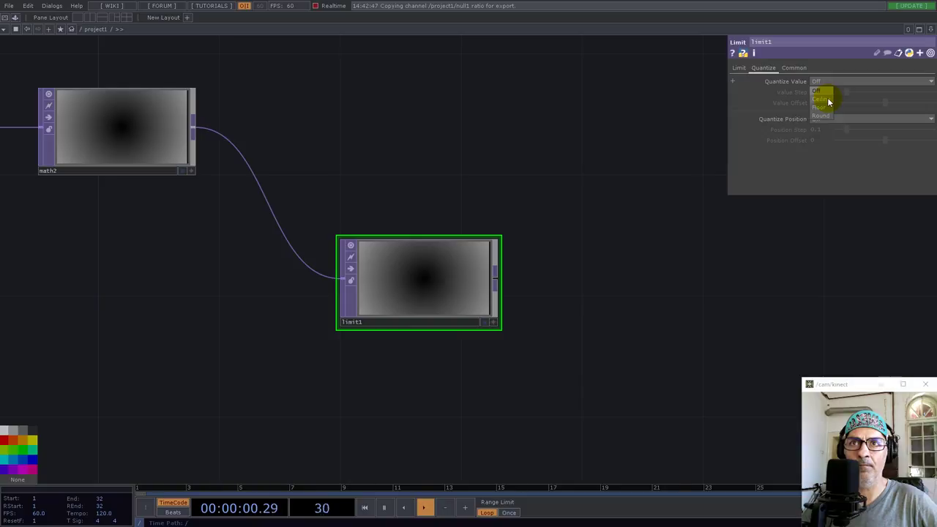
left_click(828, 100)
Link the Limit TOP's Value Step to the Null's ratio channel and inspect its output.
scroll(596, 350, "down", 4)
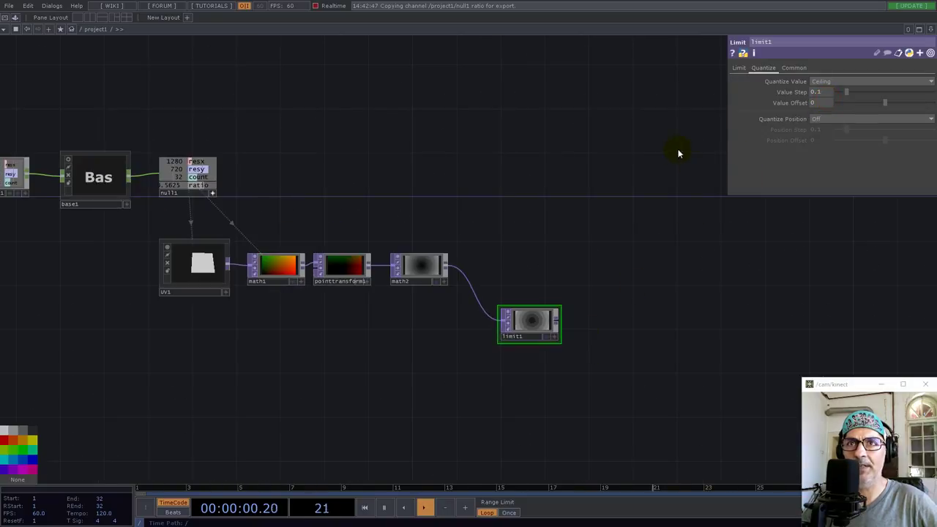
left_click_drag(303, 159, 464, 145)
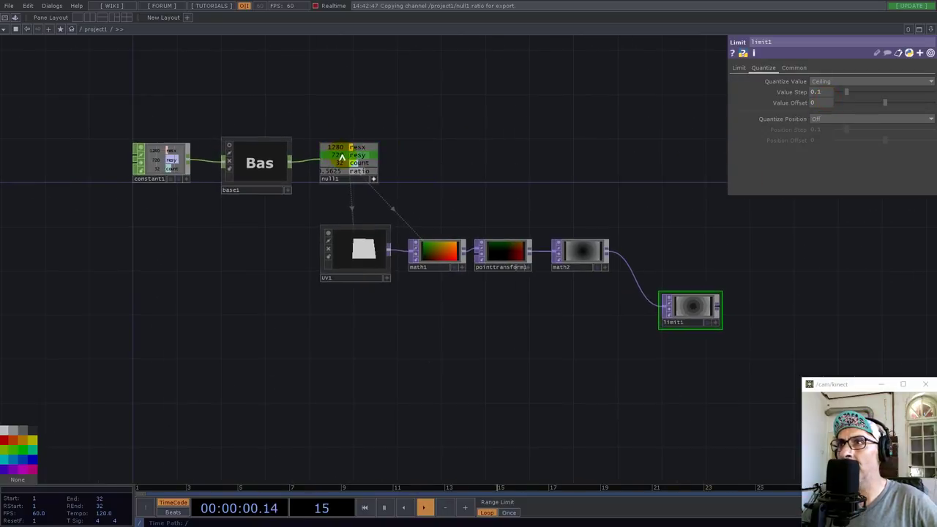
left_click_drag(814, 91, 818, 92)
left_click(827, 93)
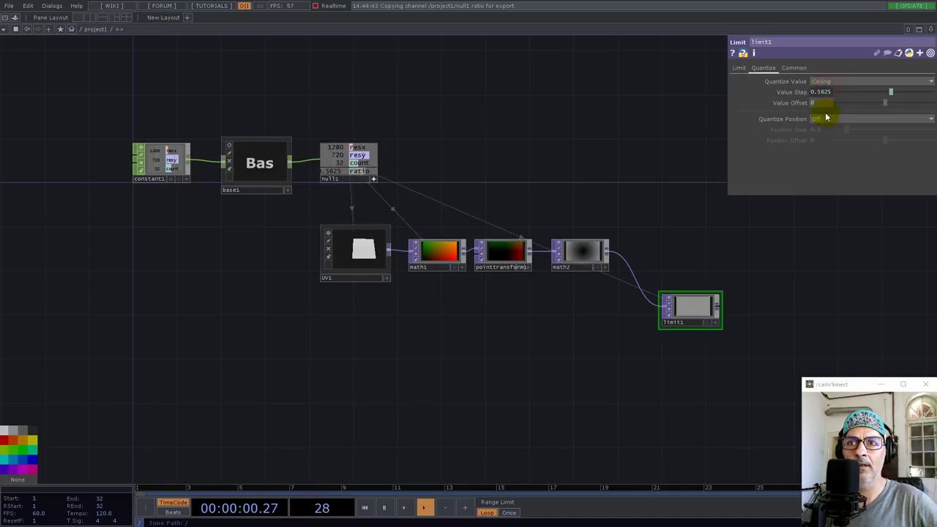
scroll(797, 288, "up", 2)
scroll(794, 288, "up", 3)
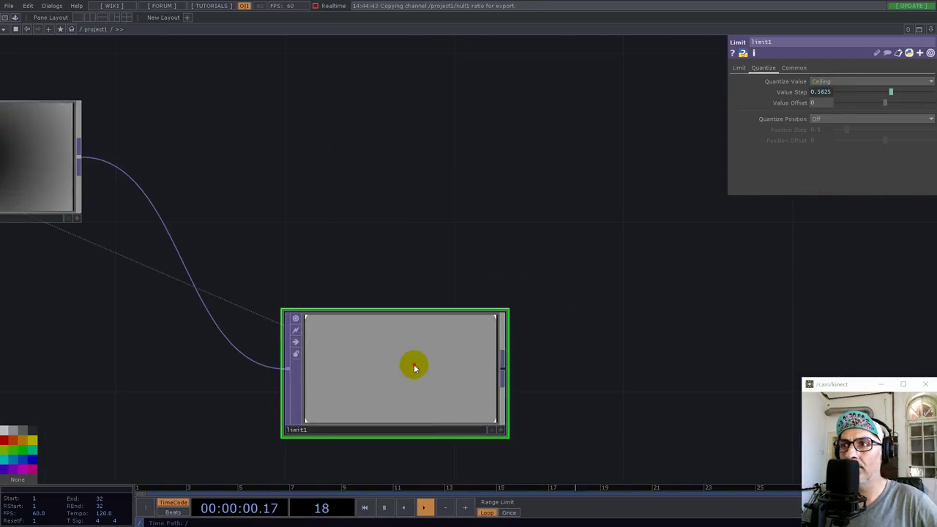
Expand the Limit TOP's Value Step expression and link it to the Null's count channel.
left_click(822, 93)
left_click_drag(821, 94, 819, 97)
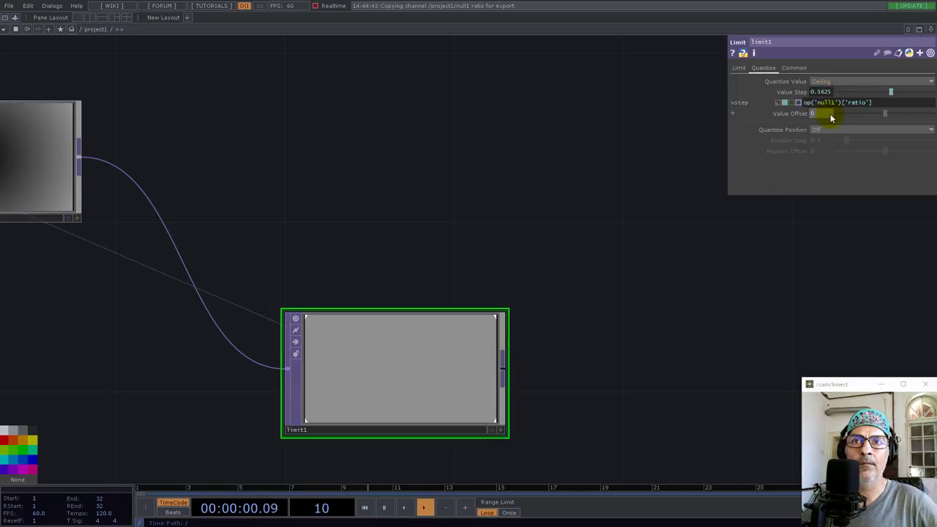
scroll(717, 309, "down", 5)
left_click_drag(302, 178, 821, 91)
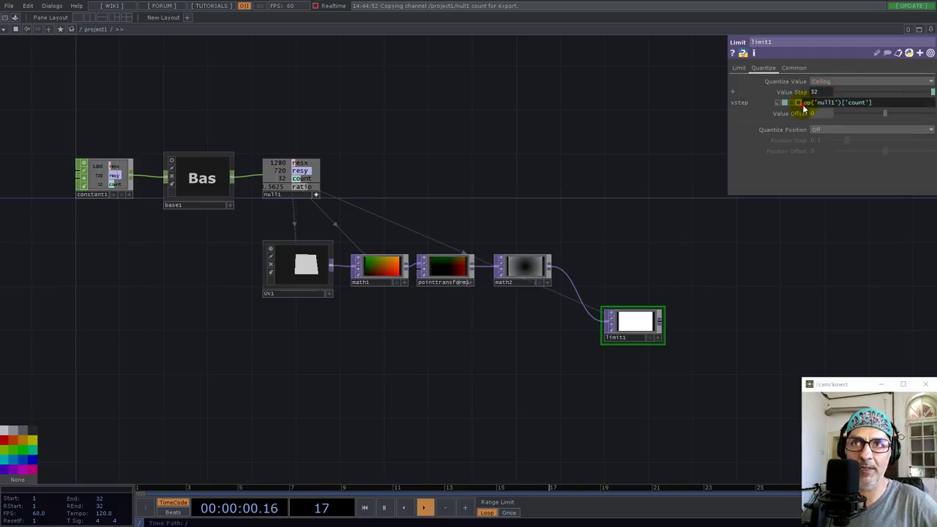
Change the Limit TOP's Value Step expression to 1/op('null1')['count'] and inspect the concentric rings.
left_click(802, 104)
type("1/")
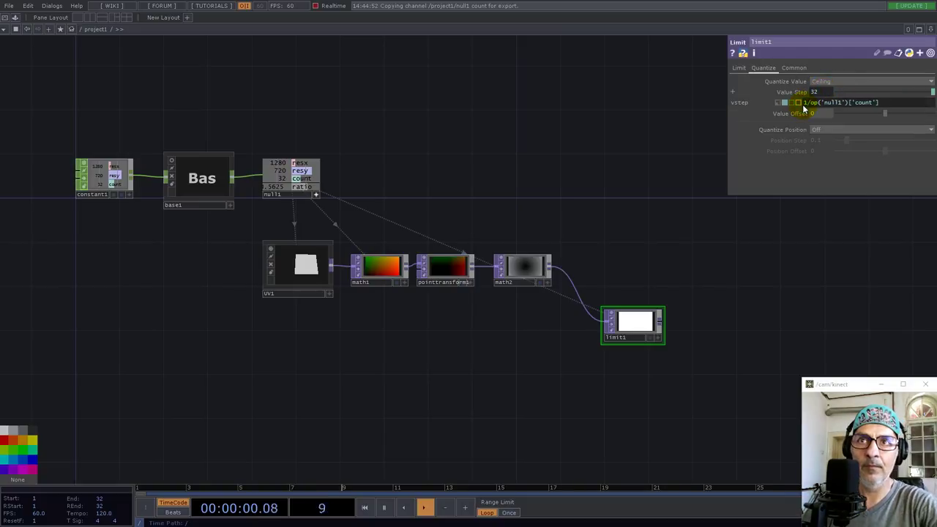
key("Return")
scroll(634, 330, "up", 5)
scroll(789, 274, "up", 5)
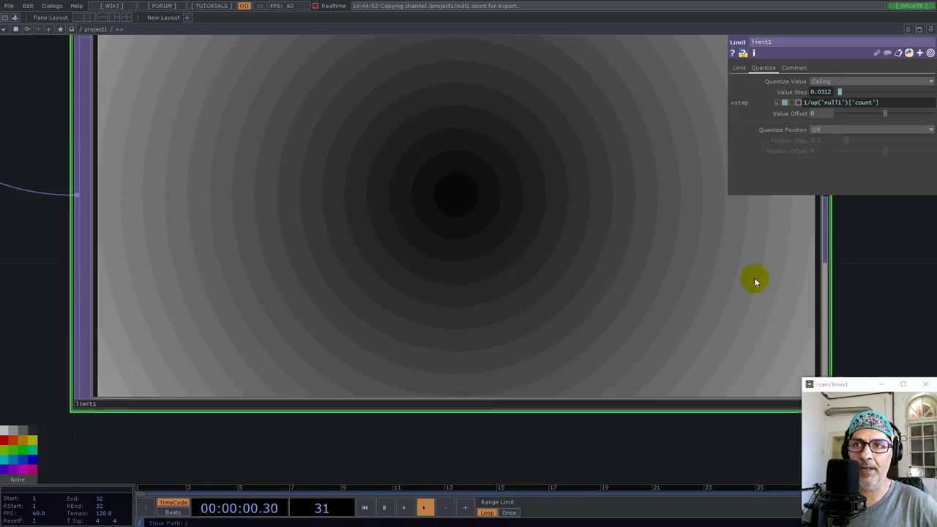
scroll(295, 251, "up", 3)
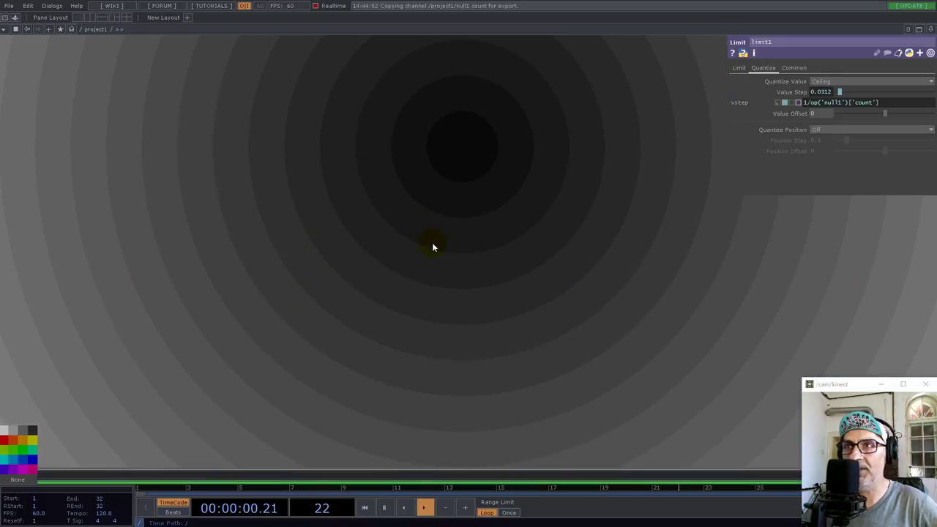
scroll(456, 252, "down", 8)
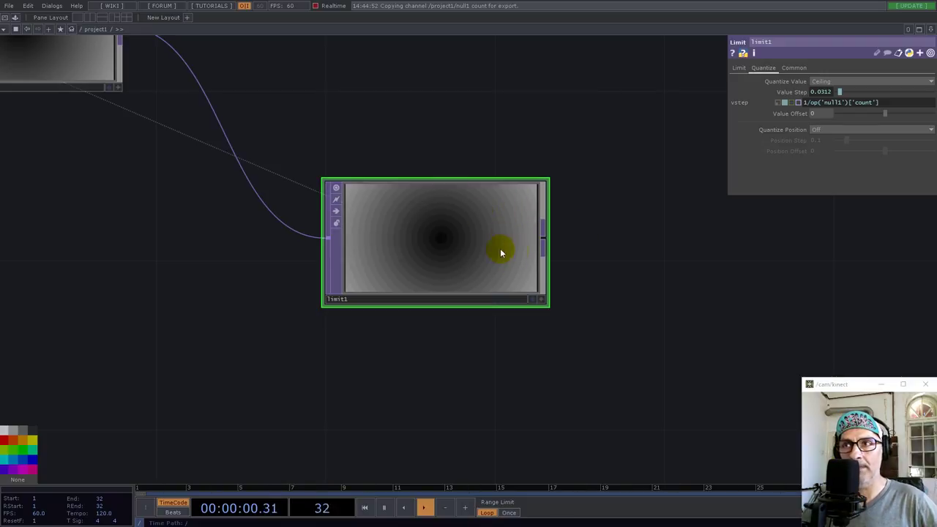
Add a Noise TOP beside the Limit TOP and wire the Limit output into the Noise's second input.
left_click_drag(610, 216, 554, 230)
left_click(611, 260)
key("Tab")
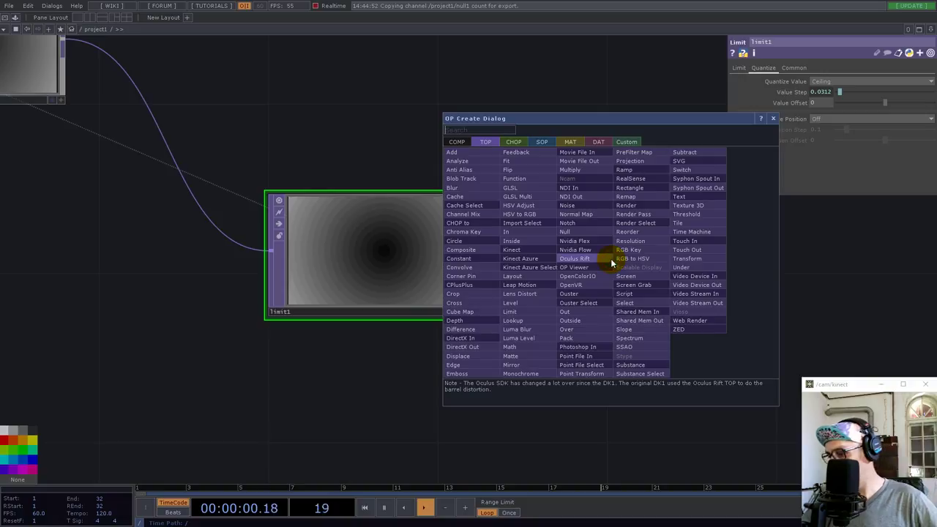
type("noi")
left_click(572, 208)
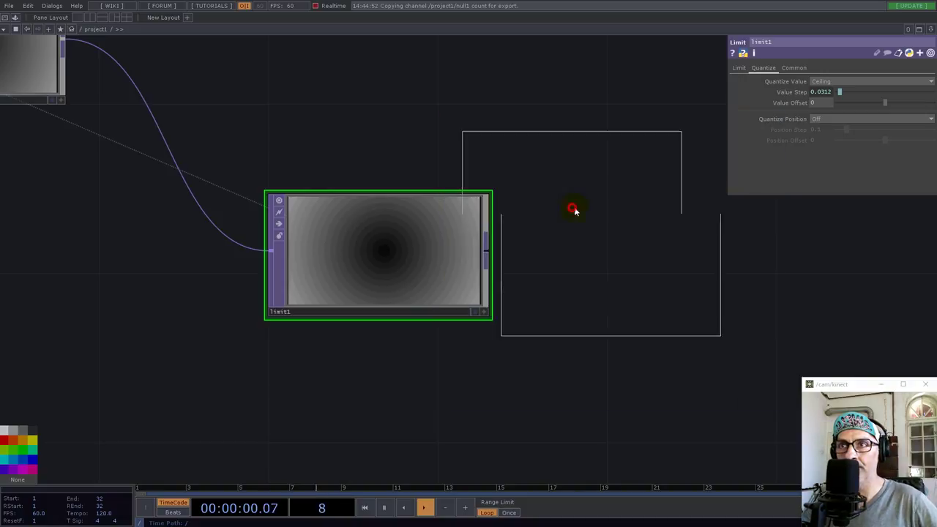
left_click(674, 228)
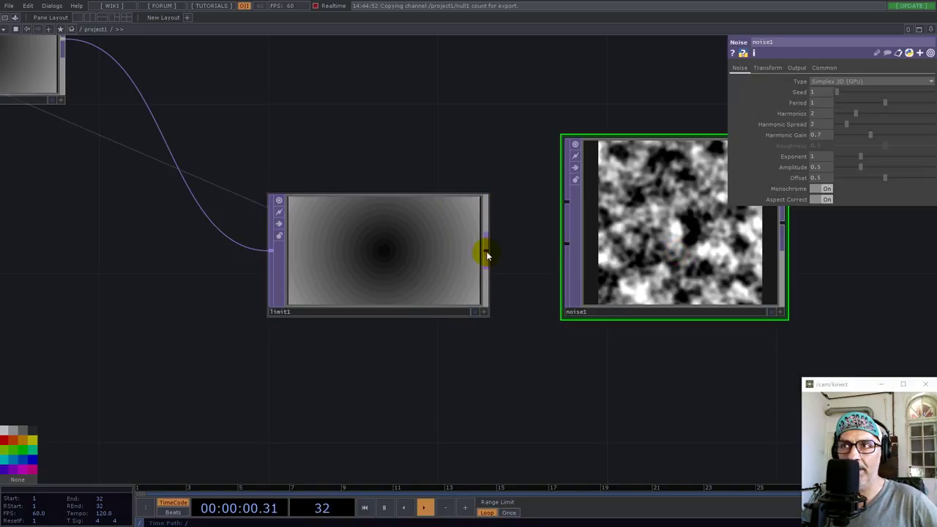
left_click_drag(485, 251, 565, 246)
Link the Noise TOP's resolution width and height to the Null's resx and resy channels and inspect its ring pattern.
scroll(645, 415, "down", 5)
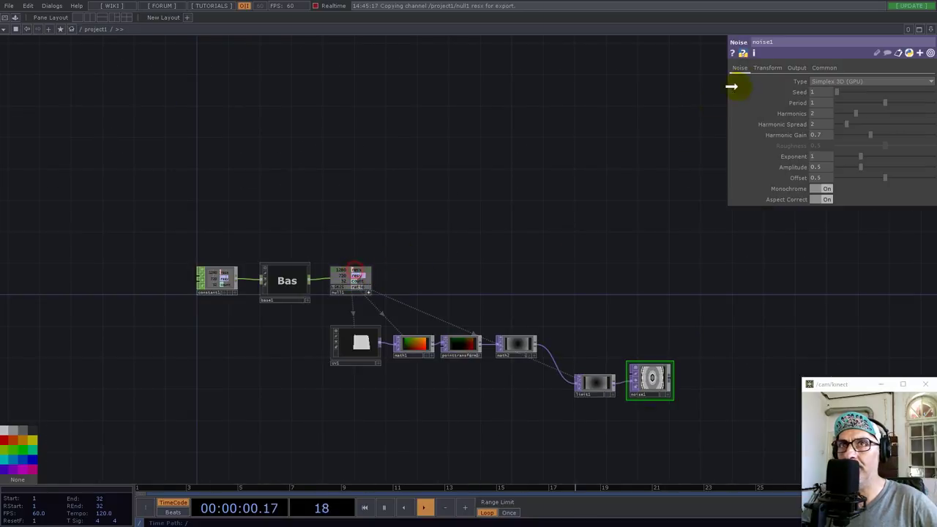
left_click(823, 69)
left_click_drag(812, 89, 821, 87)
left_click_drag(350, 276, 881, 92)
left_click(890, 90)
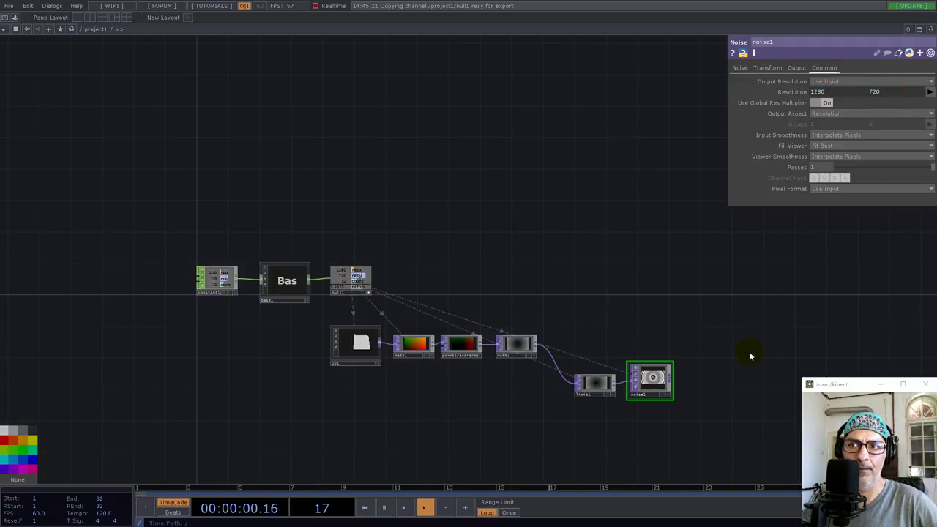
left_click_drag(651, 360, 454, 259)
scroll(455, 263, "up", 5)
left_click_drag(324, 211, 323, 249)
left_click_drag(383, 294, 414, 294)
left_click(560, 328)
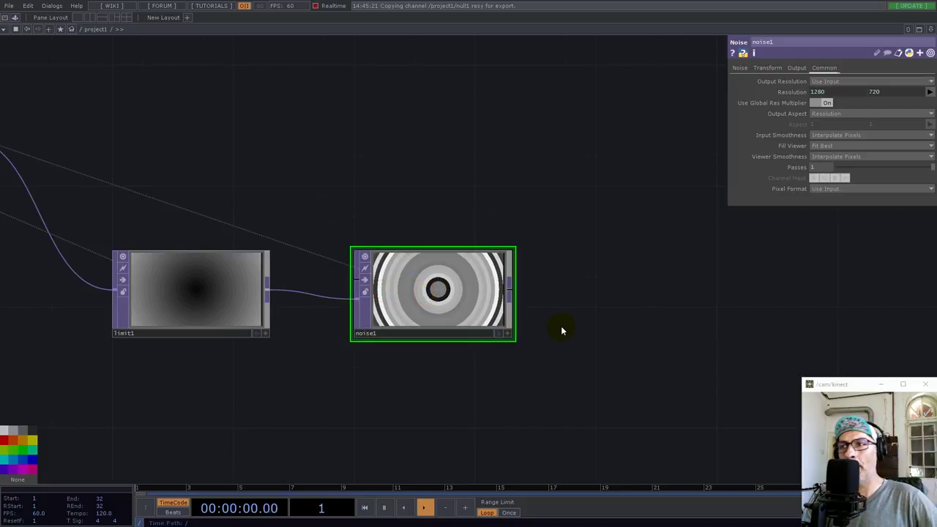
left_click(492, 318)
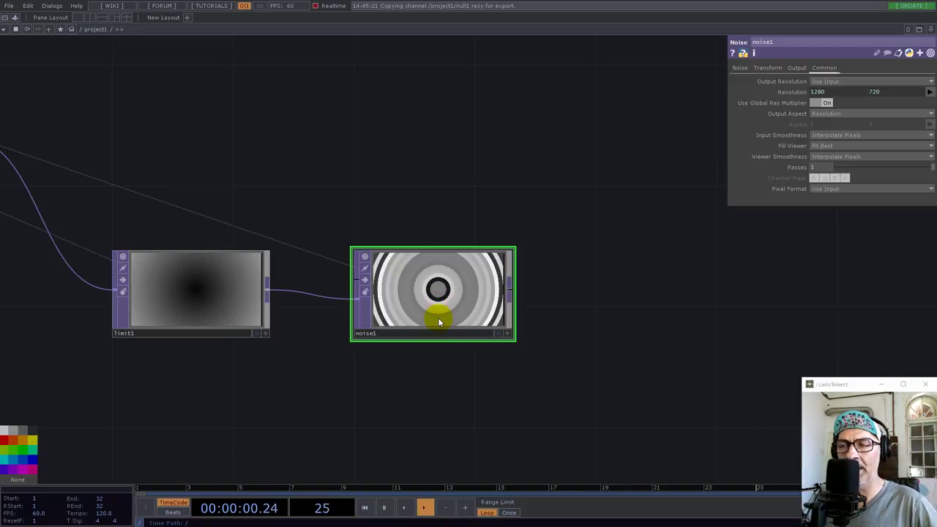
Add a separate Constant TOP in the empty area below the existing node chain.
scroll(438, 317, "down", 3)
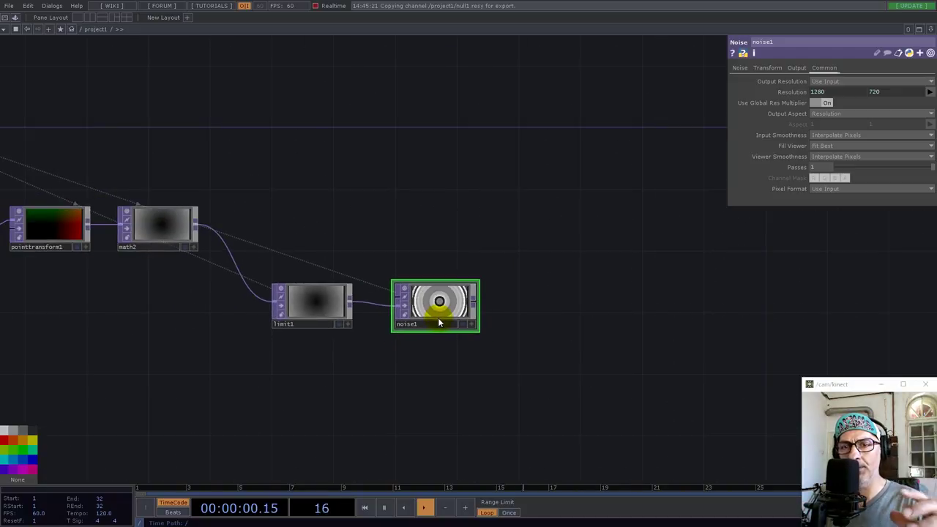
scroll(439, 335, "down", 2)
left_click_drag(464, 403, 506, 139)
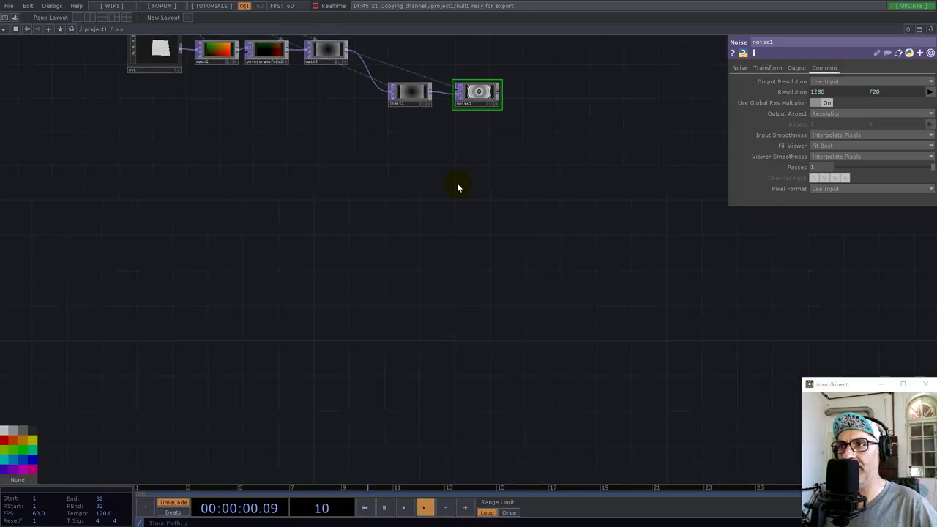
scroll(457, 188, "down", 1)
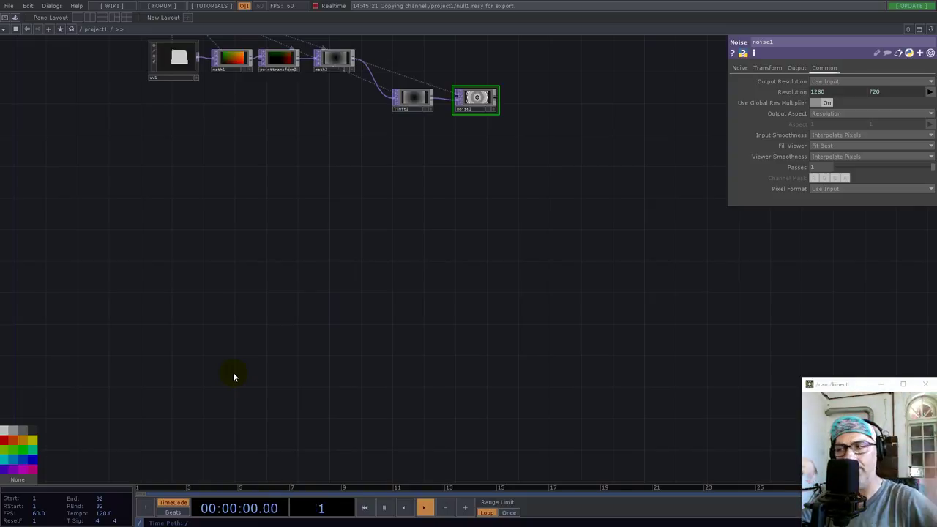
double_click(284, 334)
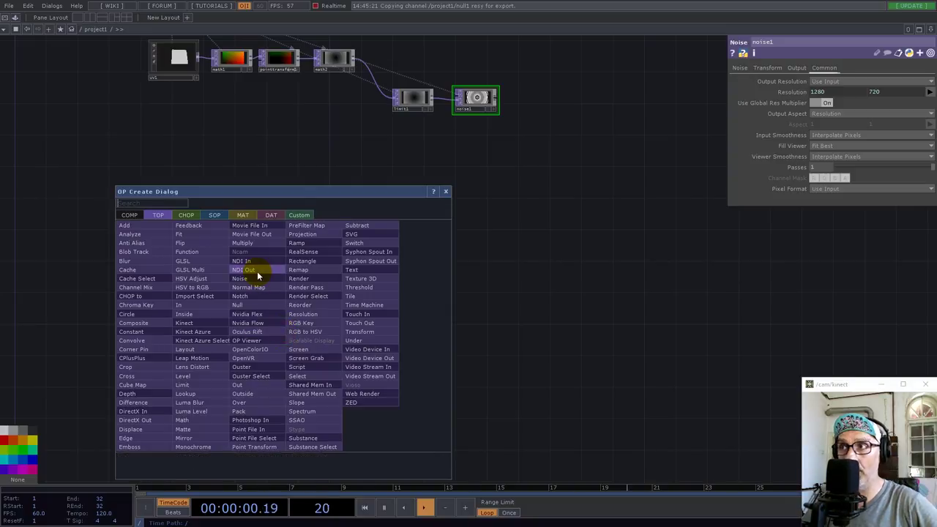
type("con")
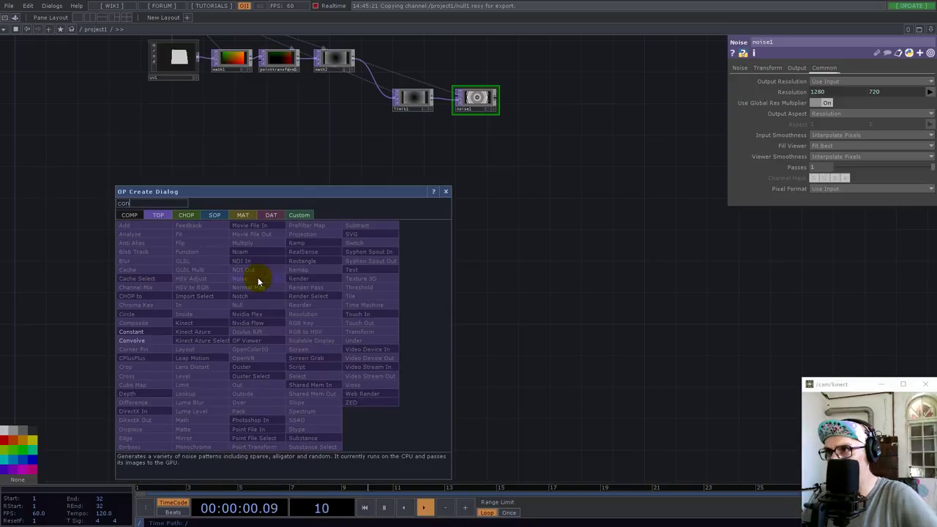
left_click(134, 332)
left_click(356, 285)
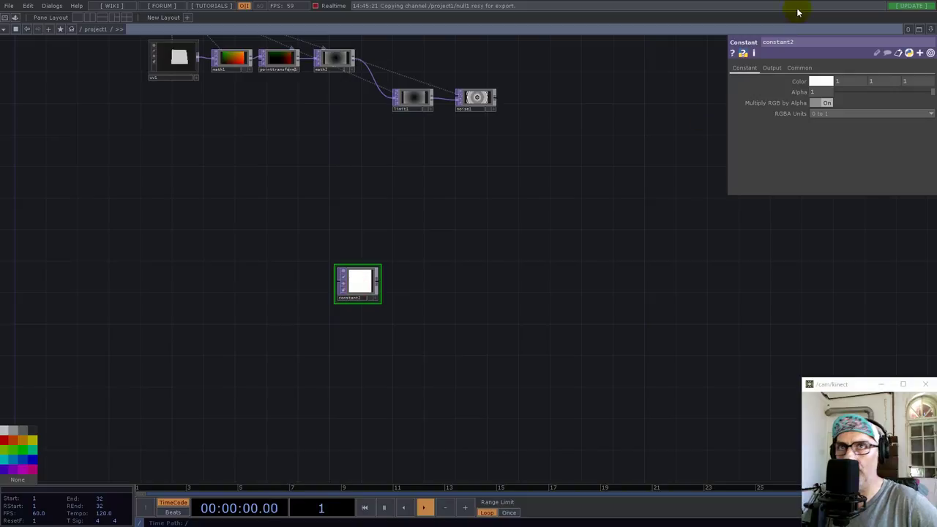
Set the Constant TOP's resolution to 16 by 1 and its pixel format to 32-bit float (RG).
left_click(797, 69)
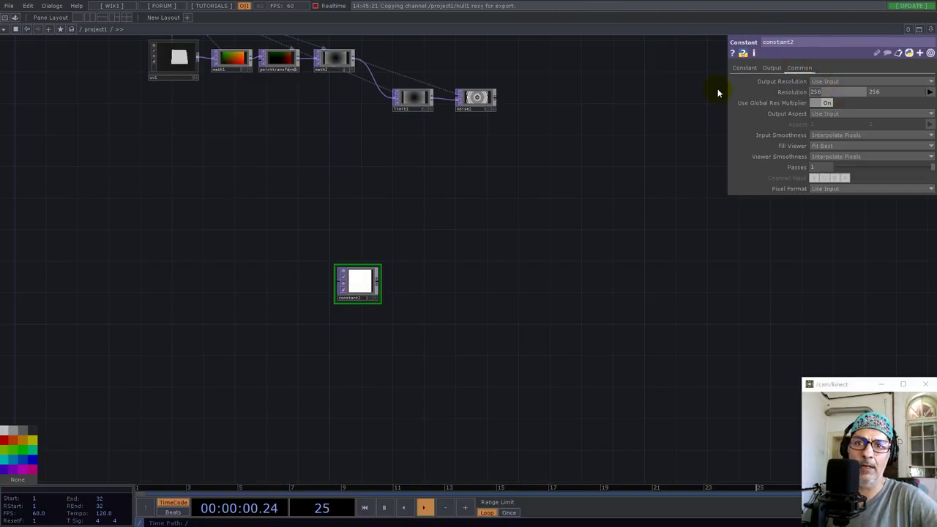
key("Tab")
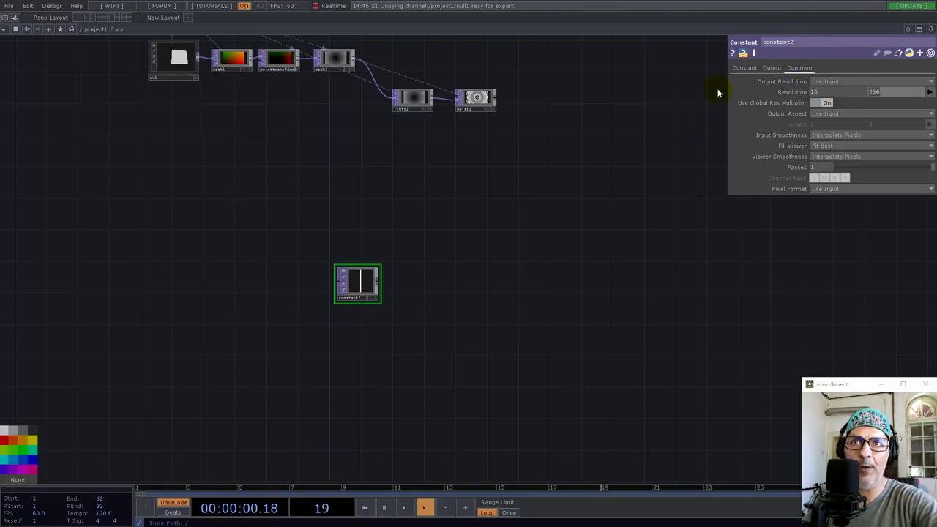
type("1")
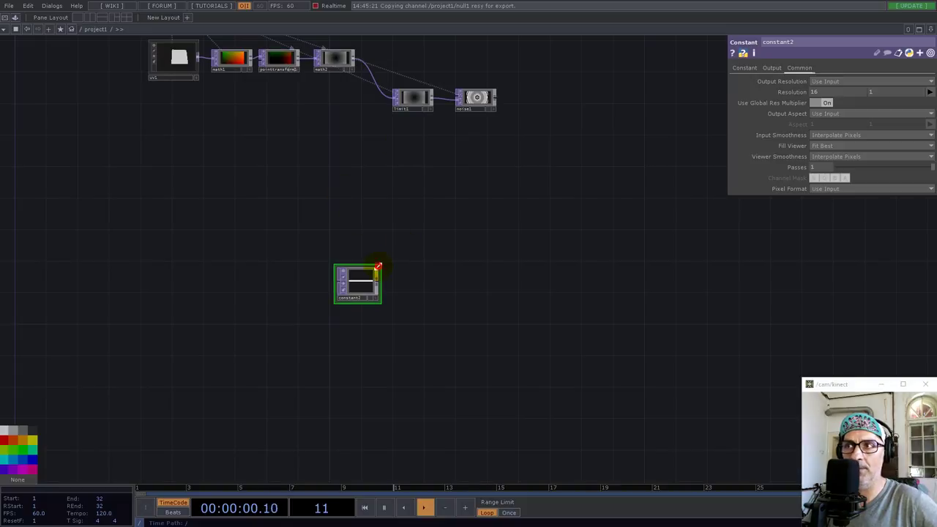
left_click(848, 188)
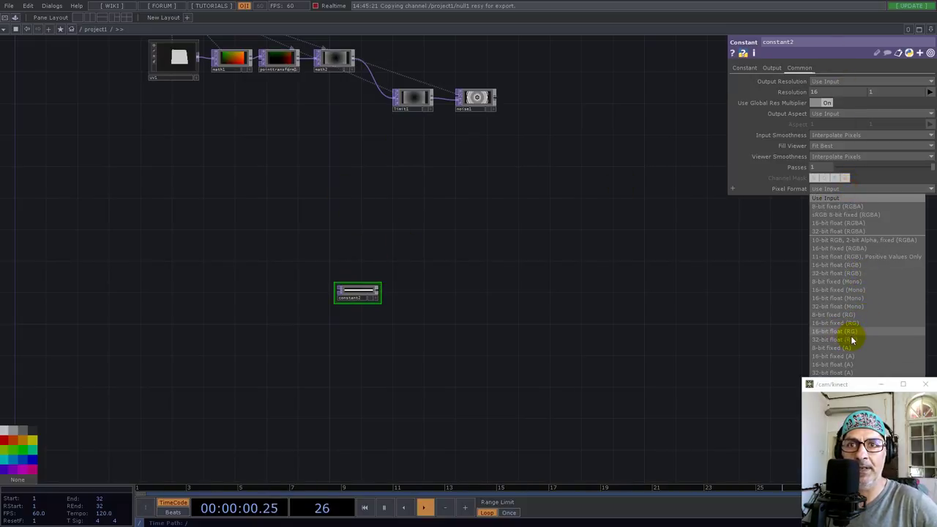
left_click(834, 339)
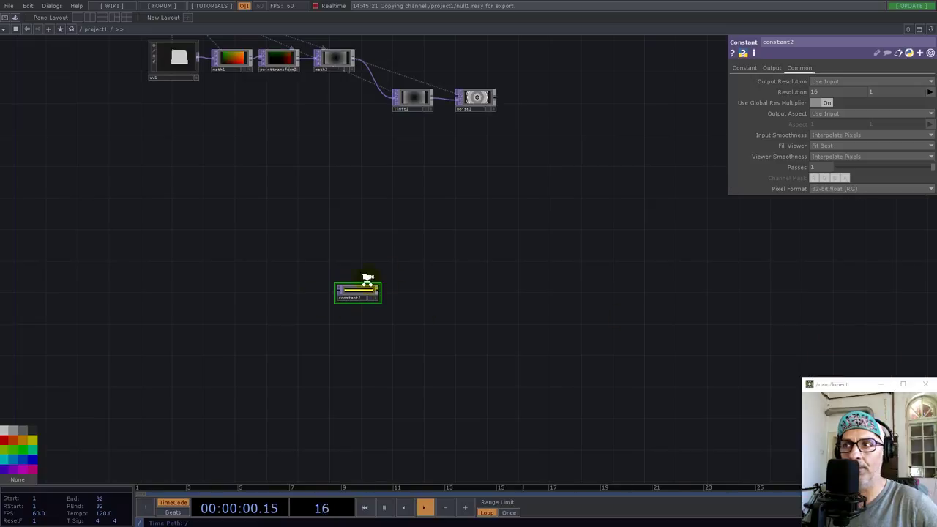
Set the green value of the Constant TOP's color to 0.
scroll(366, 282, "up", 5)
left_click(743, 68)
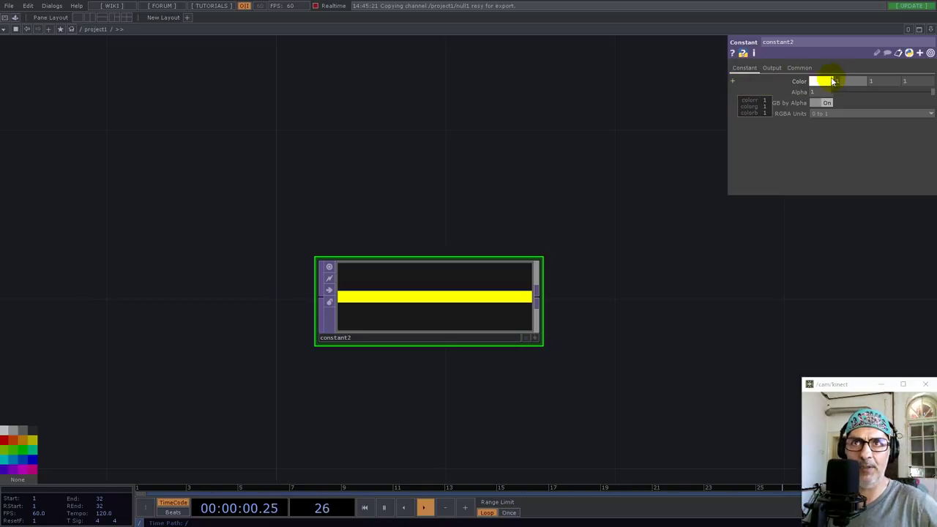
left_click(885, 80)
type("0")
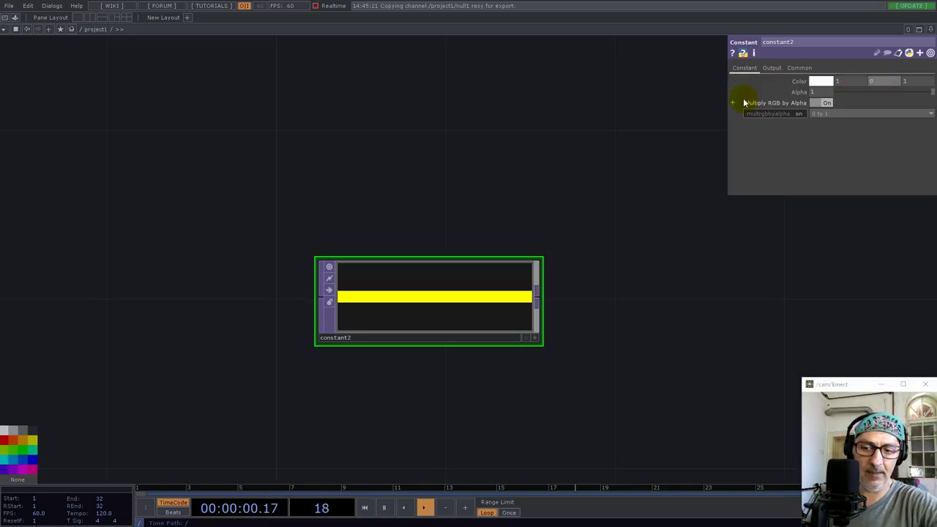
key("Return")
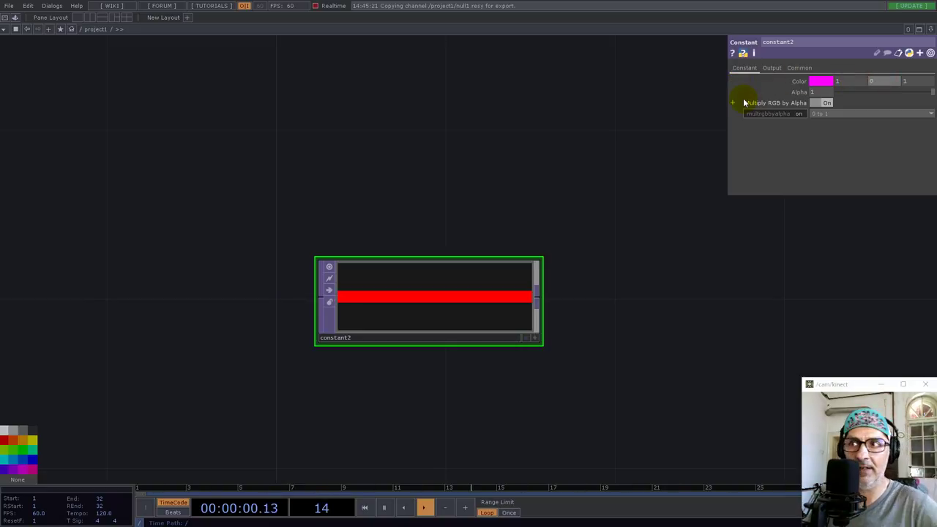
Activate the Constant TOP's viewer, show its pixels as points and orbit the 3D view.
left_click(534, 337)
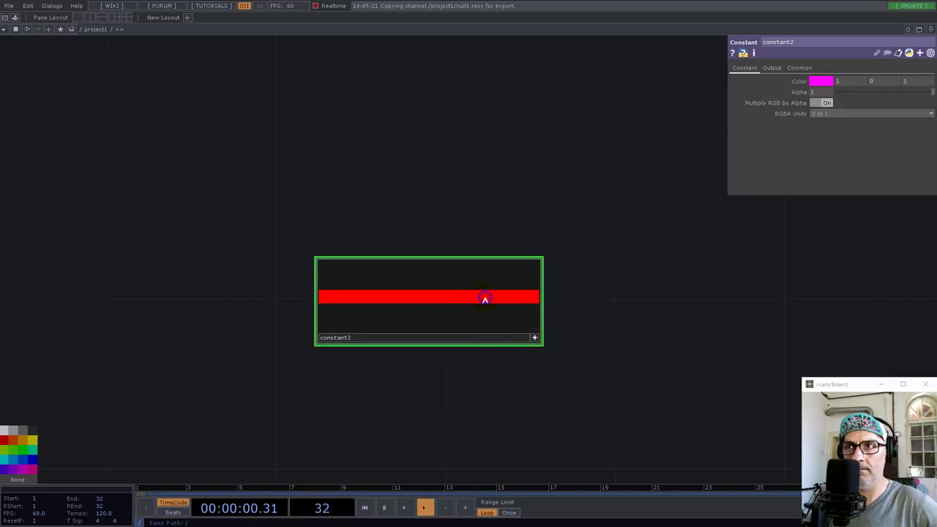
right_click(486, 294)
left_click(502, 362)
mouse_move(410, 319)
left_mouse_down()
mouse_move(422, 325)
mouse_move(415, 307)
left_mouse_up()
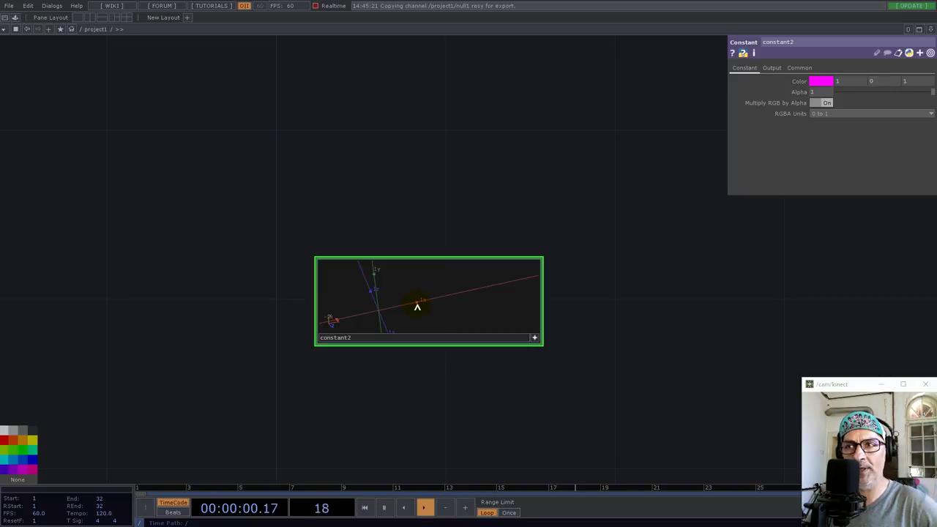
Append a Point Transform TOP to the Constant TOP, placing it below and to the right.
left_click_drag(625, 352, 524, 231)
left_click_drag(90, 136, 39, 209)
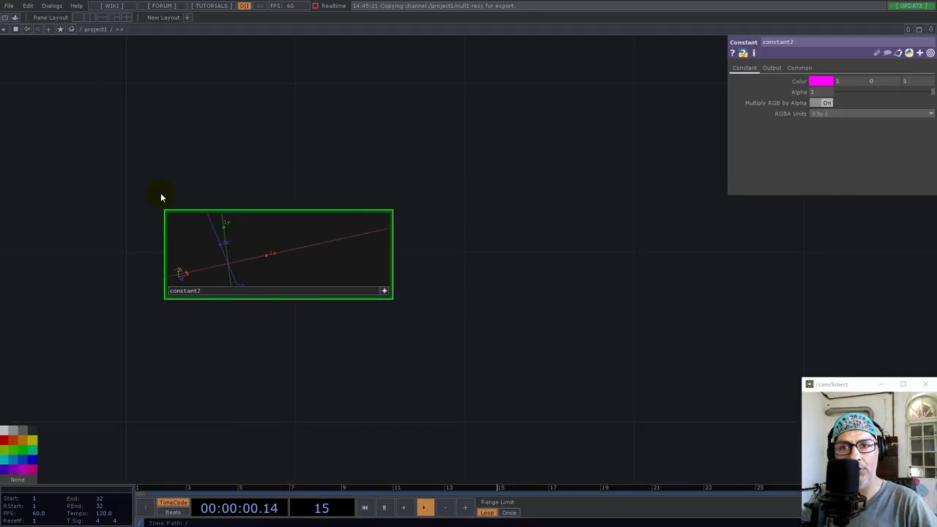
right_click(393, 253)
type("poin")
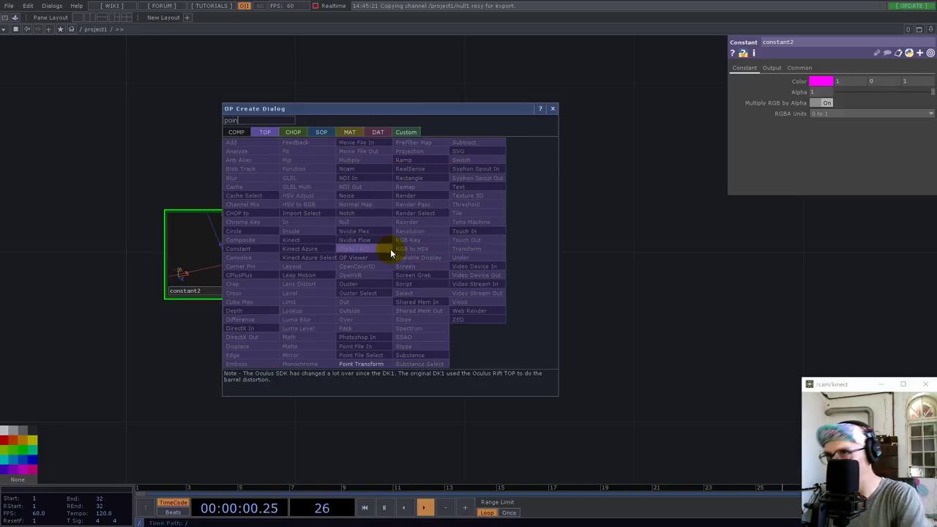
left_click(375, 363)
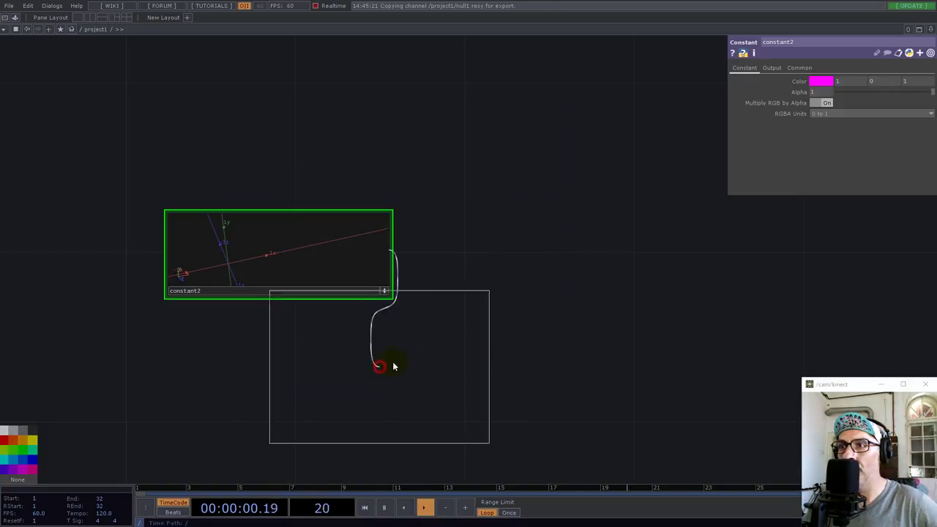
left_click(615, 337)
Activate the Point Transform TOP's viewer, show its pixels as points and orbit the 3D view.
key("h")
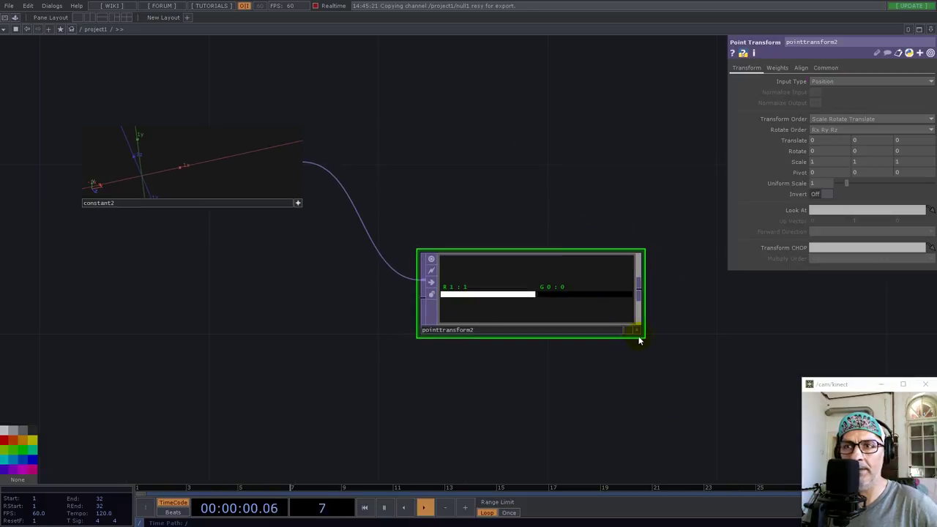
right_click(638, 335)
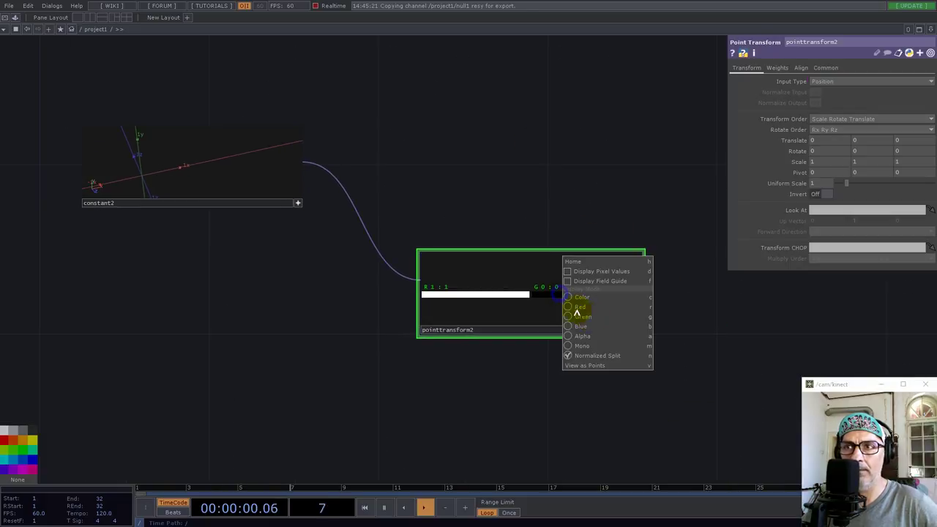
left_click(597, 362)
left_click_drag(524, 309, 536, 311)
Set the Point Transform TOP's Z rotation to 30 and inspect the rotated points in its viewer.
left_click_drag(504, 407, 566, 399)
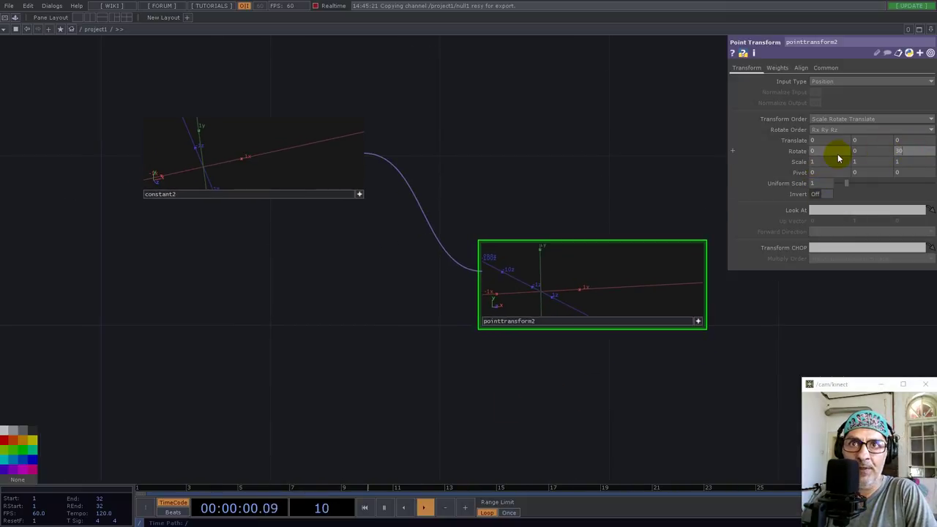
left_click_drag(617, 293, 593, 295)
scroll(598, 357, "up", 5)
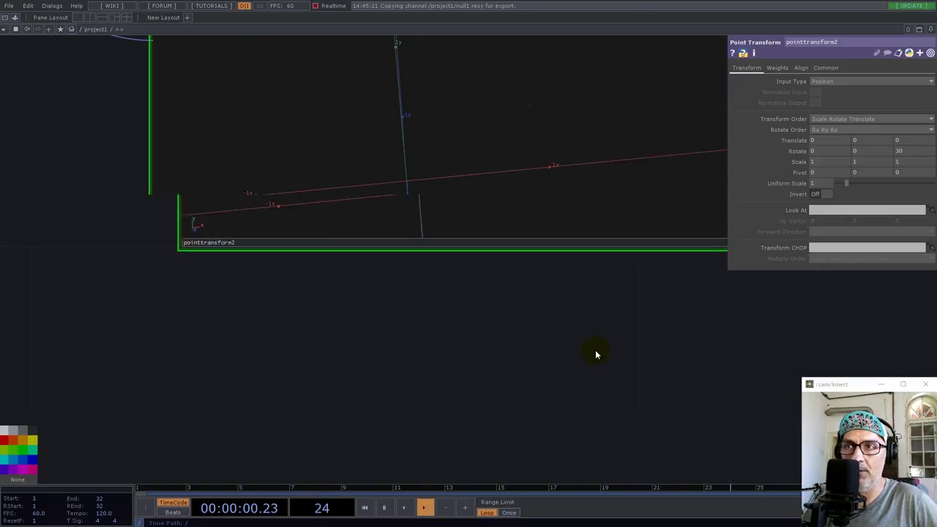
left_click_drag(596, 355, 386, 501)
left_click_drag(377, 236, 581, 433)
scroll(578, 434, "down", 5)
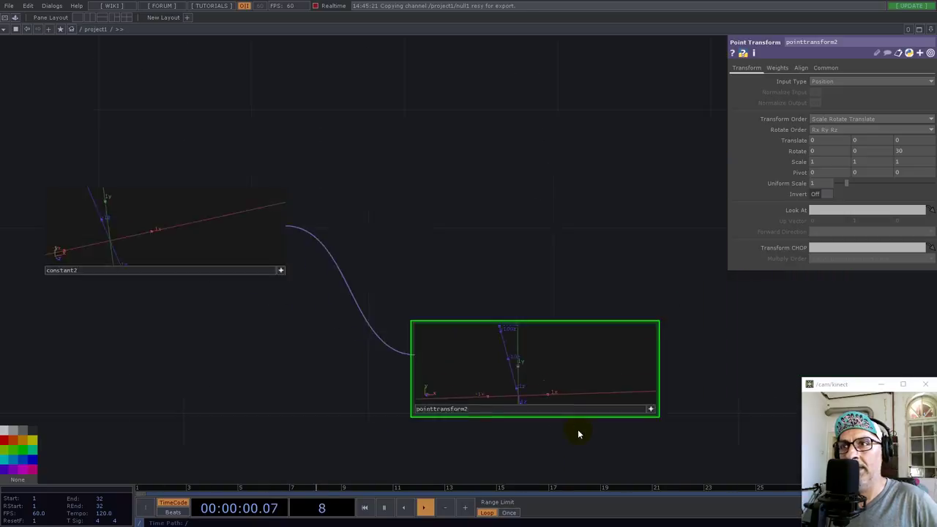
Append a Ramp TOP to the demo Constant TOP, placing it below the Constant.
scroll(578, 434, "down", 3)
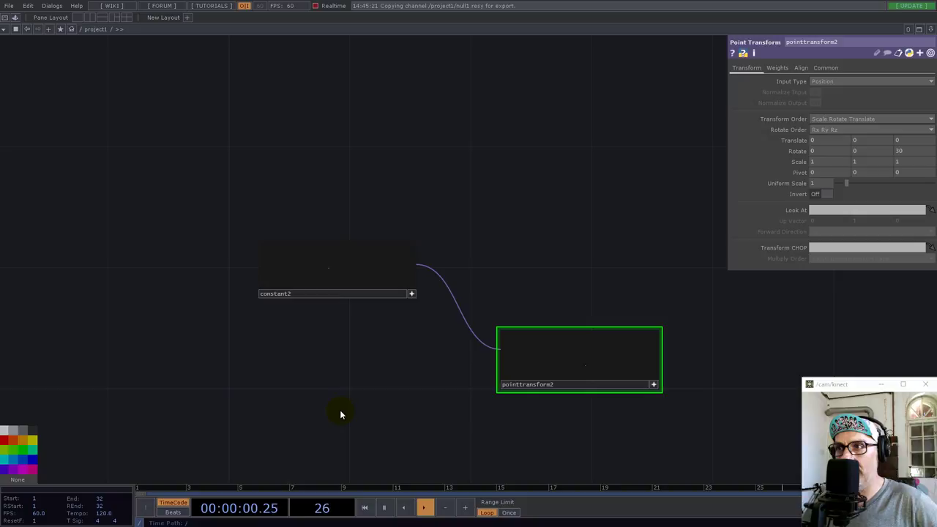
right_click(417, 269)
type("ra")
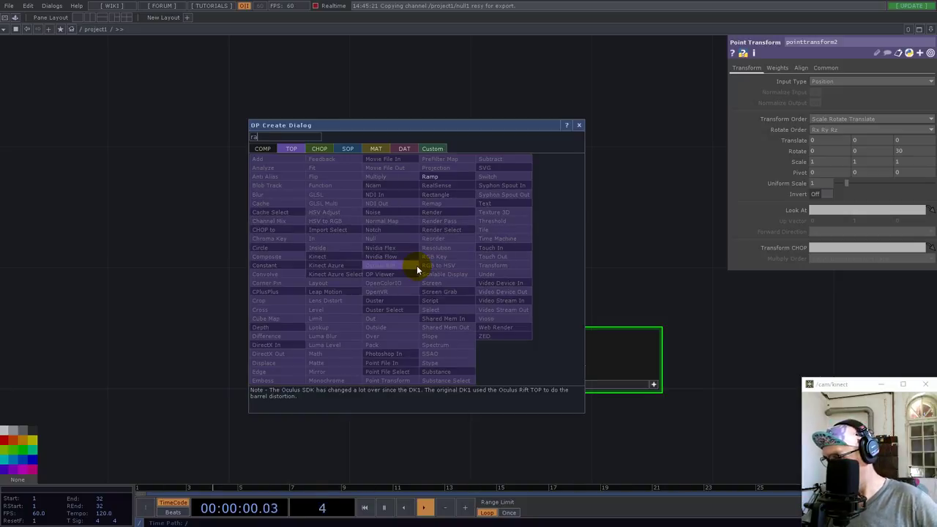
type("m")
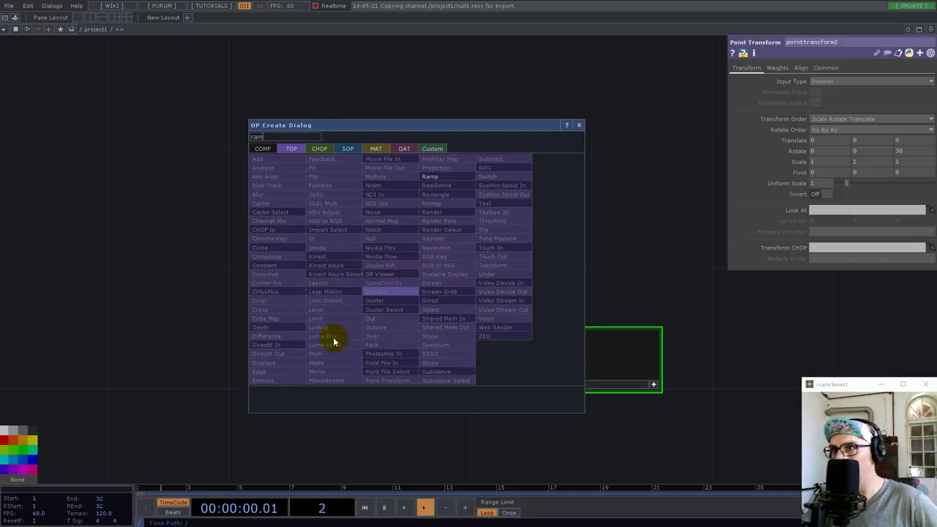
left_click(433, 178)
left_click(365, 414)
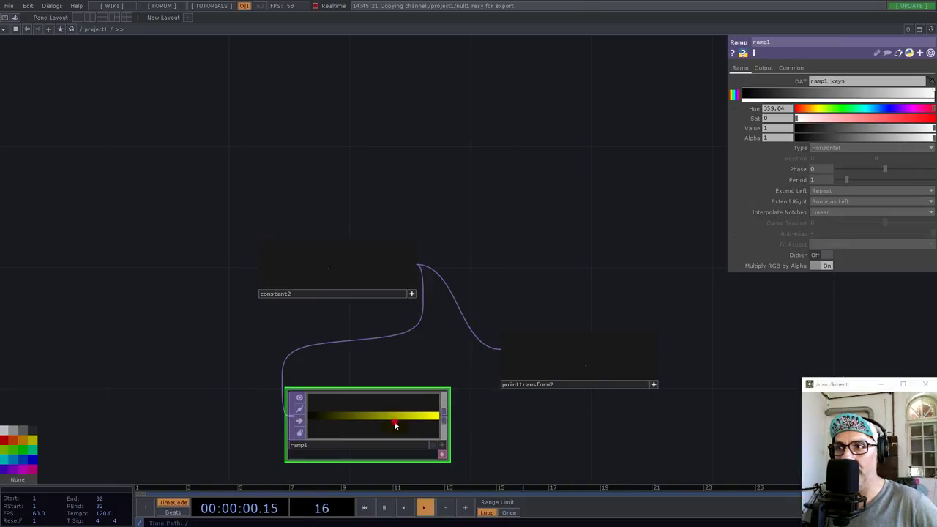
Set the Ramp TOP's pixel format to 32-bit float (Mono).
left_click(790, 67)
left_click(851, 188)
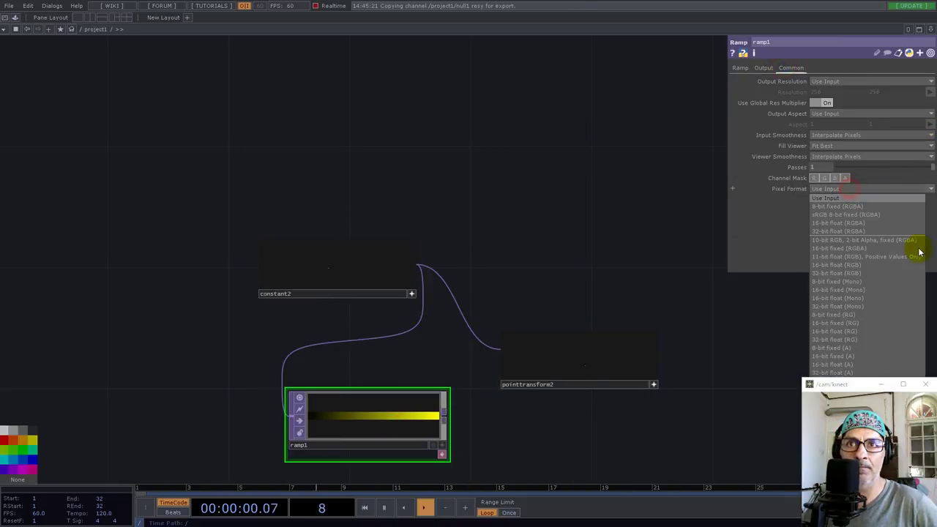
left_click(857, 306)
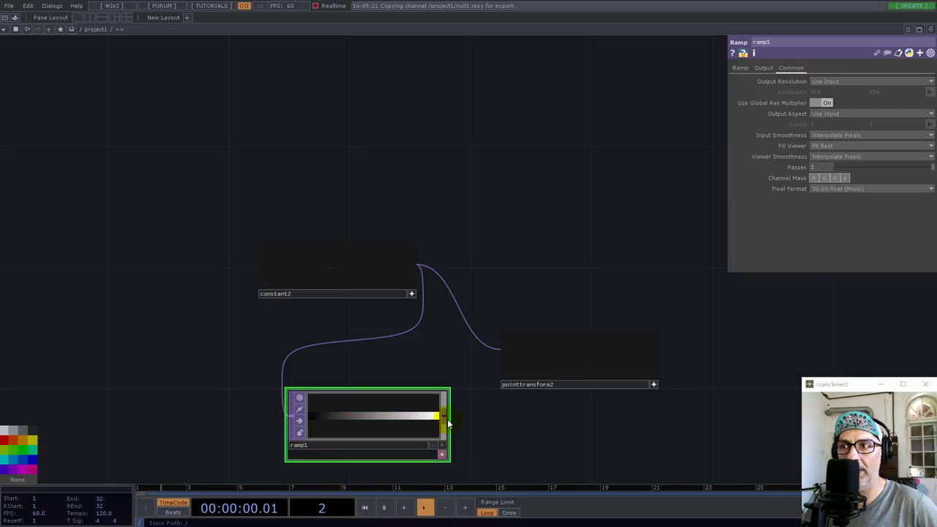
Connect the Ramp TOP's output to the second input of the demo Point Transform TOP.
right_click(624, 377)
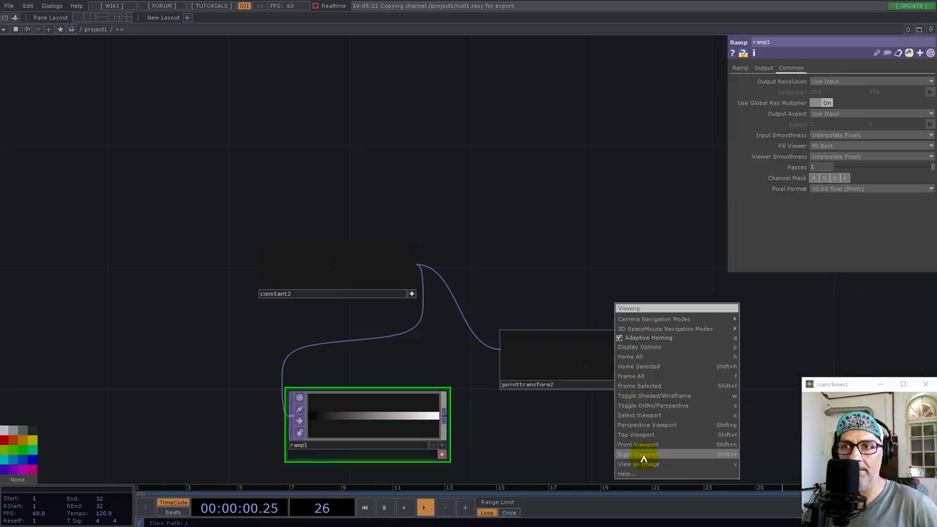
left_click(604, 229)
left_click(444, 415)
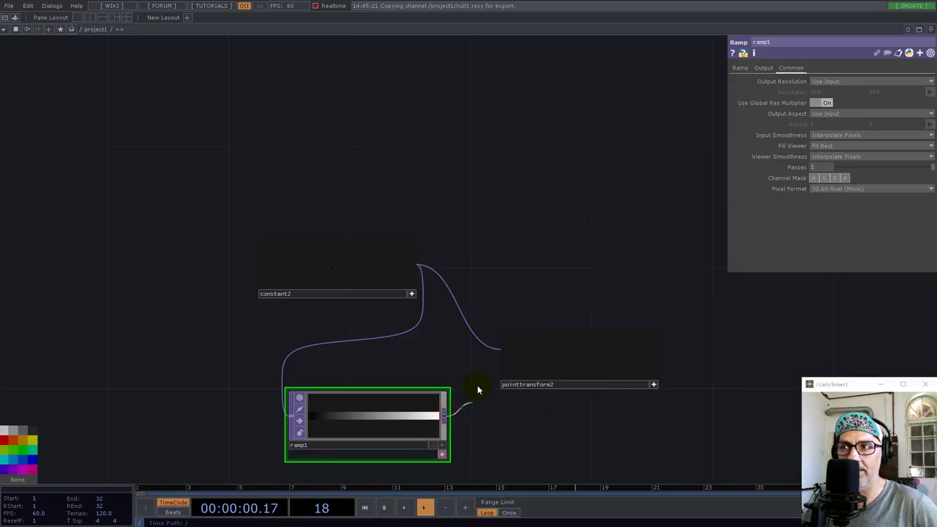
left_click(496, 370)
Orbit the demo Point Transform TOP's 3D viewer to examine how the ramp weights each point's rotation.
scroll(634, 399, "up", 6)
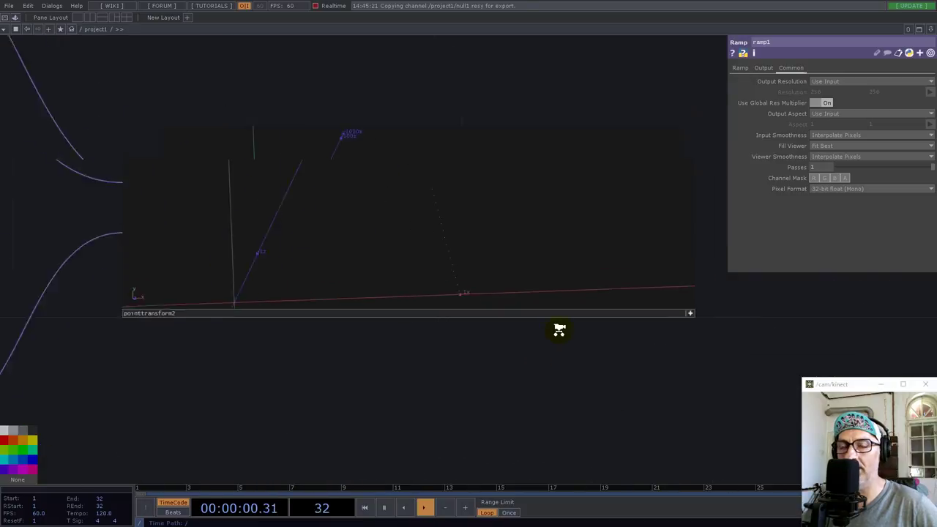
scroll(559, 330, "down", 2)
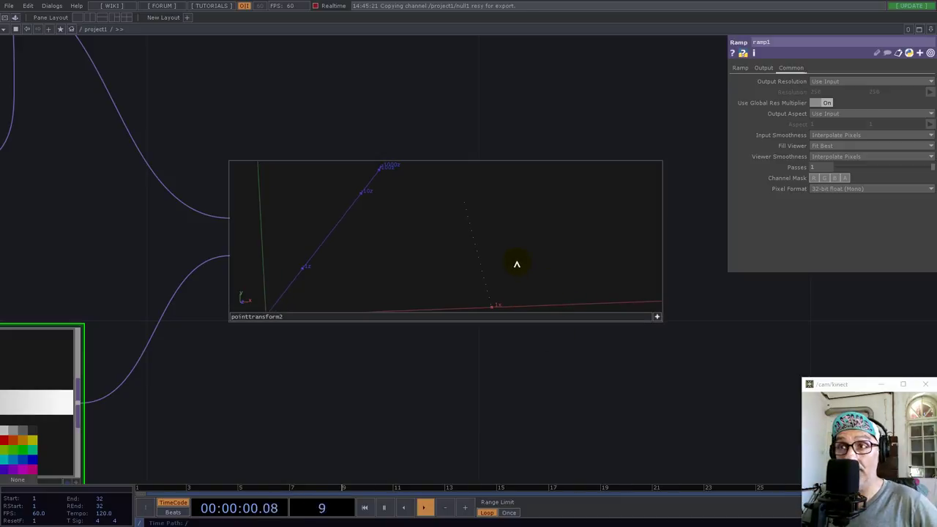
left_click_drag(516, 264, 486, 265)
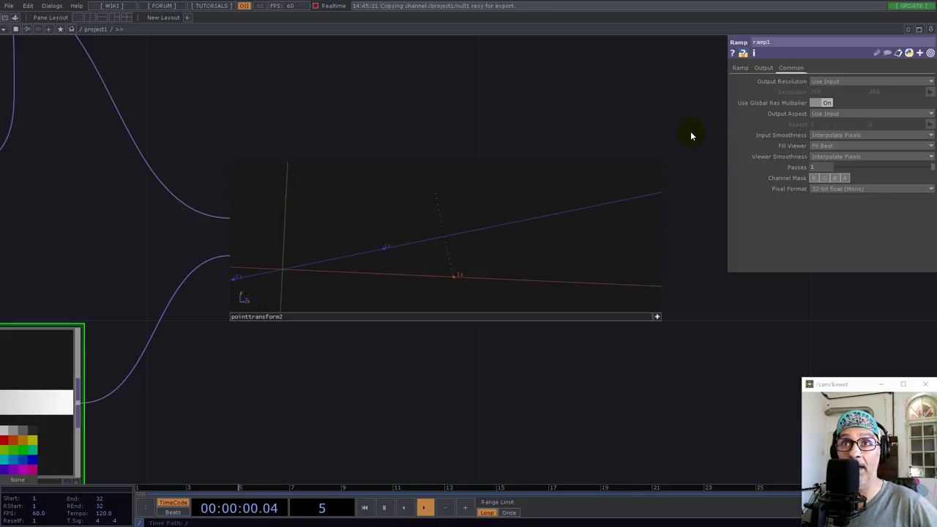
left_click(539, 316)
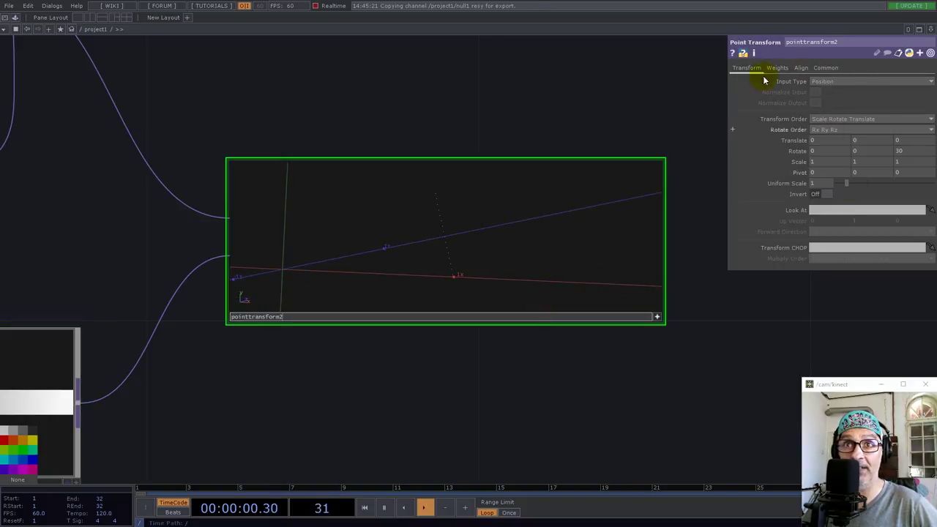
left_click(448, 258)
mouse_move(448, 258)
left_mouse_down()
mouse_move(412, 267)
mouse_move(491, 249)
mouse_move(442, 260)
left_mouse_up()
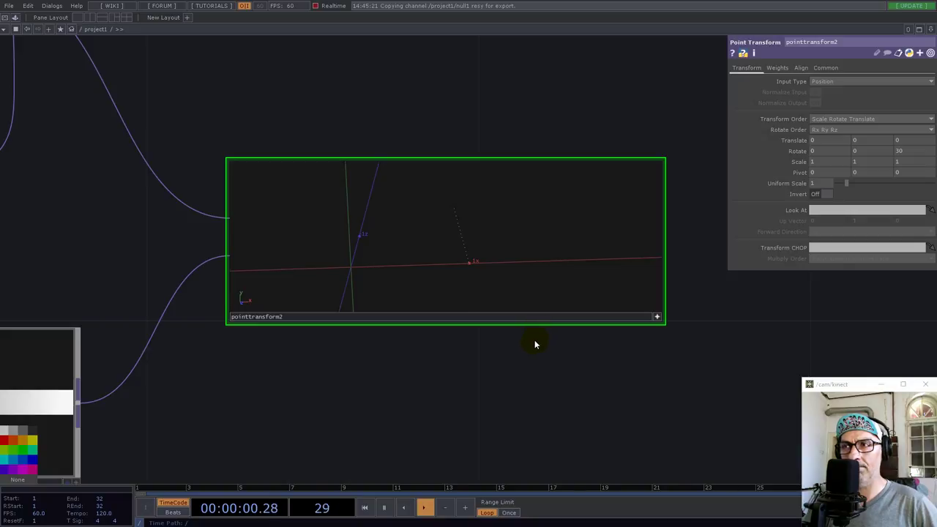
left_click_drag(487, 297, 466, 253)
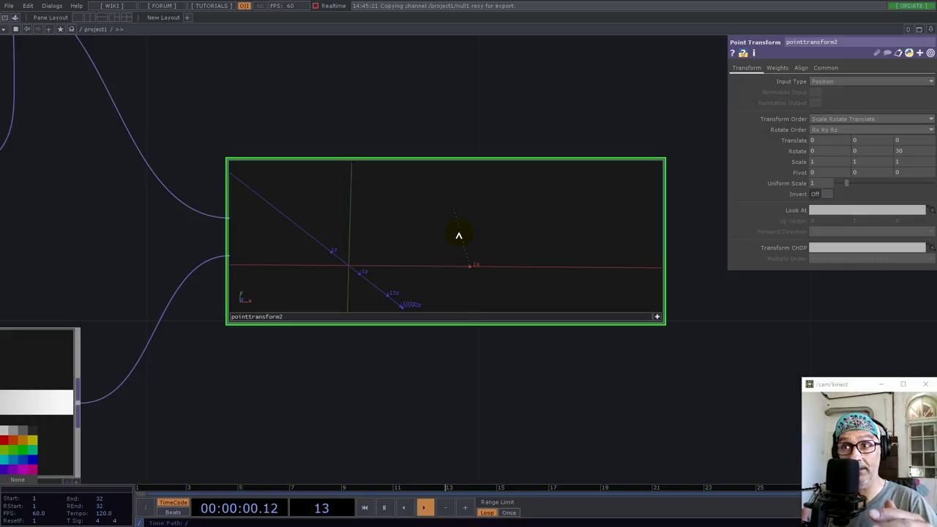
Delete the three demo operators: the Constant, Ramp and Point Transform TOPs.
scroll(666, 351, "down", 8)
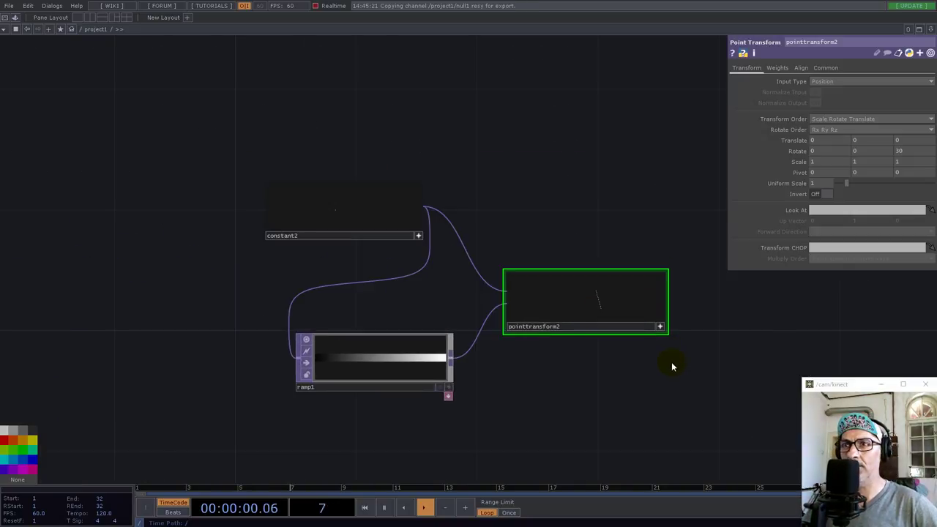
right_click_drag(694, 397, 474, 249)
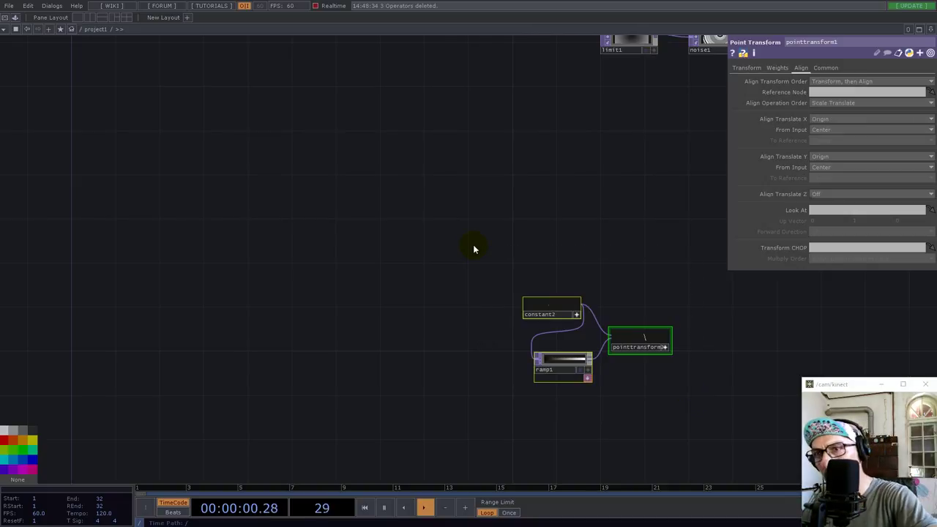
key("Delete")
Return to the main network and examine the Limit and Noise TOPs' ring patterns.
left_click_drag(707, 118, 160, 251)
left_click_drag(237, 242, 489, 327)
scroll(447, 212, "up", 5)
left_click_drag(408, 306, 527, 228)
left_click_drag(508, 279, 480, 281)
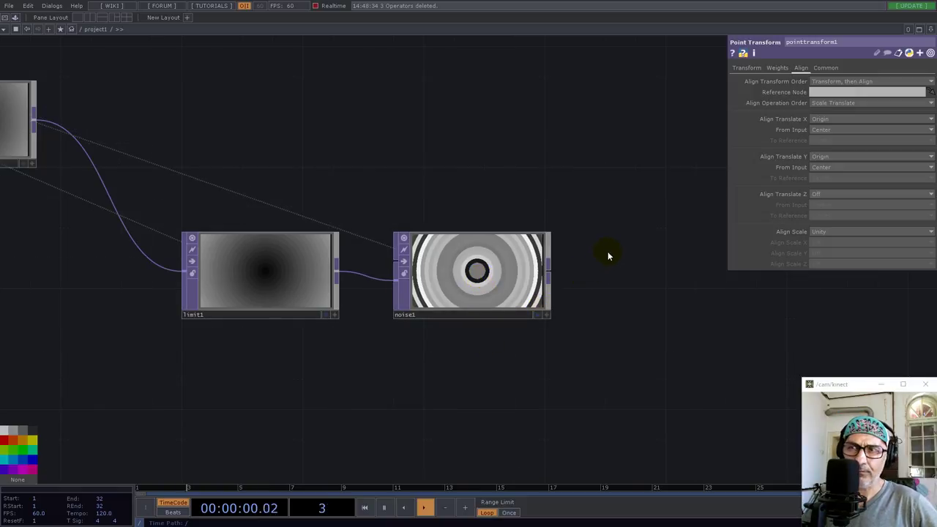
left_click_drag(608, 251, 555, 240)
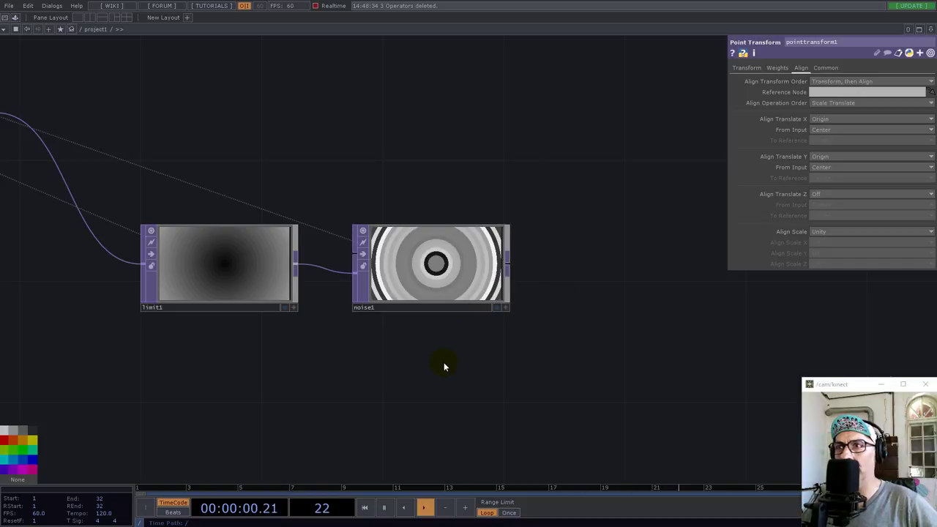
scroll(444, 366, "down", 4)
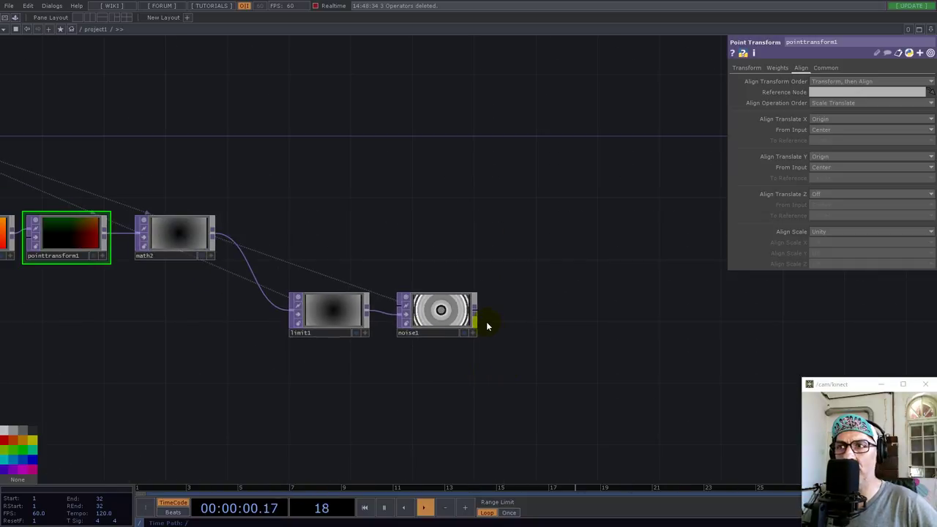
Activate pointtransform1's viewer, show its pixels as points and orbit the 3D view.
left_click_drag(348, 426, 527, 333)
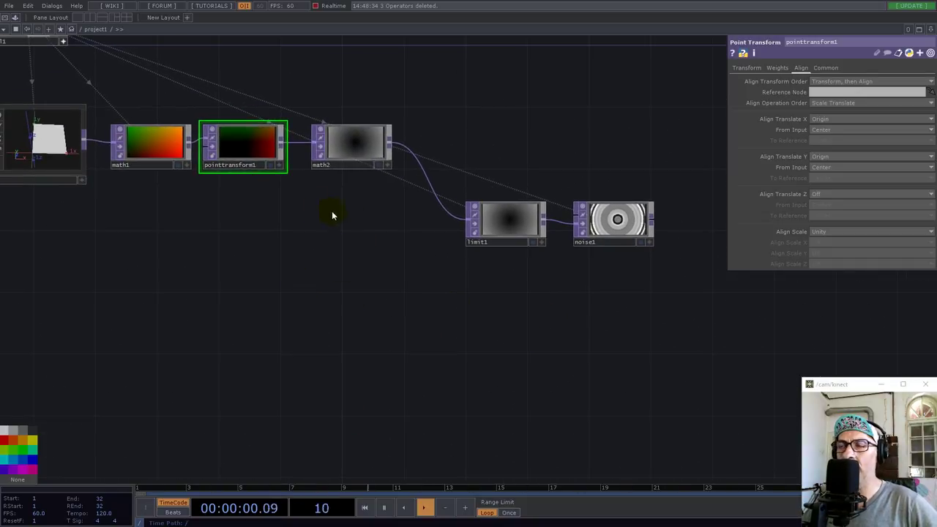
scroll(219, 111, "up", 5)
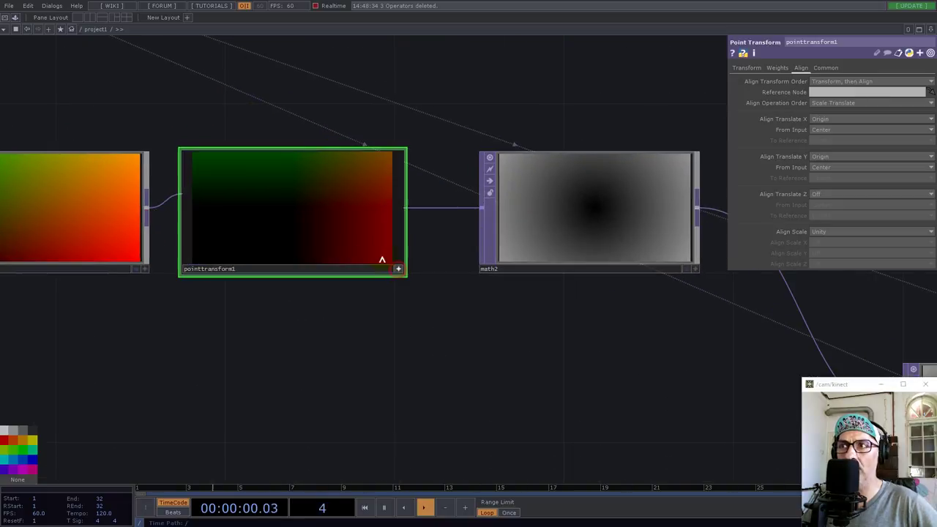
right_click(297, 204)
left_click(341, 276)
left_click_drag(295, 311, 297, 377)
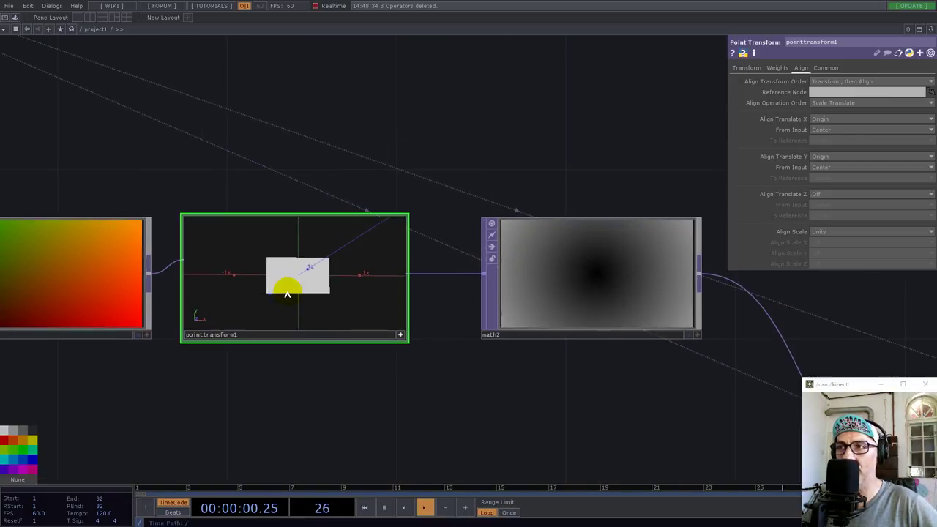
mouse_move(287, 292)
left_mouse_down()
mouse_move(299, 297)
mouse_move(278, 276)
mouse_move(296, 289)
left_mouse_up()
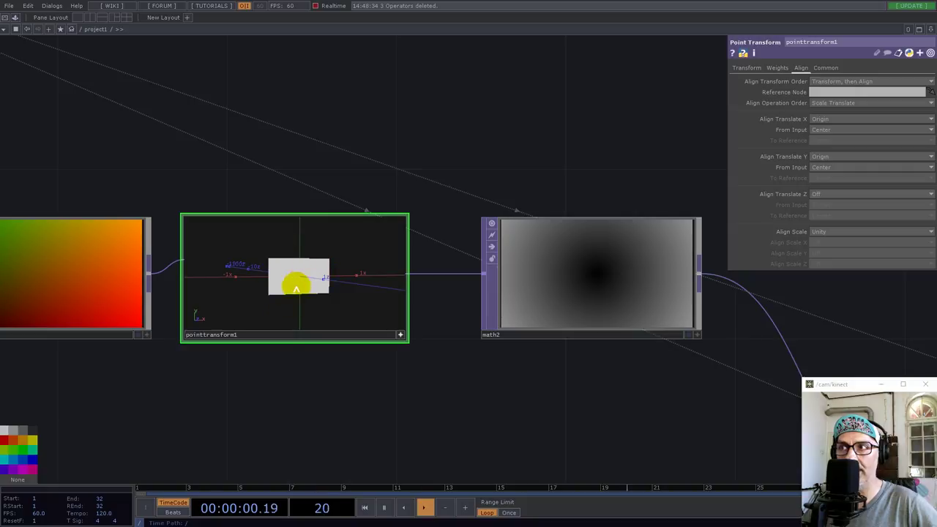
Add a Select TOP below the main chain and set its source TOP to pointtransform1.
scroll(414, 385, "down", 8)
double_click(263, 404)
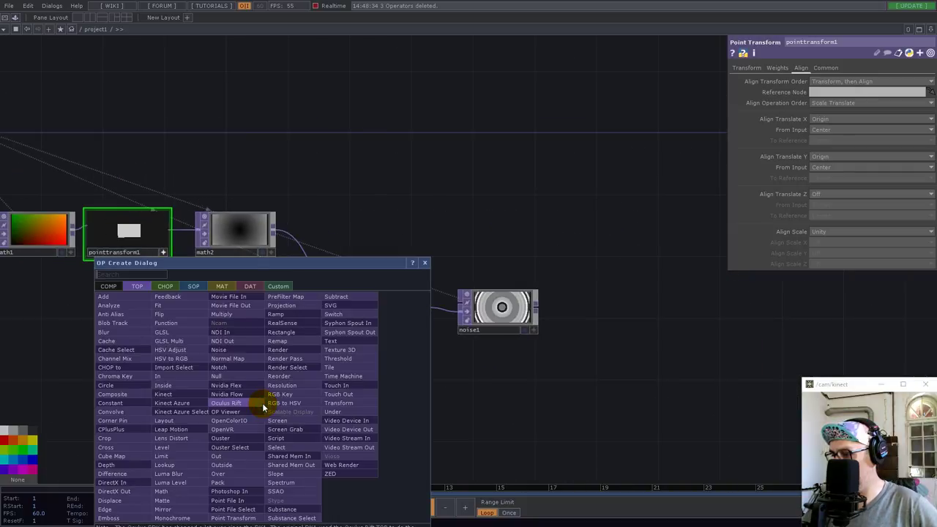
left_click(277, 448)
left_click(333, 377)
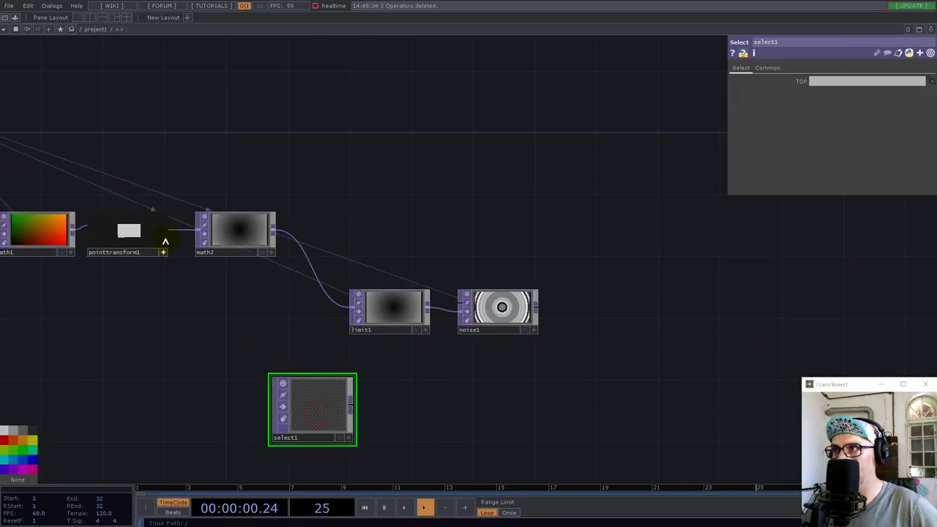
left_click_drag(163, 253, 842, 82)
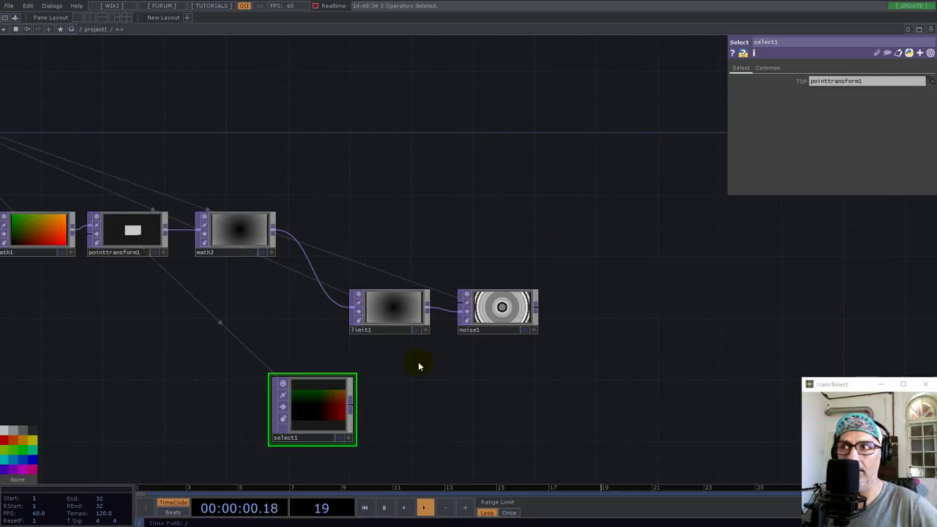
Reduce the Select TOP's tile height and move it beneath the Limit and Noise TOPs.
left_click_drag(355, 375, 354, 393)
left_click_drag(318, 420, 408, 397)
scroll(488, 395, "up", 5)
left_click_drag(517, 358, 472, 264)
left_click_drag(259, 284, 260, 325)
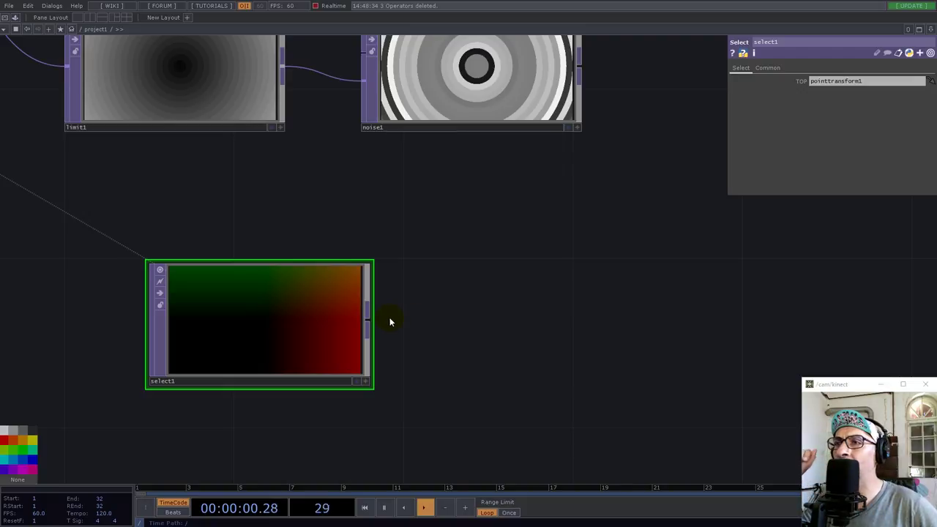
left_click_drag(299, 339, 383, 335)
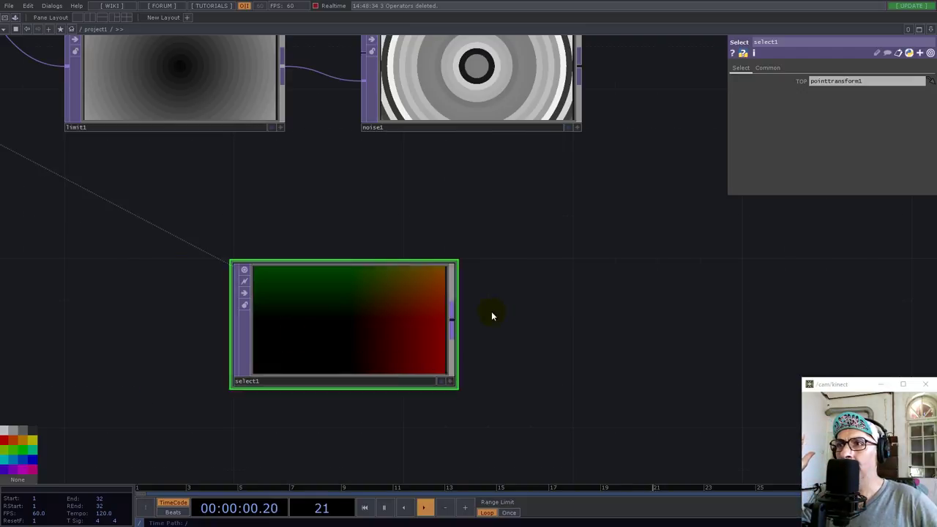
Append a Point Transform TOP to the Select TOP, placing it to the right of the Noise TOP.
left_click(452, 318)
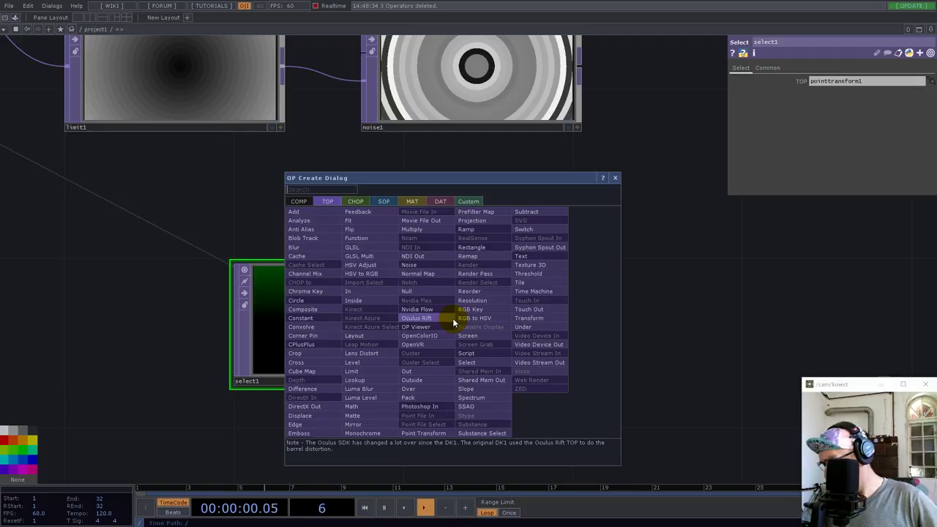
left_click(421, 433)
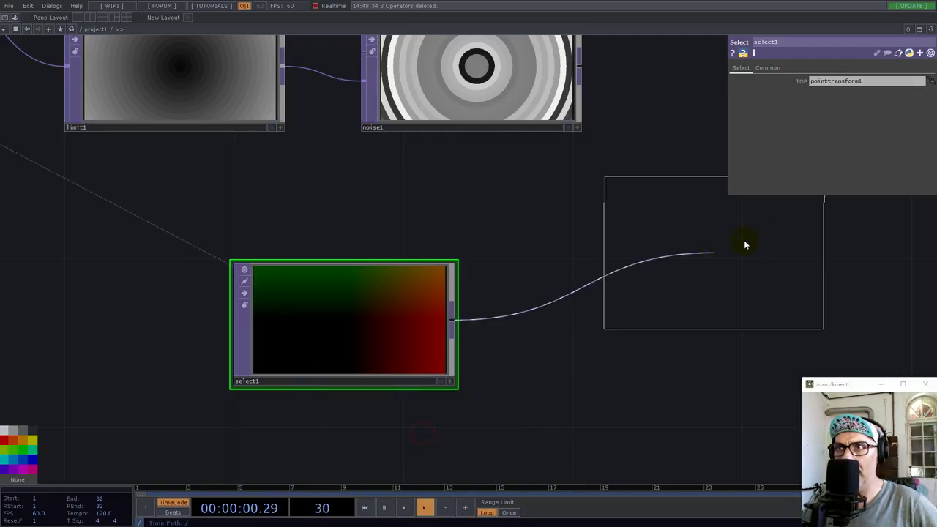
left_click(765, 242)
left_click_drag(692, 334, 462, 413)
left_click_drag(525, 316, 610, 235)
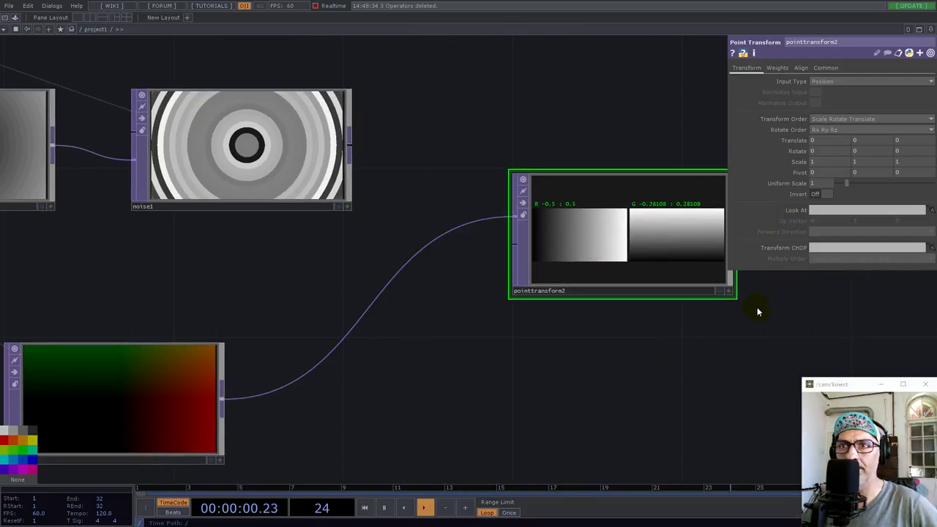
Show the new Point Transform TOP's pixels as points and connect the Noise TOP to its second input.
left_click(728, 290)
right_click(645, 199)
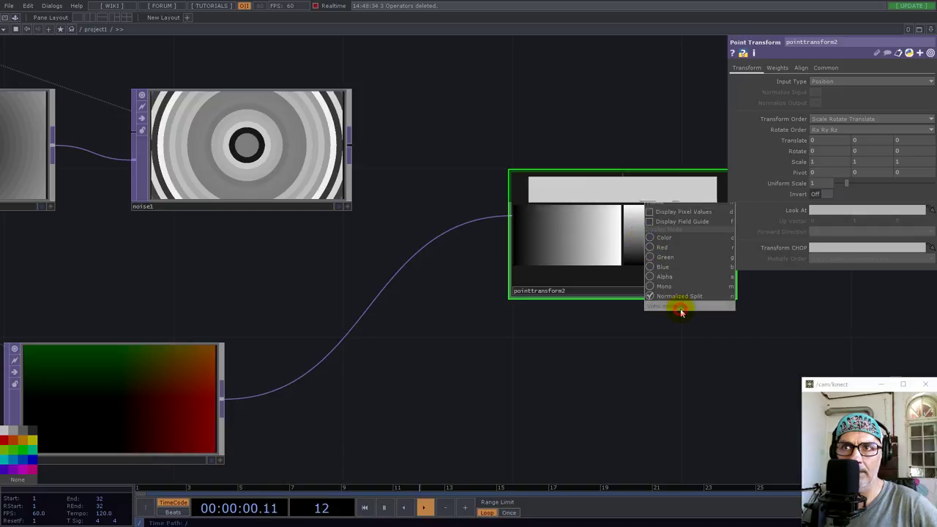
left_click(681, 308)
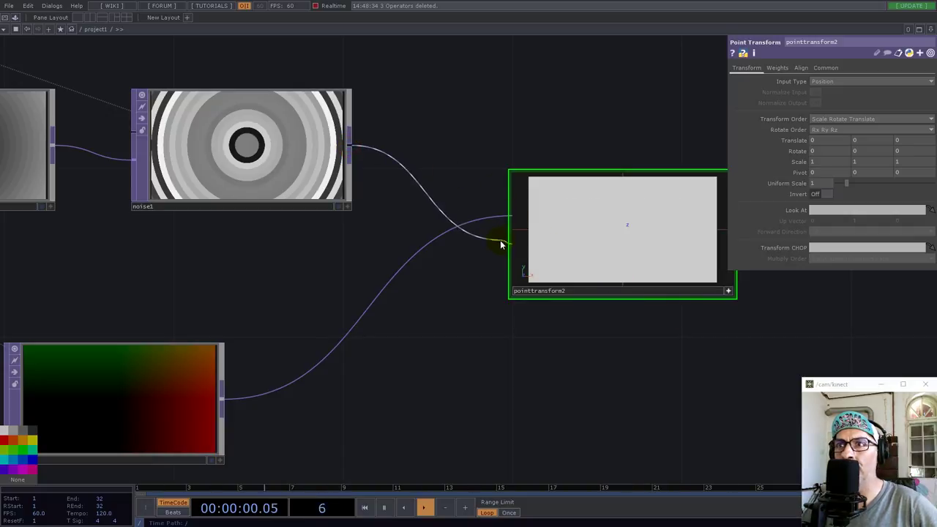
Drive the new Point Transform TOP's Z rotation with a time-in-seconds expression.
left_click_drag(631, 359, 444, 404)
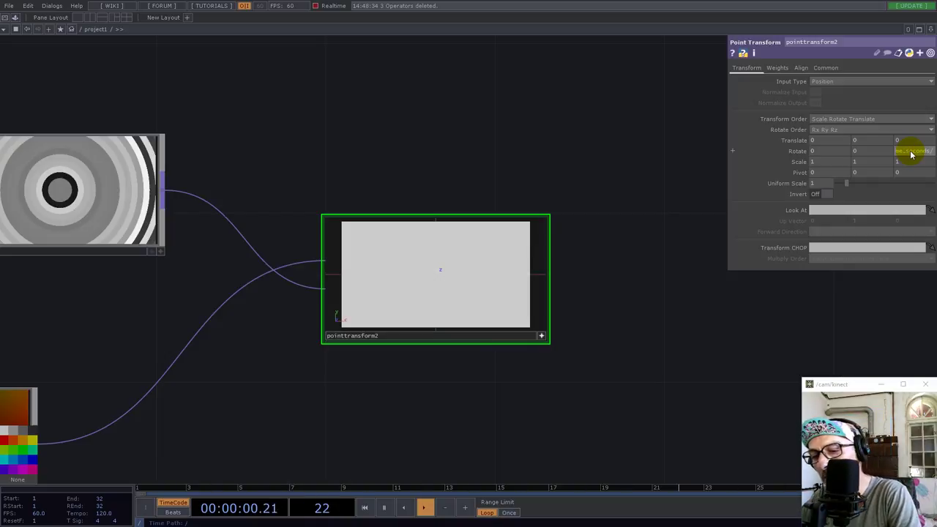
key("Return")
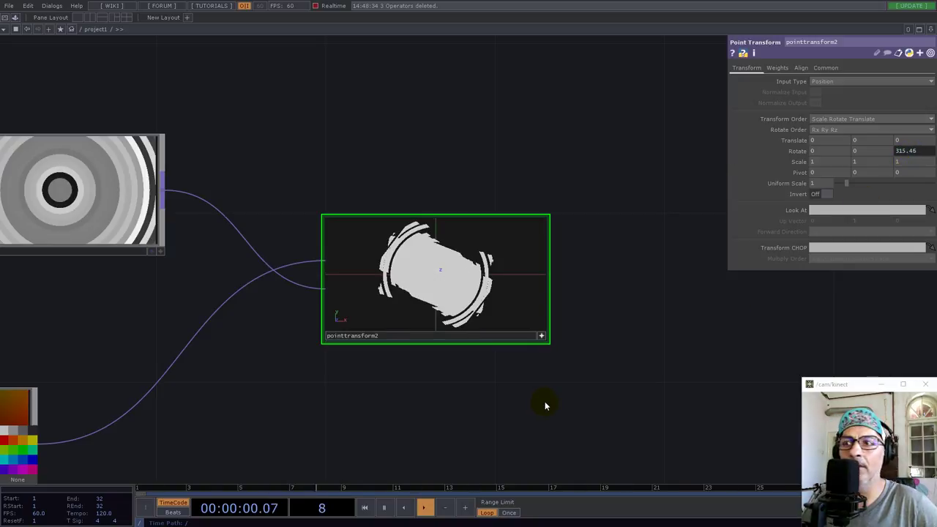
Set the Point Transform TOP's Z rotation expression to absTime.seconds*16 and check the sliced rings before ending its interactive viewing.
mouse_move(468, 291)
left_mouse_down()
mouse_move(412, 306)
mouse_move(460, 276)
mouse_move(461, 290)
left_mouse_up()
left_click(905, 151)
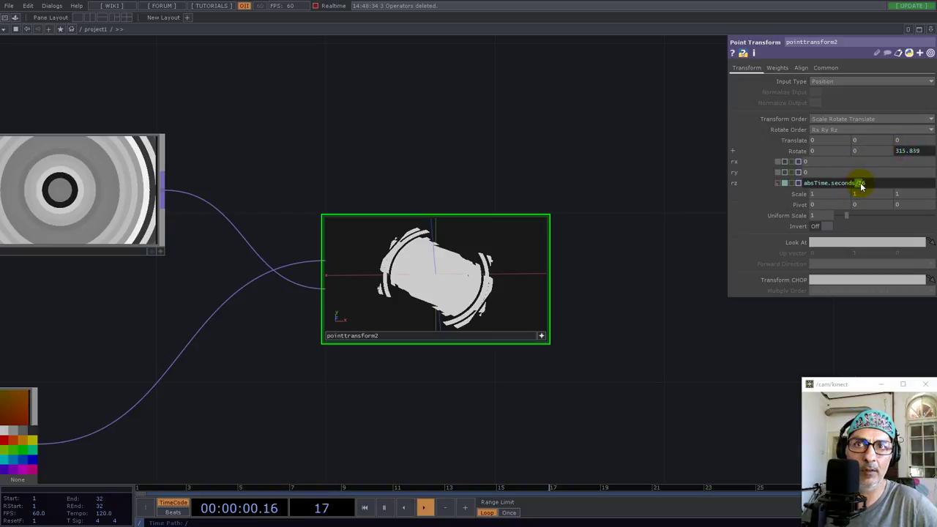
key("Return")
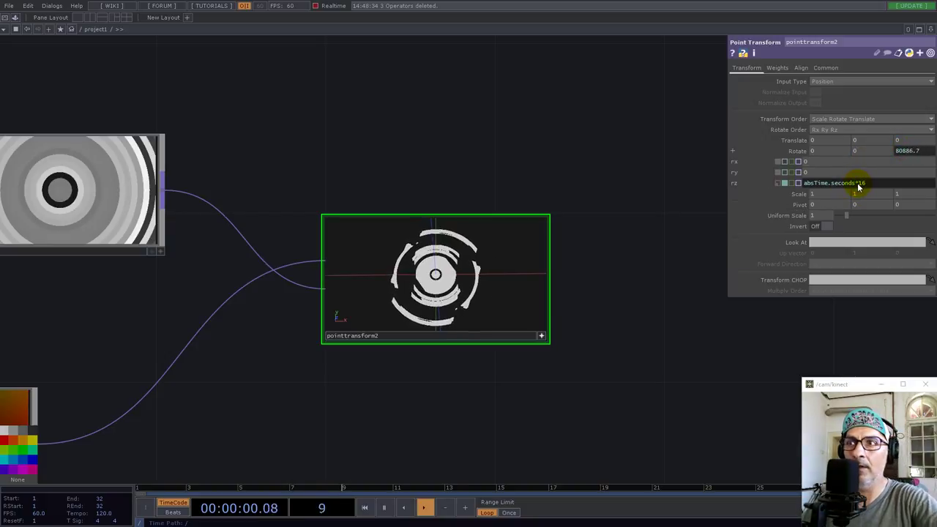
scroll(432, 366, "up", 3)
left_click_drag(444, 214, 459, 231)
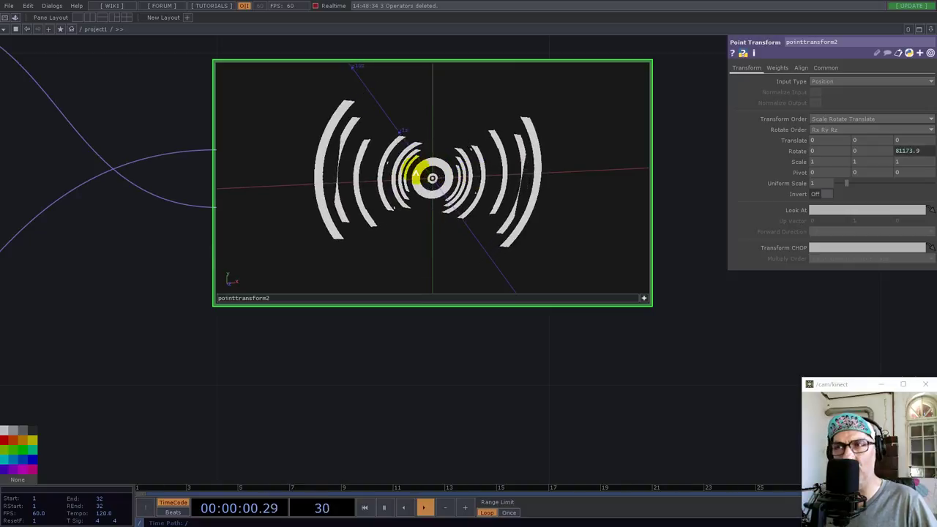
scroll(365, 429, "down", 4)
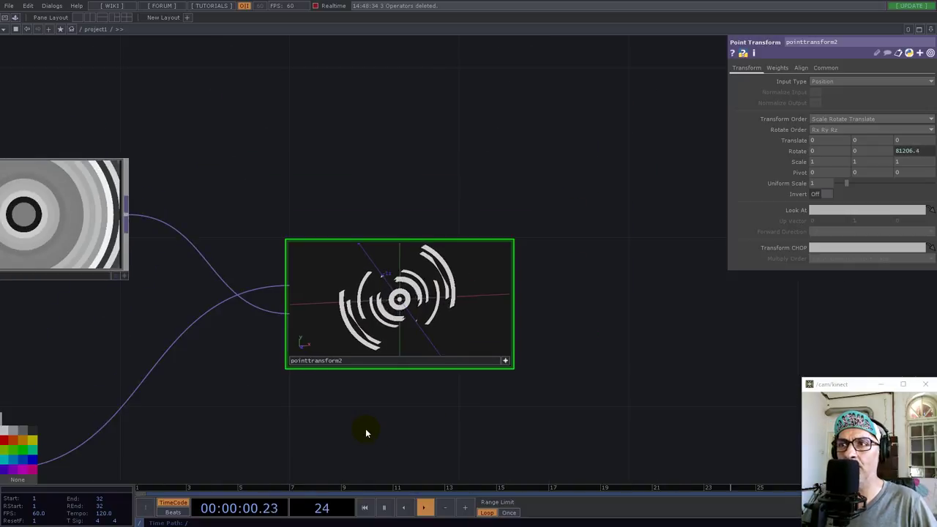
left_click_drag(451, 415, 457, 365)
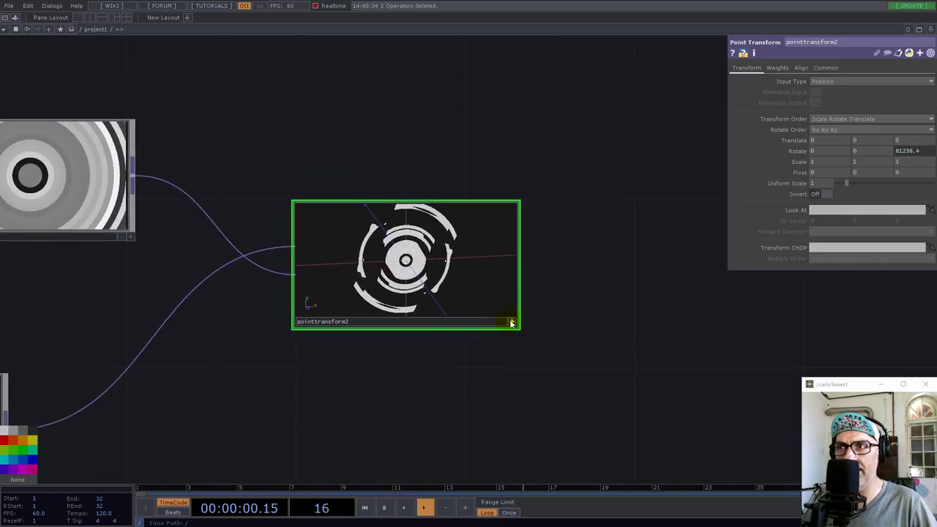
left_click(510, 321)
Add the custom Normalize component from the palette to the network, above and to the right of the second Point Transform TOP.
left_click_drag(439, 296, 443, 308)
left_click_drag(610, 327, 532, 289)
scroll(496, 302, "down", 5)
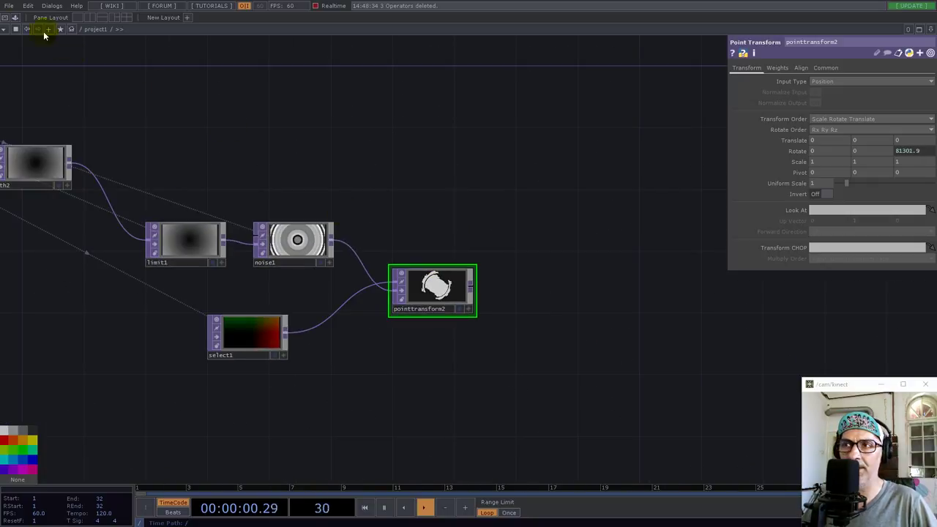
left_click(15, 17)
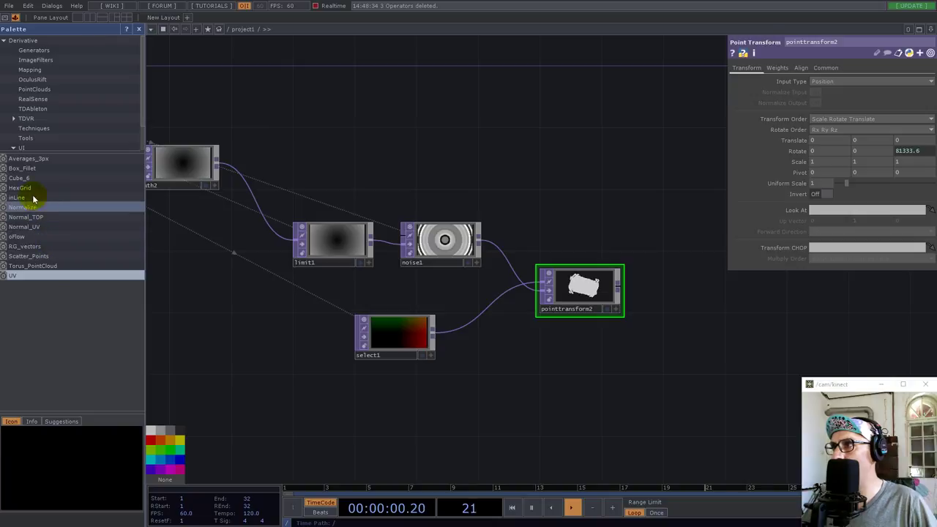
left_click_drag(26, 208, 622, 154)
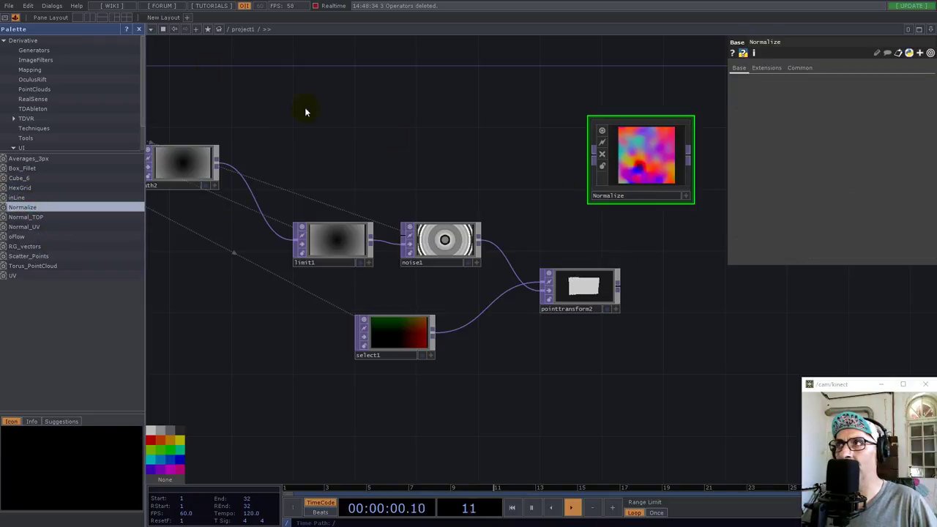
left_click(138, 30)
Look inside the Normalize component at the Math TOP feeding its Composite TOP, and return to the parent network.
double_click(495, 161)
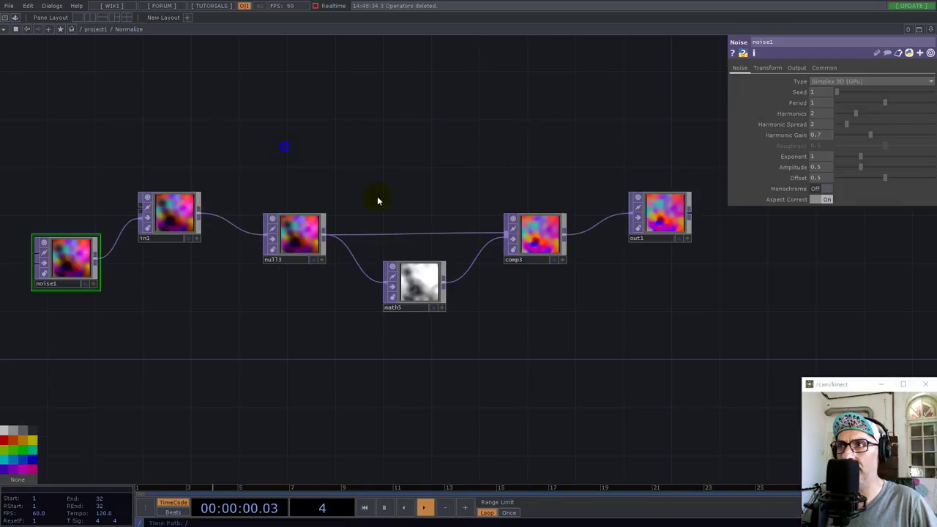
left_click_drag(577, 362, 576, 360)
left_click(445, 284)
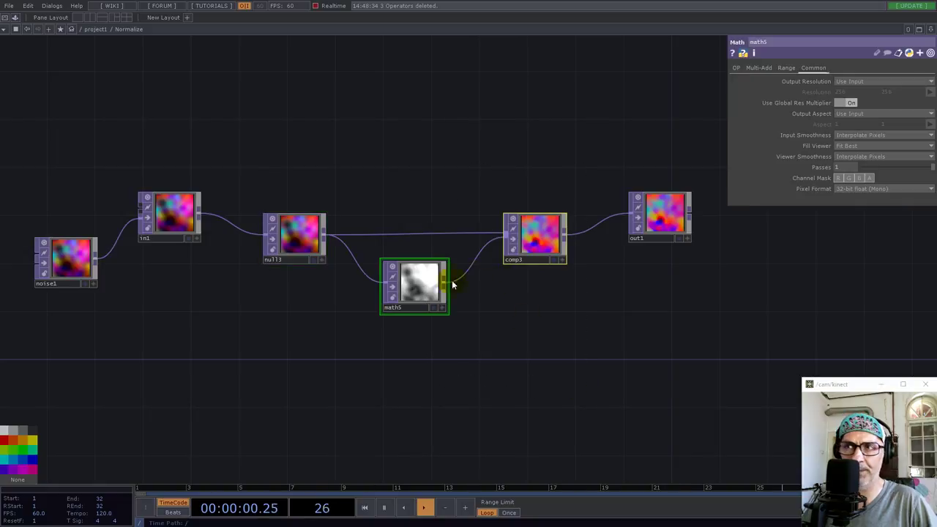
key("u")
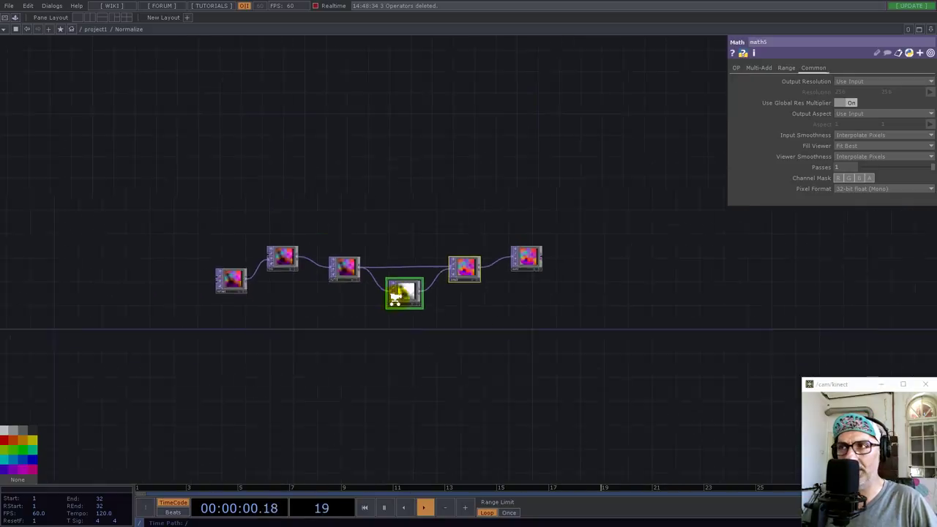
Feed the second Point Transform TOP into the Normalize component and place the component directly to its right.
left_click_drag(359, 311, 399, 433)
left_click_drag(403, 308, 279, 217)
scroll(330, 321, "up", 4)
left_click_drag(341, 347, 279, 348)
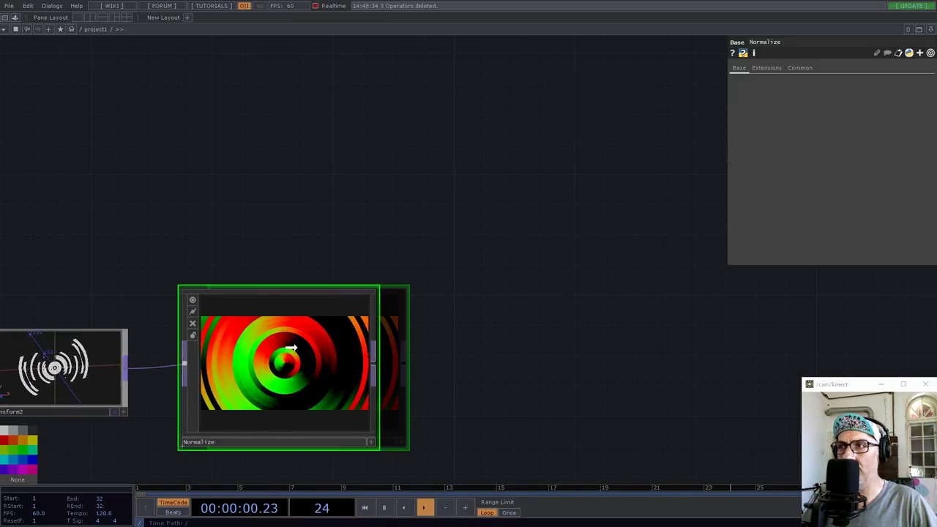
left_click_drag(481, 314, 593, 229)
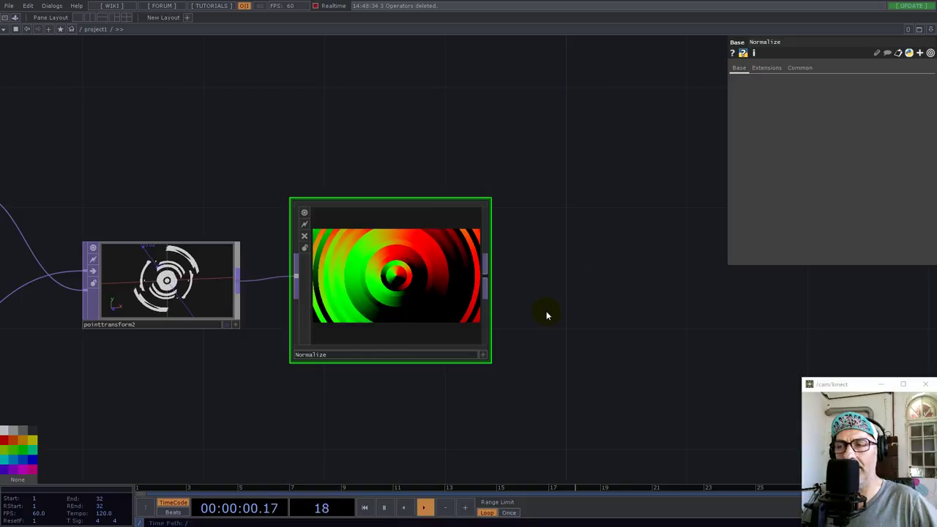
View the Normalize component's output as points and inspect the resulting shape from an angle.
left_click(483, 357)
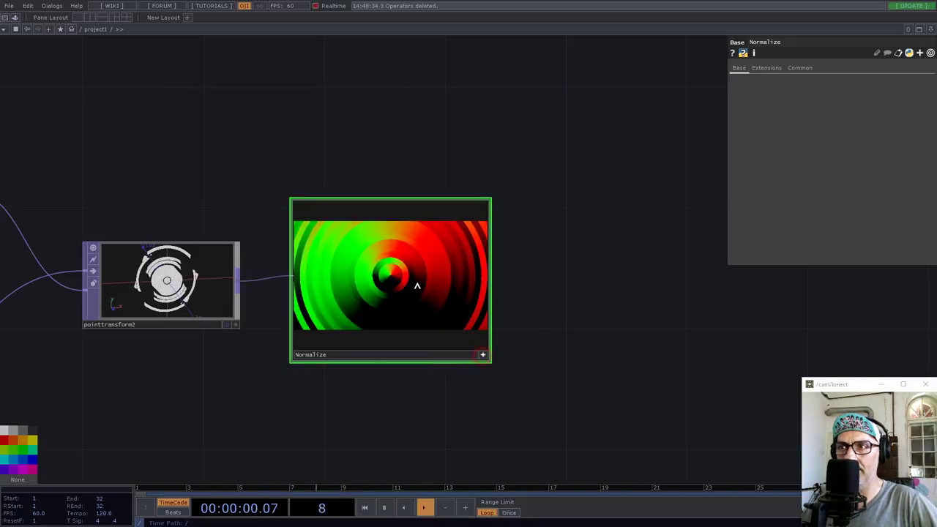
right_click(421, 247)
left_click(439, 354)
scroll(404, 286, "down", 4)
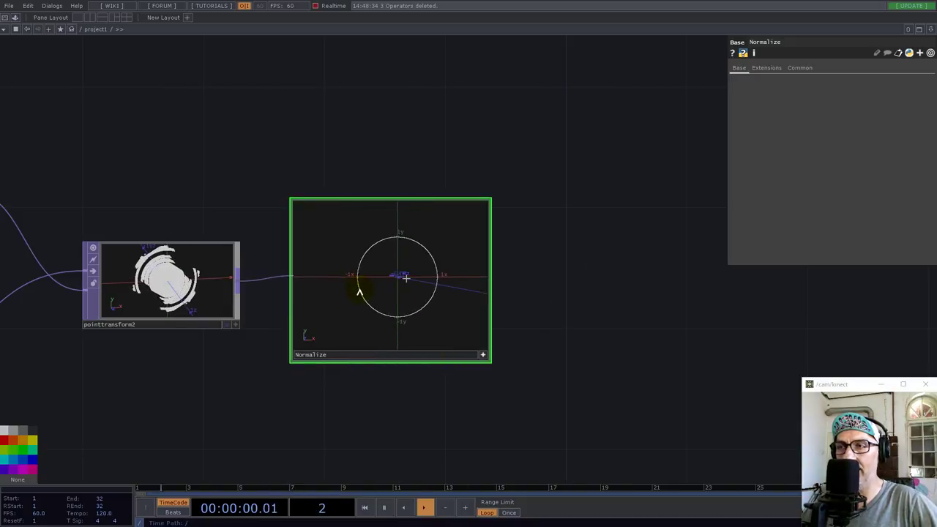
left_click_drag(383, 295, 396, 297)
scroll(461, 292, "up", 5)
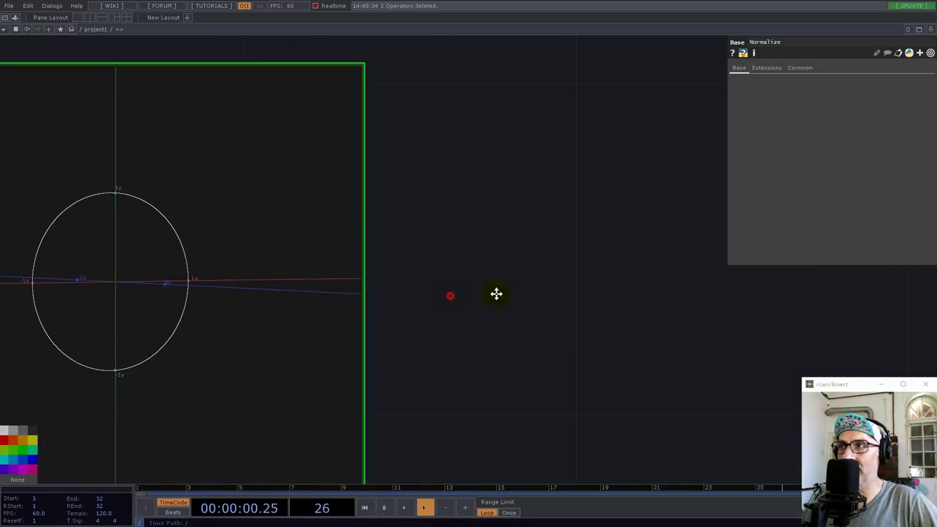
left_click_drag(232, 241, 219, 269)
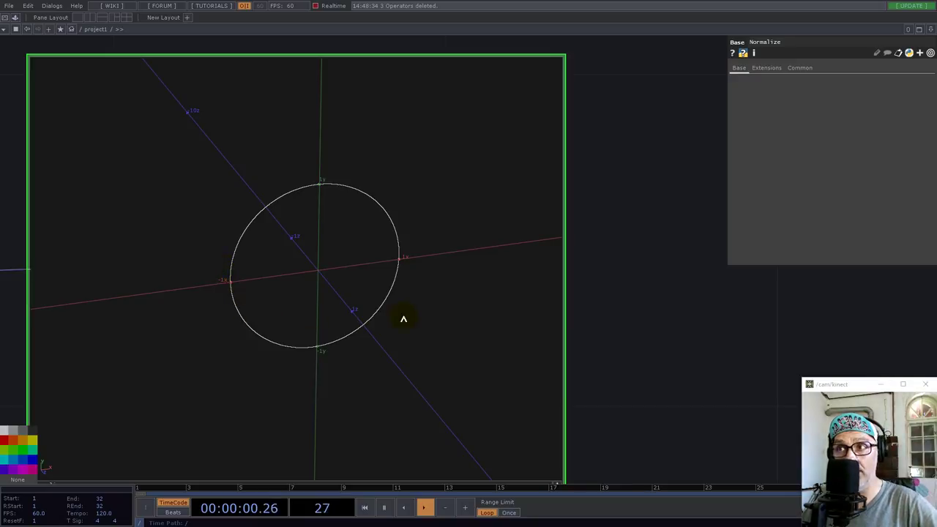
Return the Normalize component's viewer to image display and end its interactive viewing.
scroll(476, 311, "down", 2)
scroll(642, 305, "down", 6)
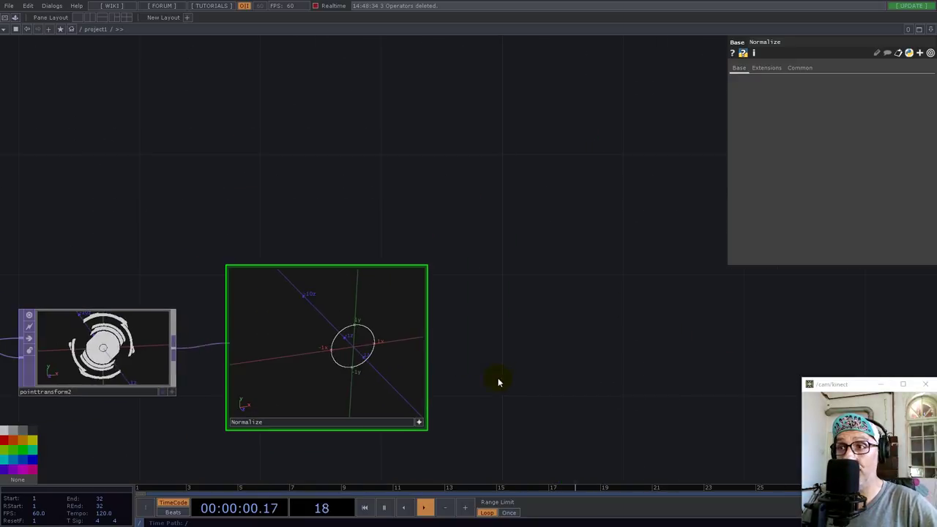
scroll(543, 351, "down", 3)
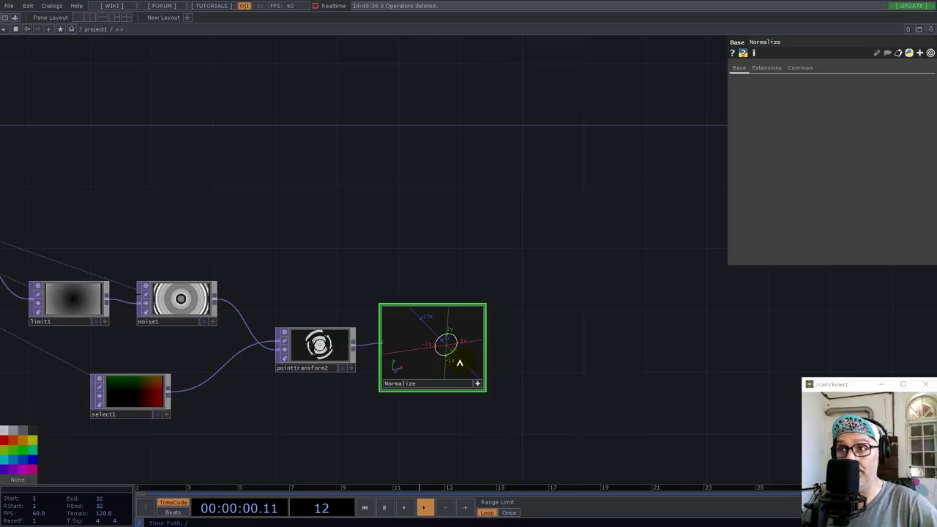
right_click(454, 361)
left_click(487, 462)
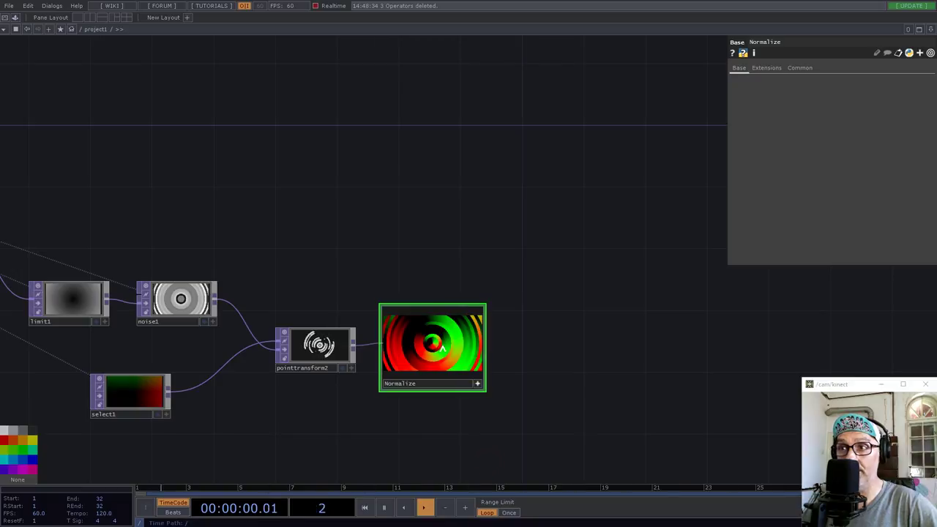
left_click(478, 381)
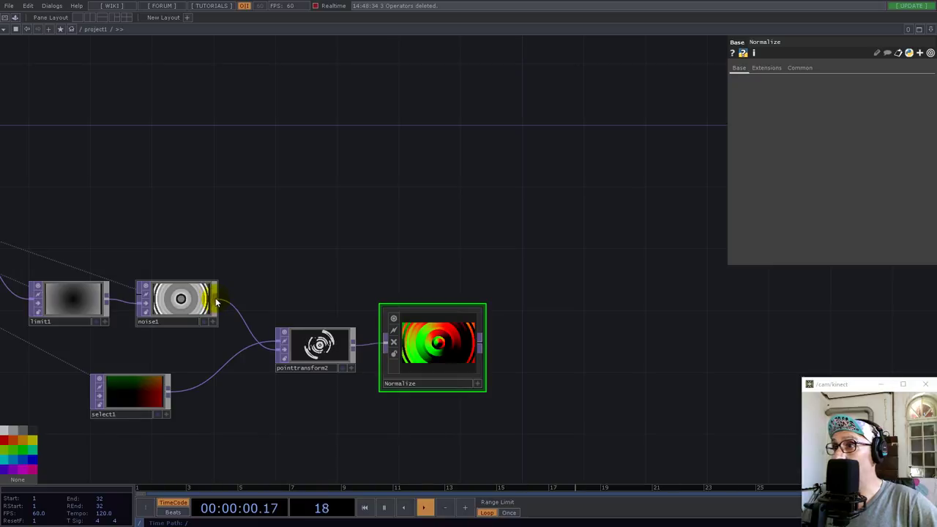
Branch a Multiply TOP from the Limit TOP, place it right of the Normalize component and connect Normalize to its second input.
right_click(108, 303)
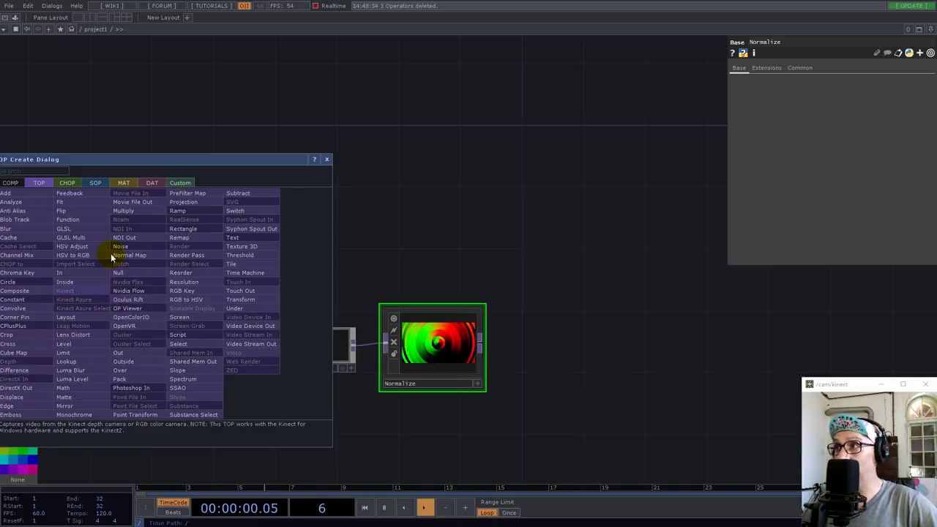
left_click(124, 211)
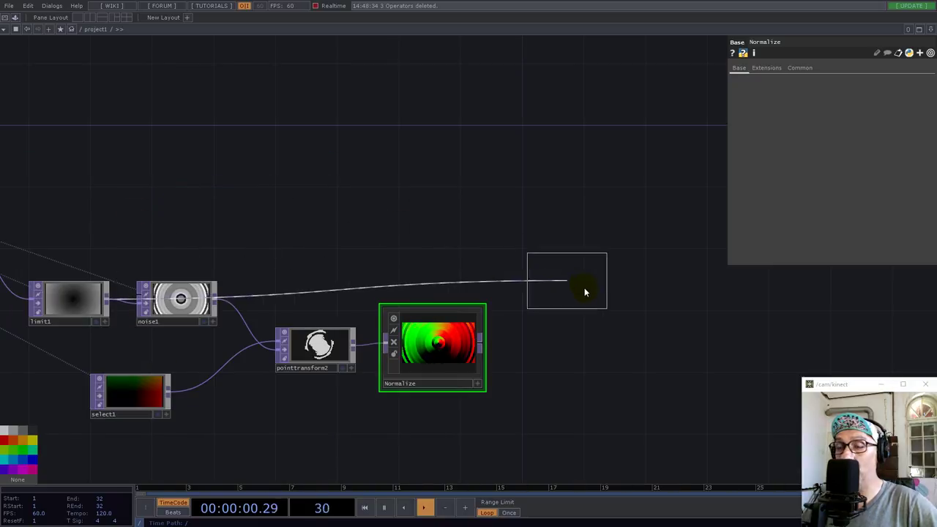
left_click(604, 315)
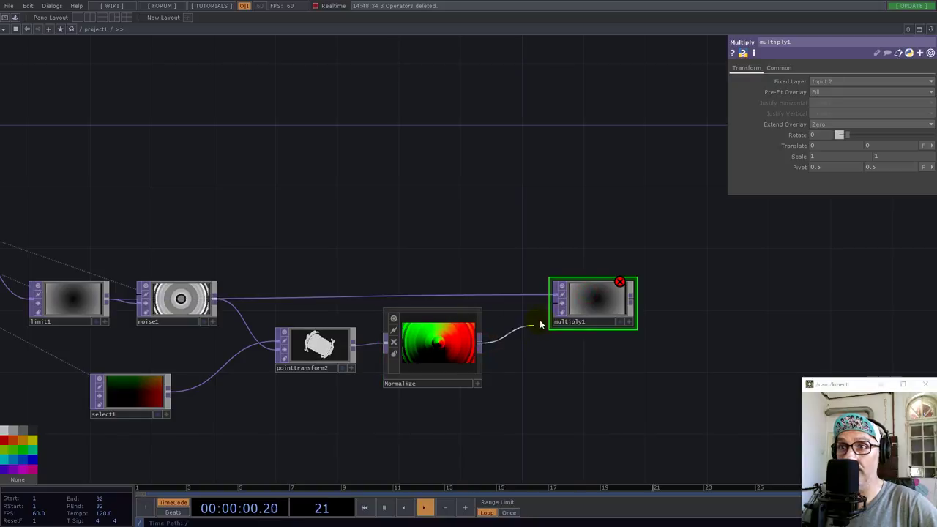
left_click_drag(540, 325, 559, 310)
Show the Multiply TOP's pixels as points and inspect the concentric ring pattern.
scroll(619, 299, "up", 5)
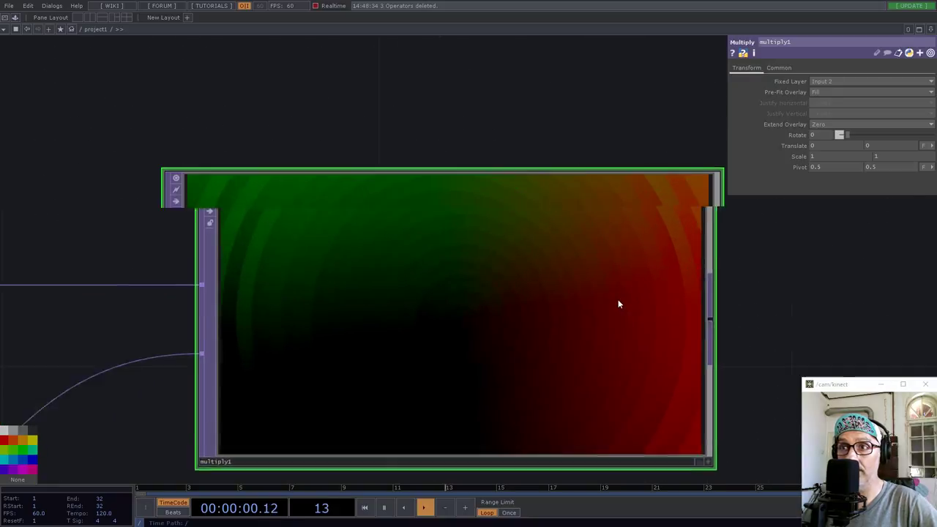
scroll(506, 254, "down", 3)
scroll(518, 266, "up", 4)
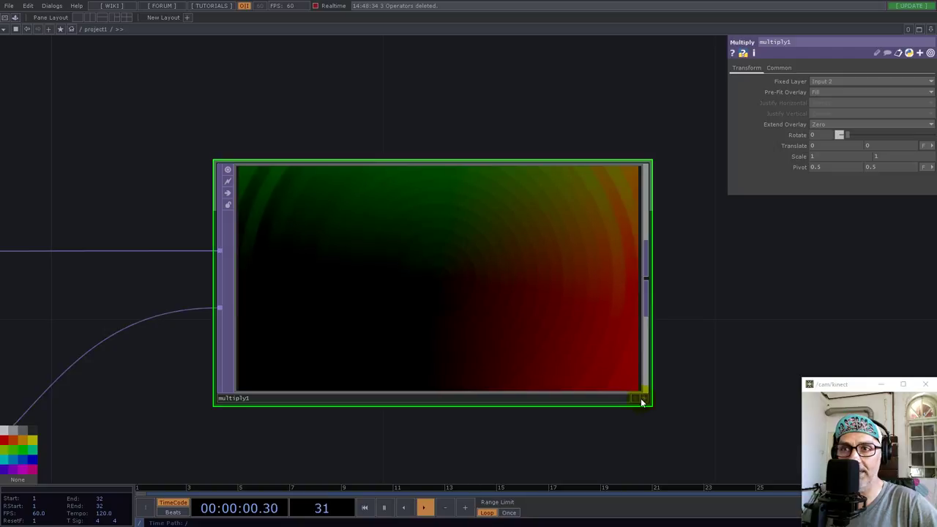
right_click(510, 290)
left_click(537, 357)
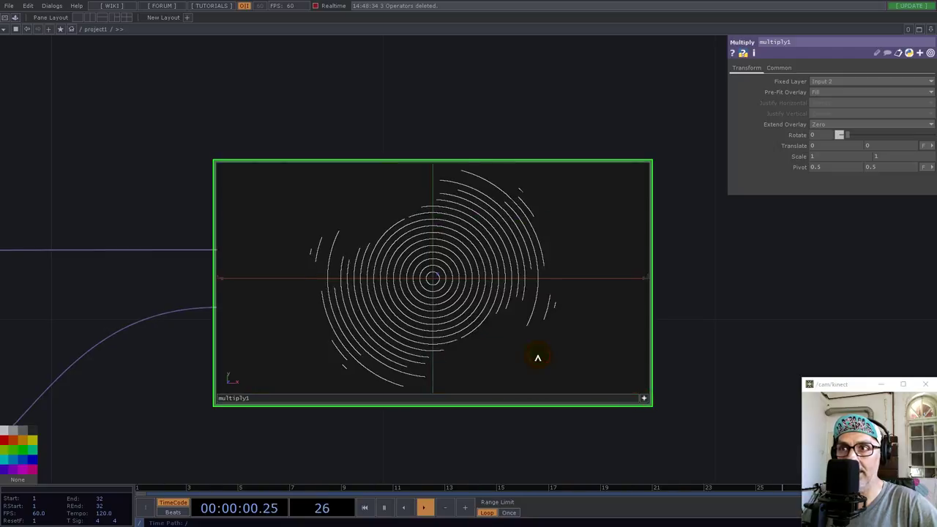
left_click_drag(739, 297, 804, 282)
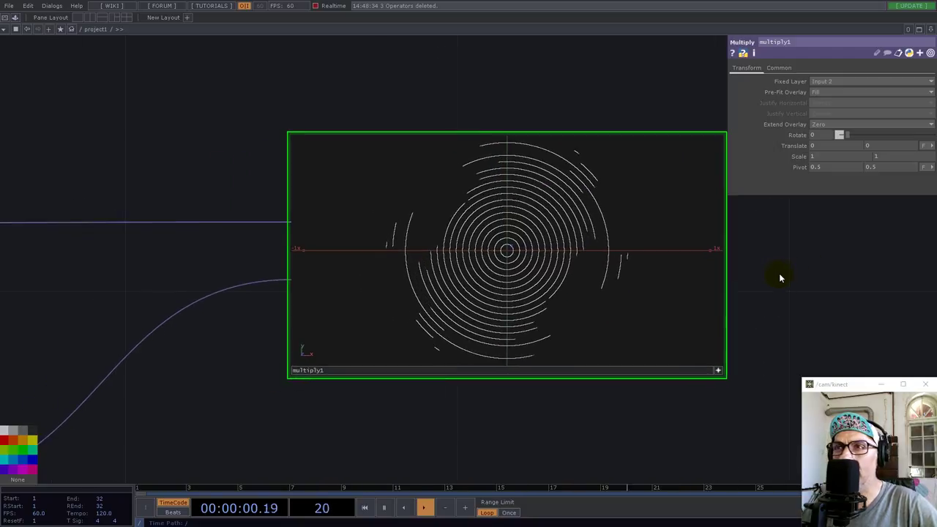
left_click_drag(475, 264, 594, 270)
Replace the Limit TOP with the Math TOP as the Multiply TOP's first input and check the sliced point image.
scroll(575, 432, "down", 5)
left_click_drag(402, 344, 523, 201)
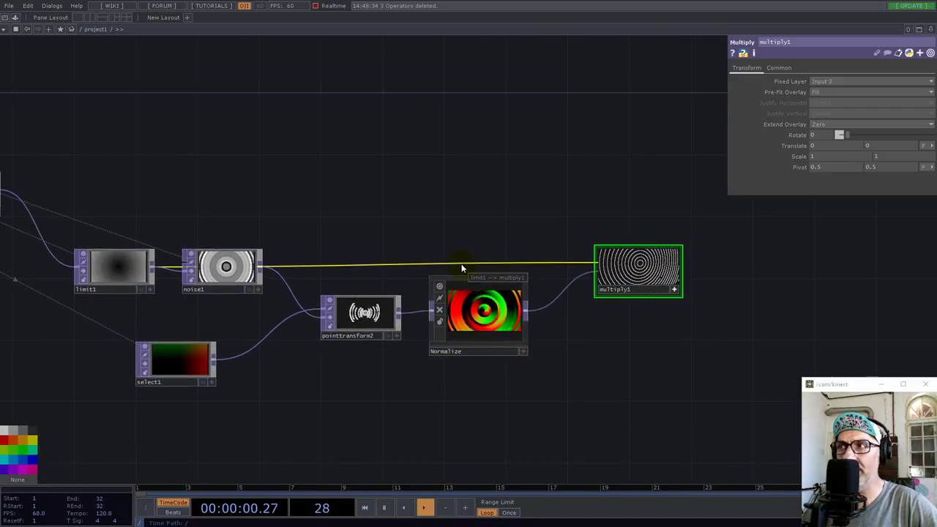
left_click_drag(410, 180, 606, 223)
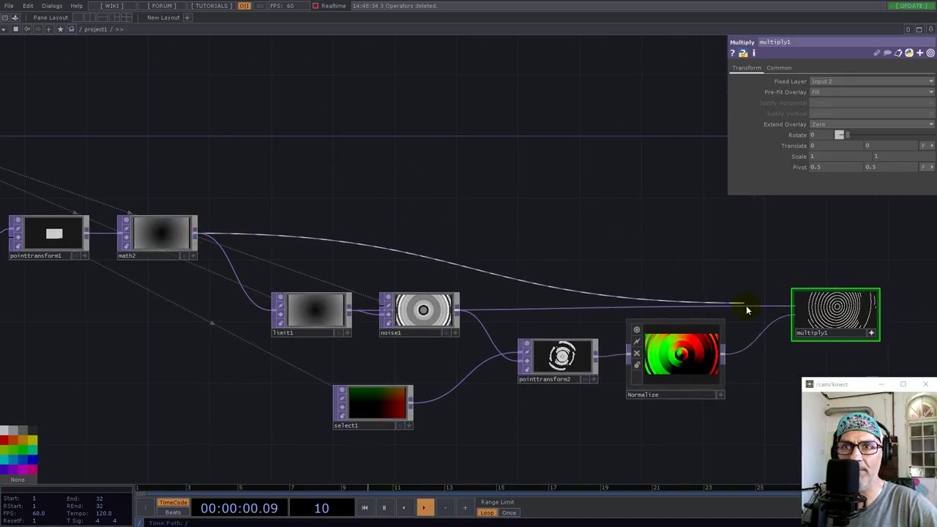
left_click(792, 311)
scroll(398, 183, "up", 6)
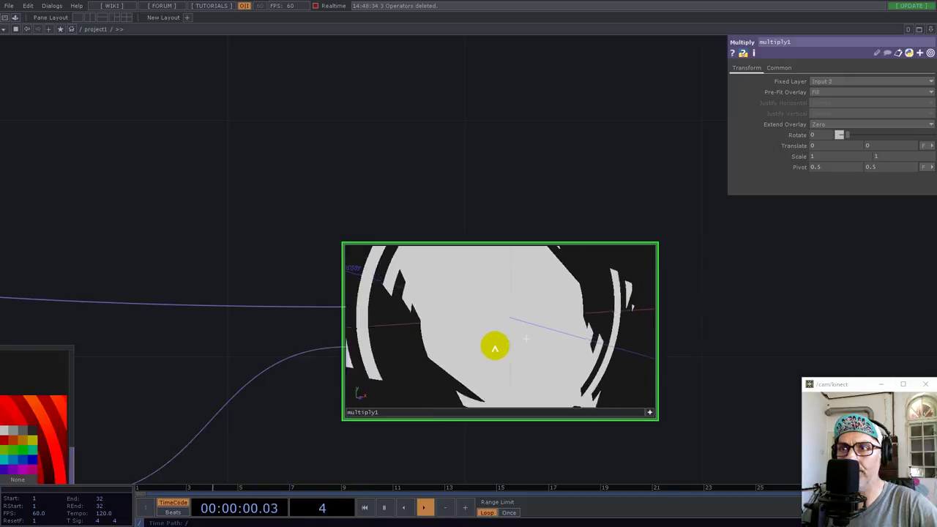
left_click_drag(523, 427, 458, 435)
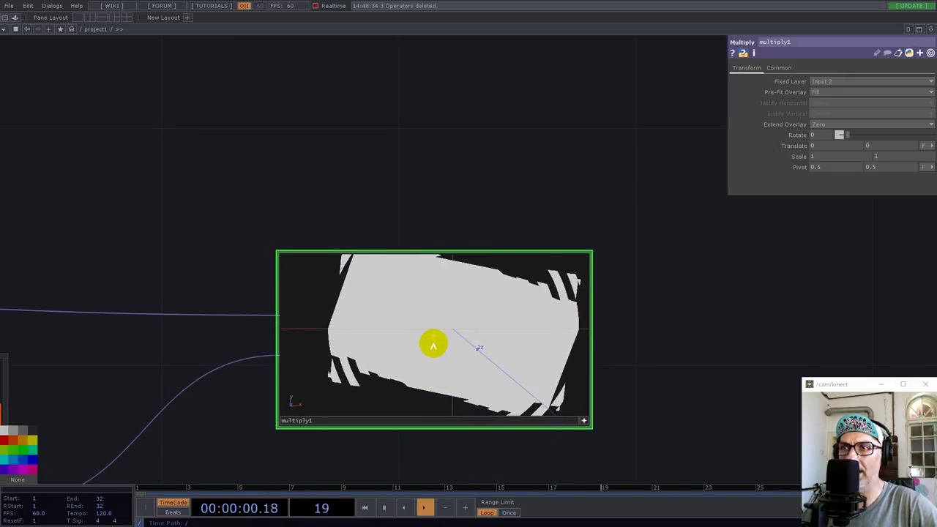
left_click_drag(699, 320, 695, 292)
Return the Multiply TOP's viewer to image display and move the operator up, above and to the right of the Normalize component.
right_click(455, 314)
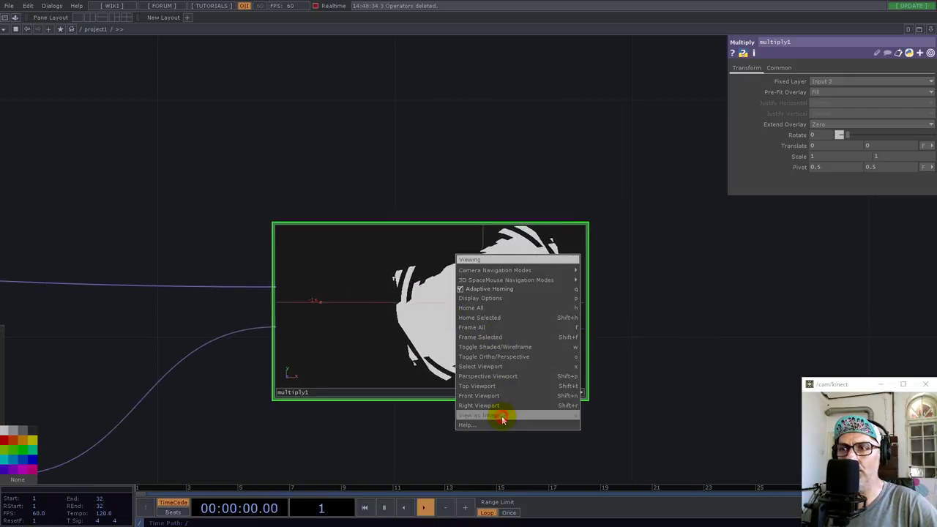
left_click(502, 415)
scroll(477, 402, "down", 6)
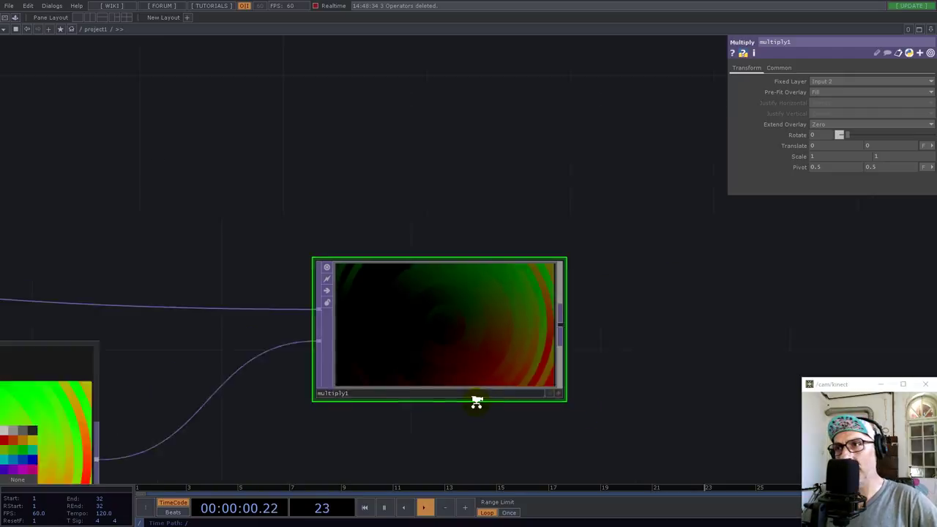
left_click_drag(470, 376, 505, 294)
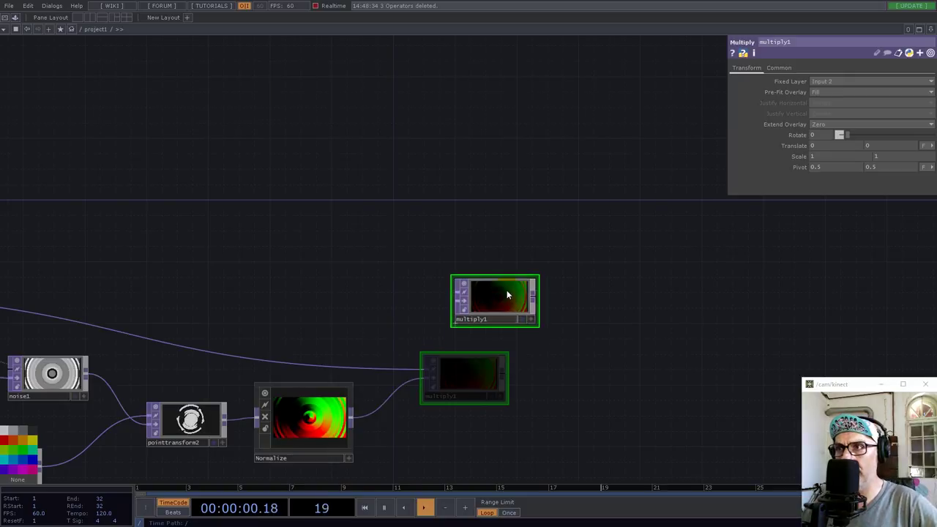
Split the network editor into side-by-side panes and place a Select TOP in the empty area above the Limit and Noise operators.
scroll(505, 377, "down", 4)
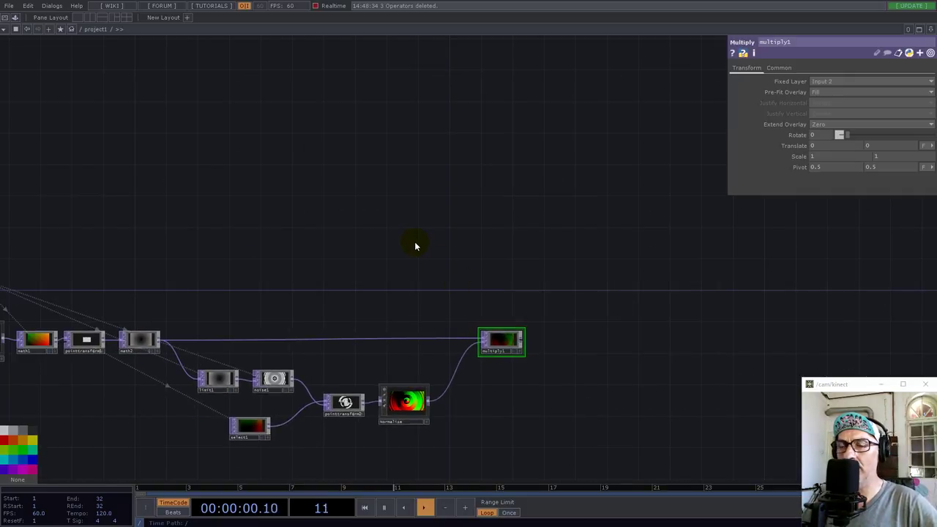
left_click(931, 31)
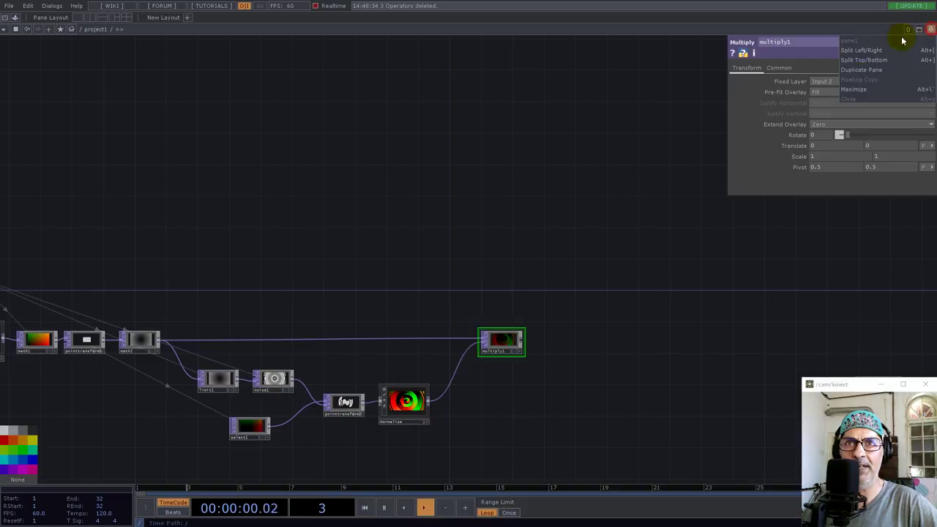
left_click(860, 51)
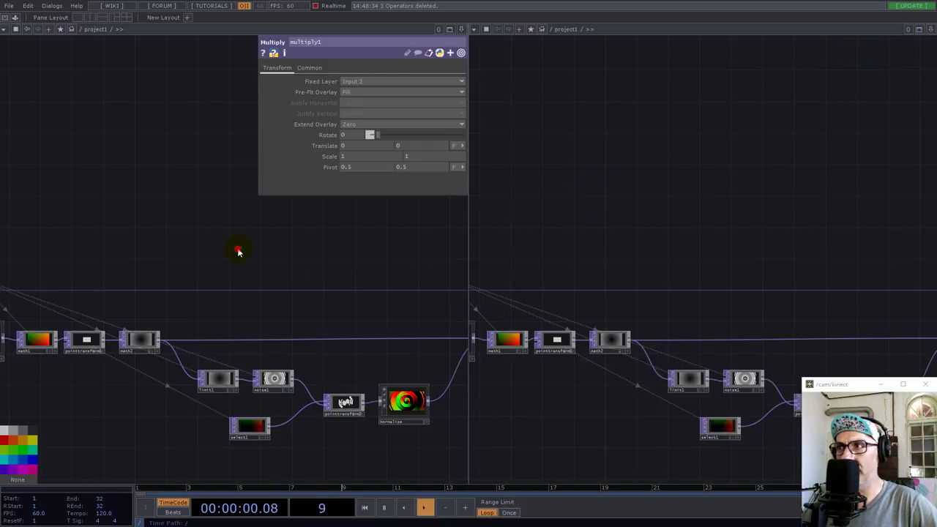
double_click(238, 250)
type("se")
left_click(256, 293)
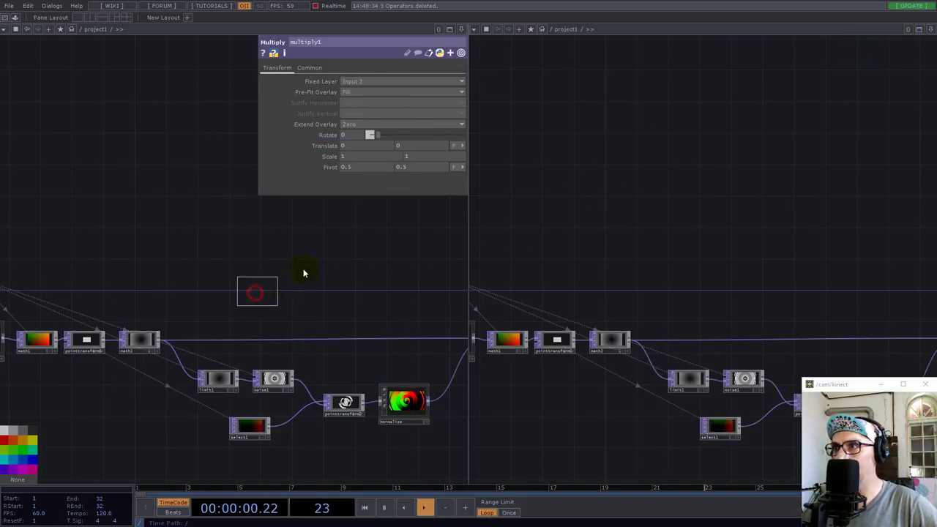
left_click(303, 270)
Browse to /cam in the second pane, set the Select TOP's source to kinect1 from there, and close that pane.
scroll(583, 239, "down", 6)
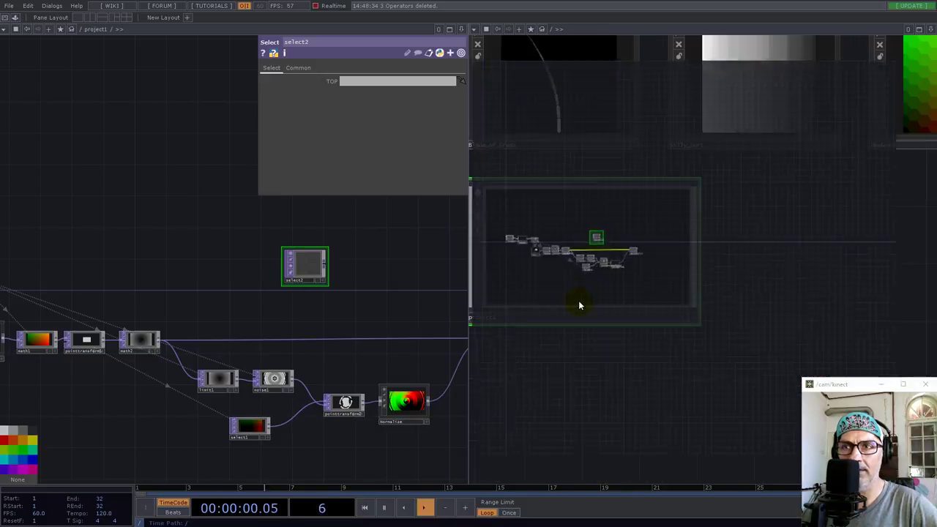
scroll(598, 337, "up", 6)
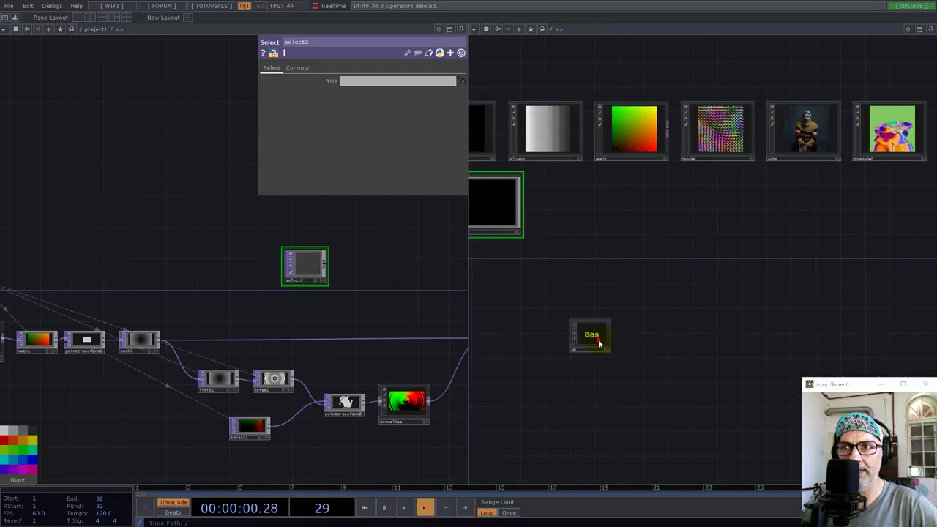
left_click_drag(513, 255, 307, 270)
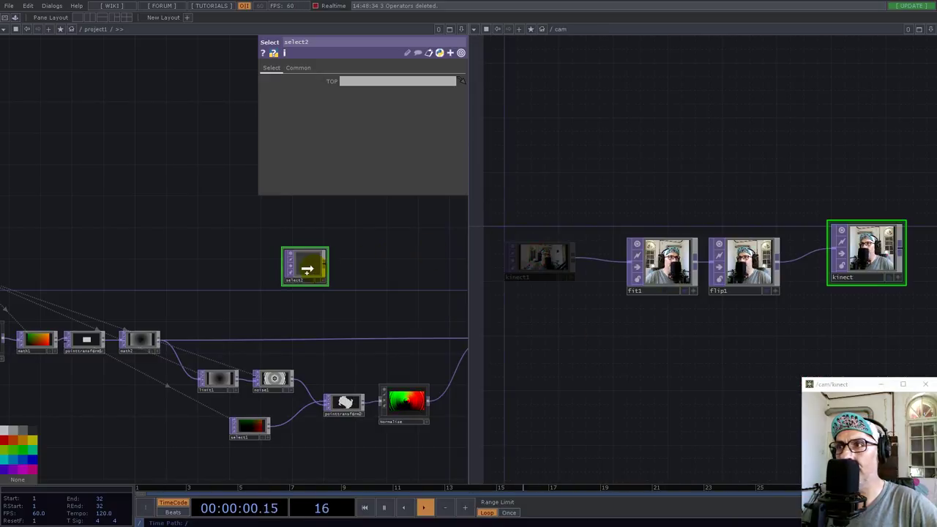
left_click_drag(371, 81, 373, 82)
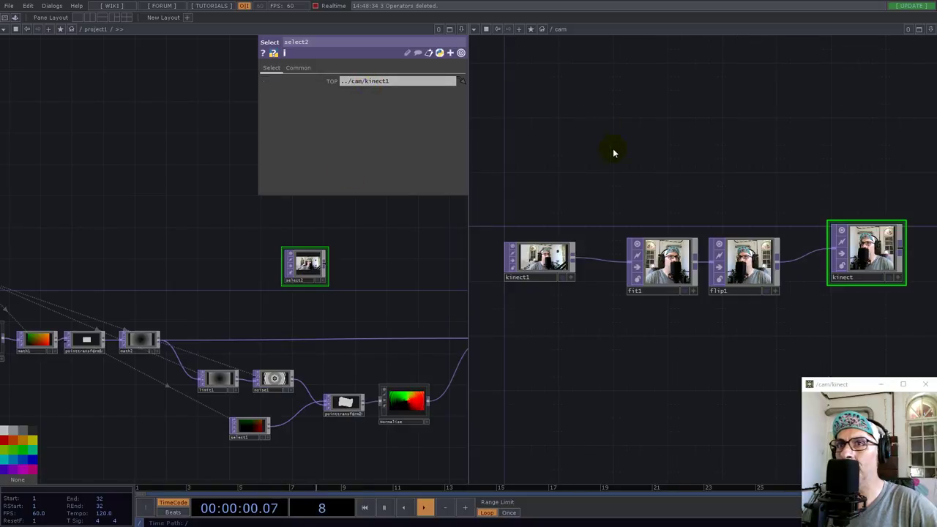
left_click(931, 31)
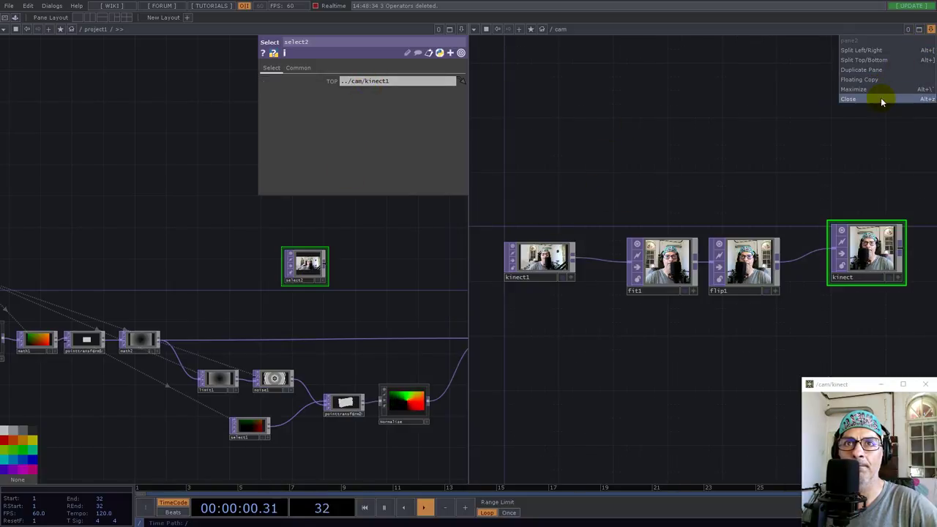
left_click(881, 95)
Add a Fit TOP to the output of the camera Select TOP and place it beside it.
scroll(349, 215, "up", 2)
left_click_drag(326, 261, 339, 222)
scroll(303, 282, "up", 3)
right_click(393, 246)
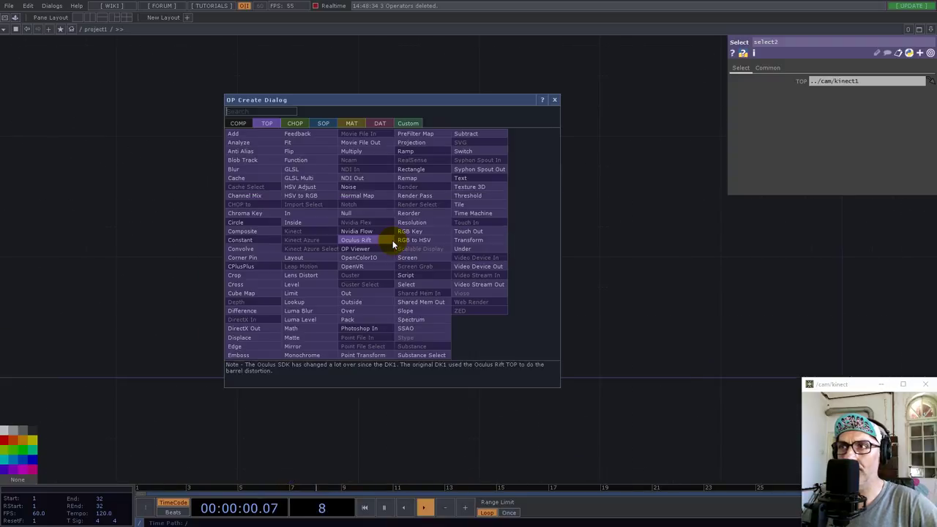
type("f")
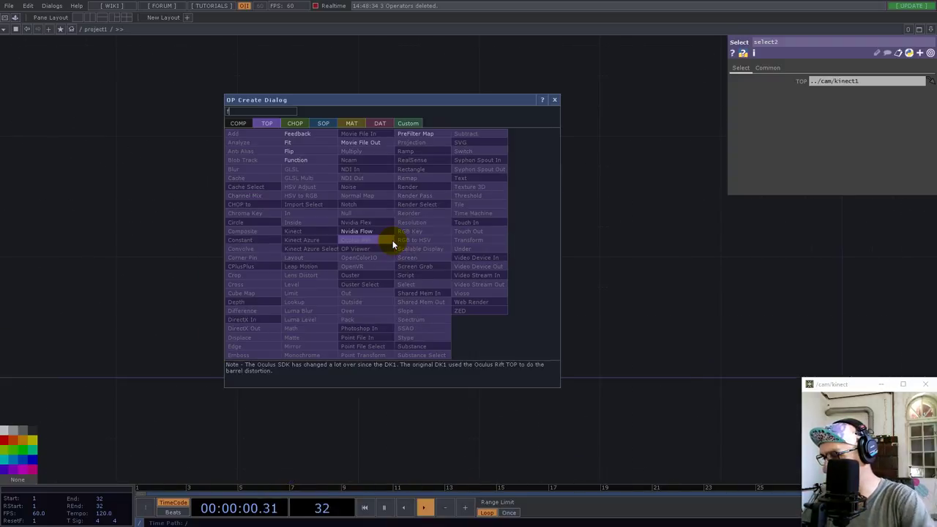
type("i")
left_click(293, 142)
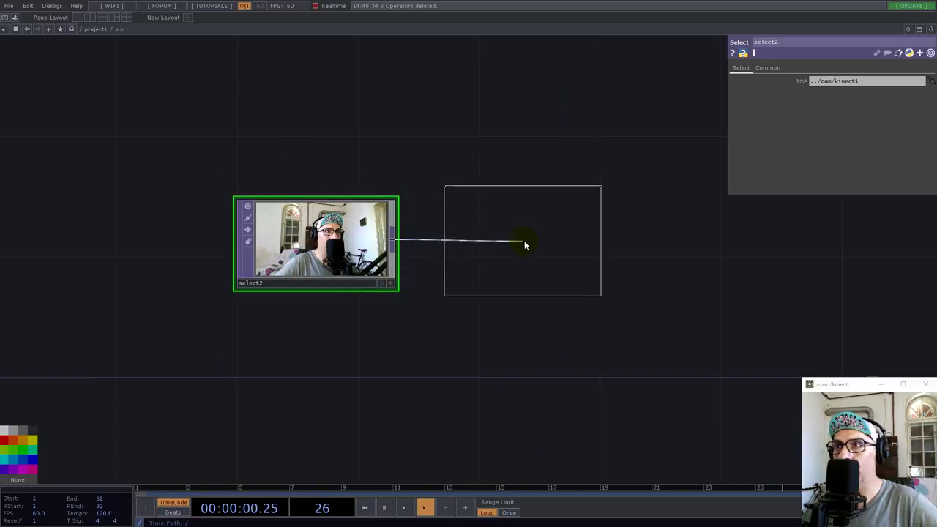
left_click(525, 248)
Set the Fit TOP's resolution width and height as CHOP references to null1's resx and resy channels.
scroll(601, 300, "down", 5)
scroll(438, 280, "up", 6)
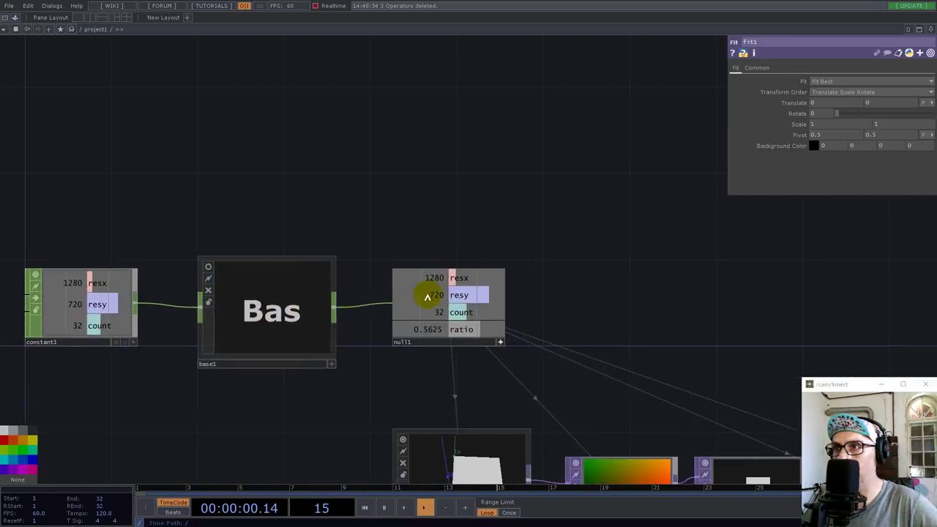
left_click_drag(437, 280, 759, 67)
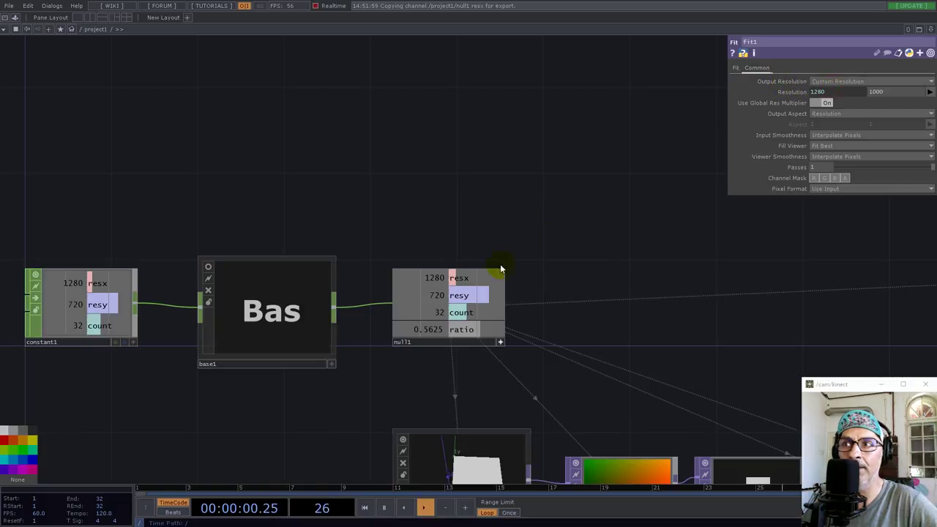
left_click_drag(459, 295, 855, 118)
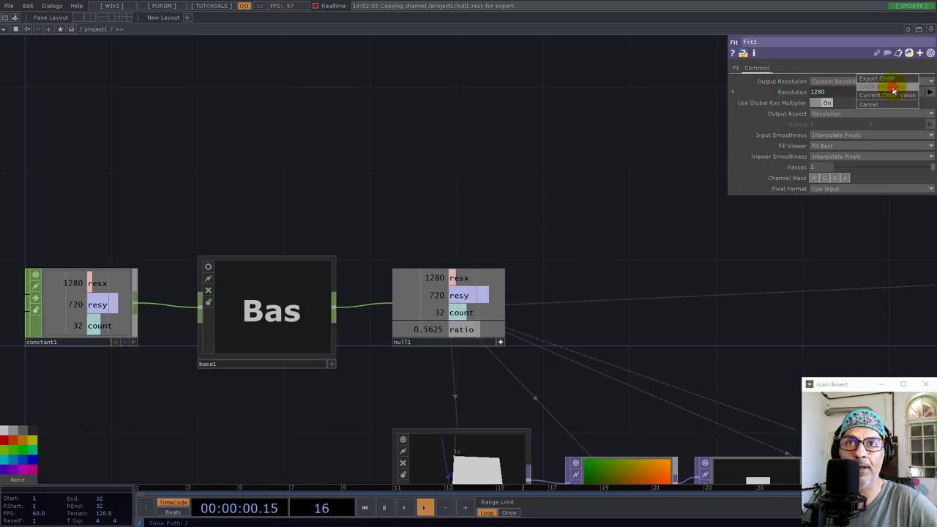
left_click_drag(607, 275, 90, 249)
scroll(536, 272, "down", 3)
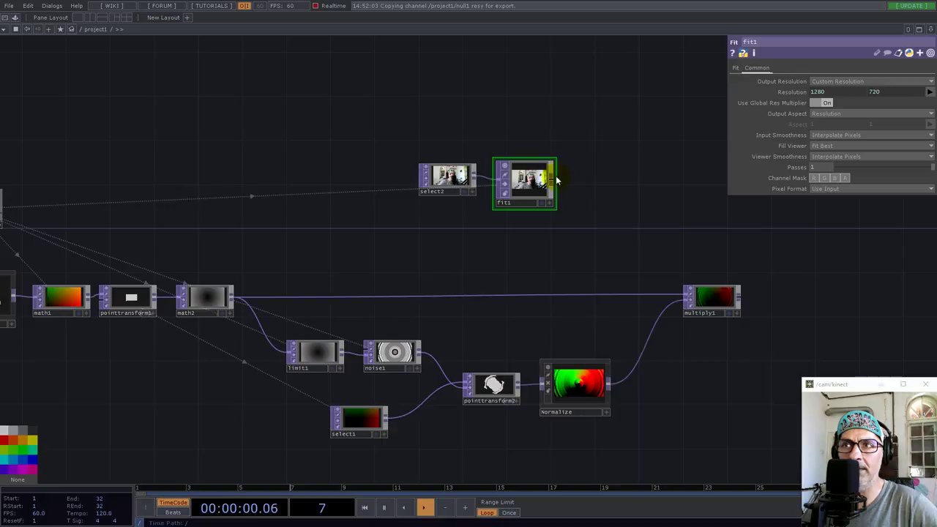
Set the Fit TOP's fit mode to Fit Outside and return to its common resolution settings.
left_click(741, 69)
left_click(831, 81)
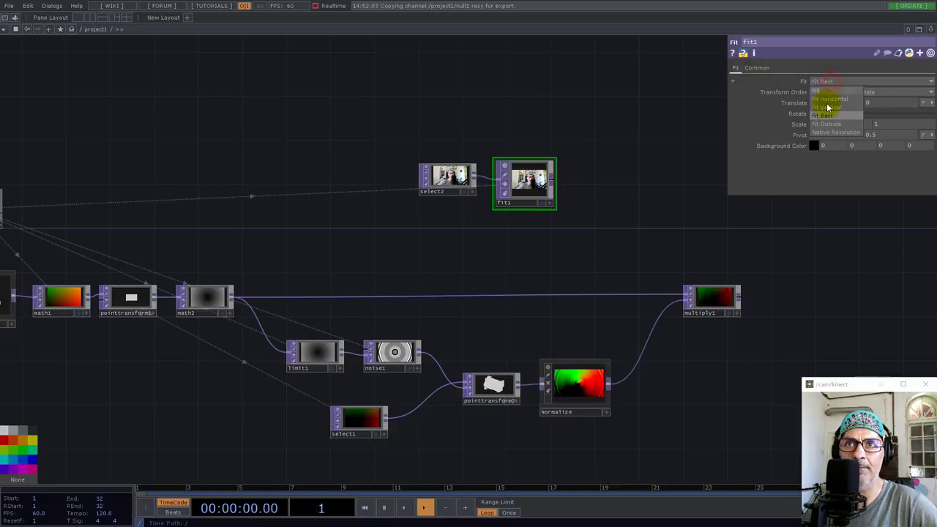
left_click(830, 125)
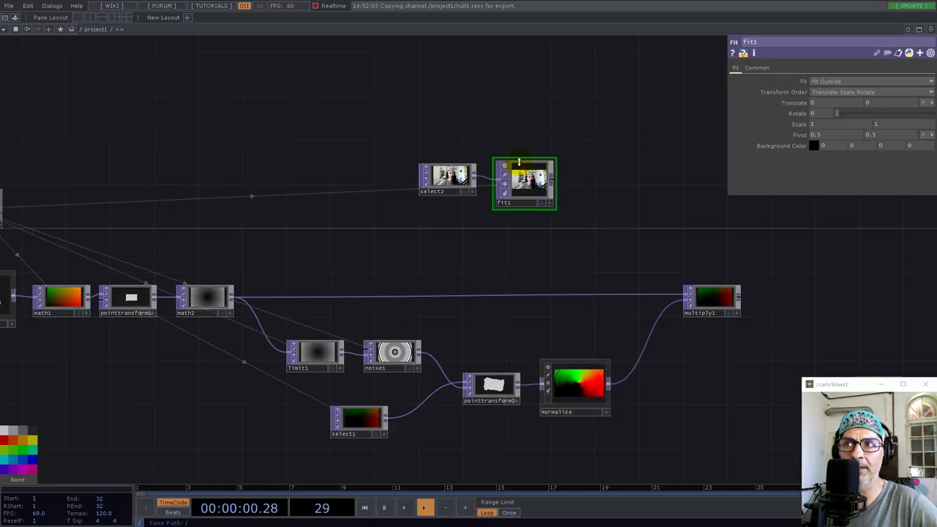
left_click(829, 82)
left_click(756, 67)
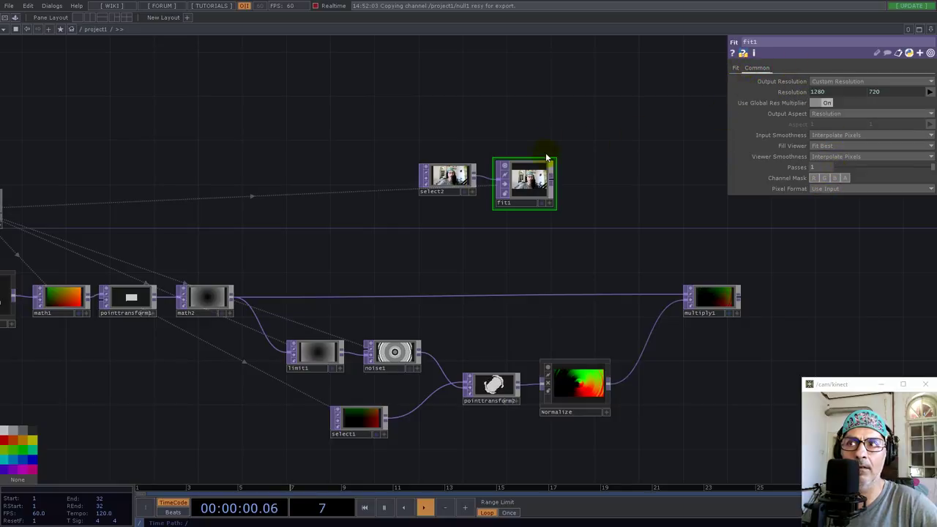
Resize the Fit TOP's node to match its widescreen image and align it with the camera Select TOP, leaving more space between them.
scroll(545, 157, "up", 5)
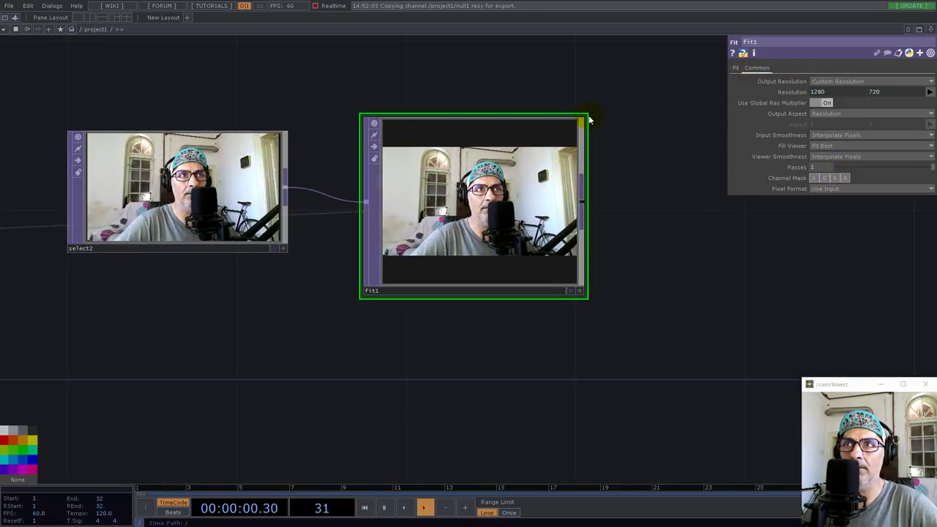
left_click_drag(587, 119, 581, 118)
left_click_drag(491, 240, 618, 199)
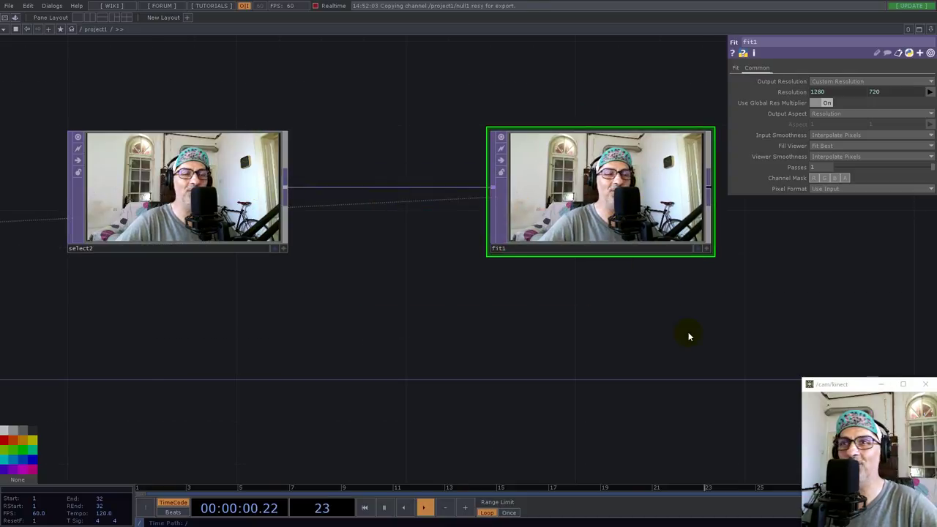
scroll(382, 282, "down", 5)
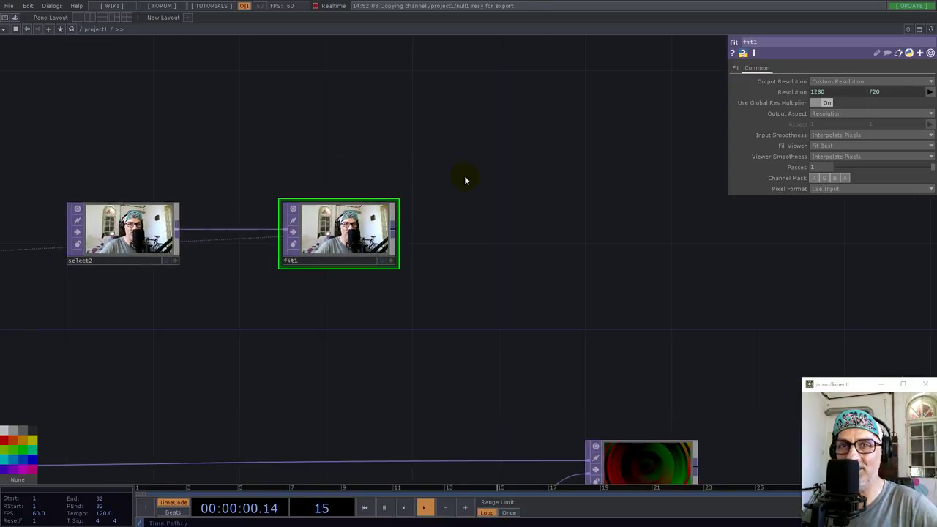
scroll(354, 236, "up", 5)
scroll(330, 296, "down", 4)
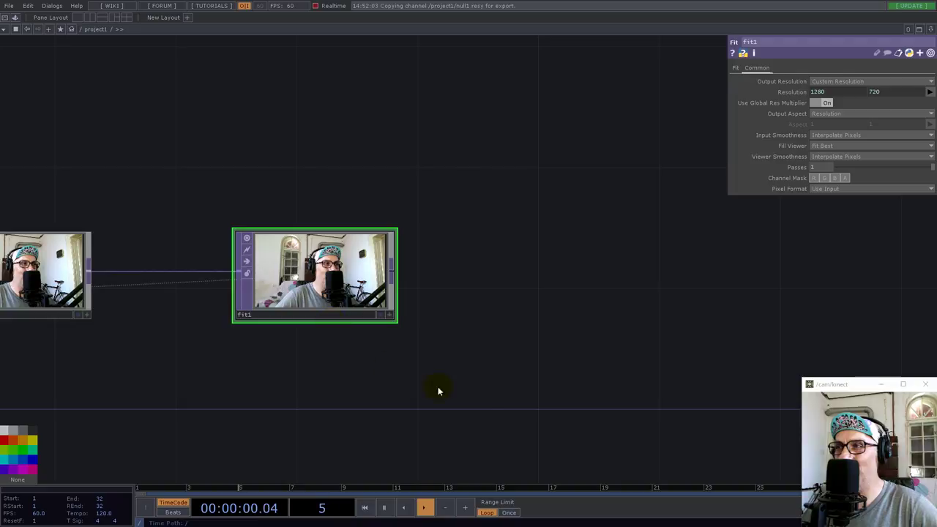
Move the Fit TOP just above the Multiply TOP and place the camera Select TOP above and to the left of it.
left_click_drag(477, 396, 457, 277)
scroll(488, 310, "down", 3)
left_click_drag(561, 352, 569, 254)
scroll(527, 247, "down", 3)
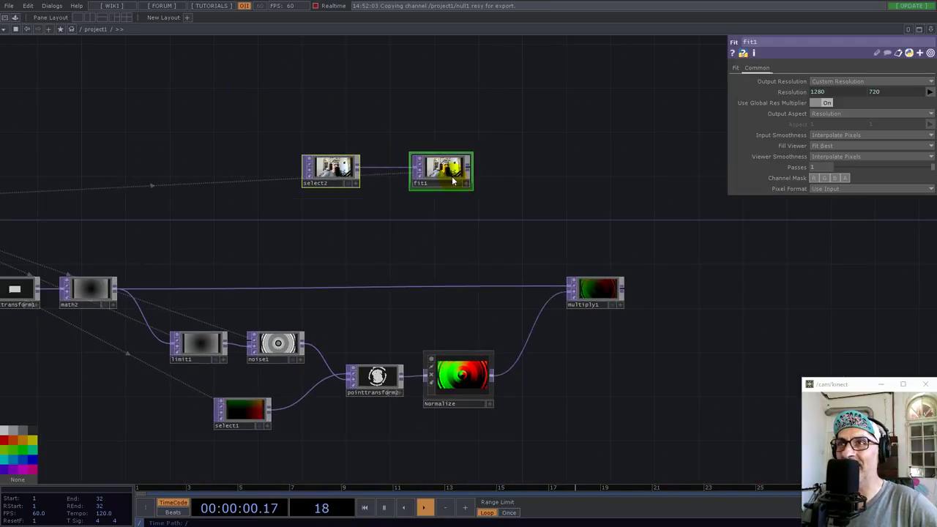
left_click_drag(452, 180, 594, 244)
left_click(472, 235)
left_click_drag(472, 234, 486, 214)
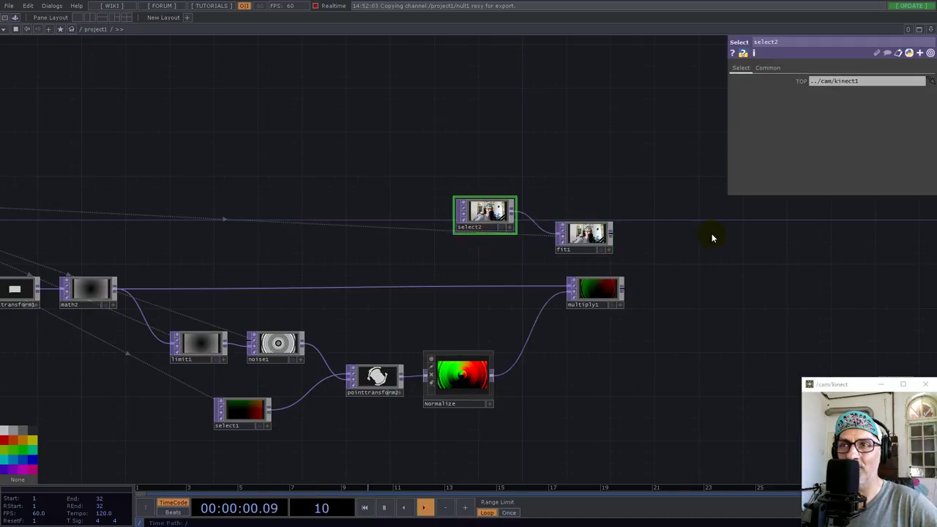
Add a Null TOP to the Fit TOP's output and place it far to the right.
left_click_drag(712, 238, 541, 214)
scroll(439, 213, "up", 2)
right_click(422, 203)
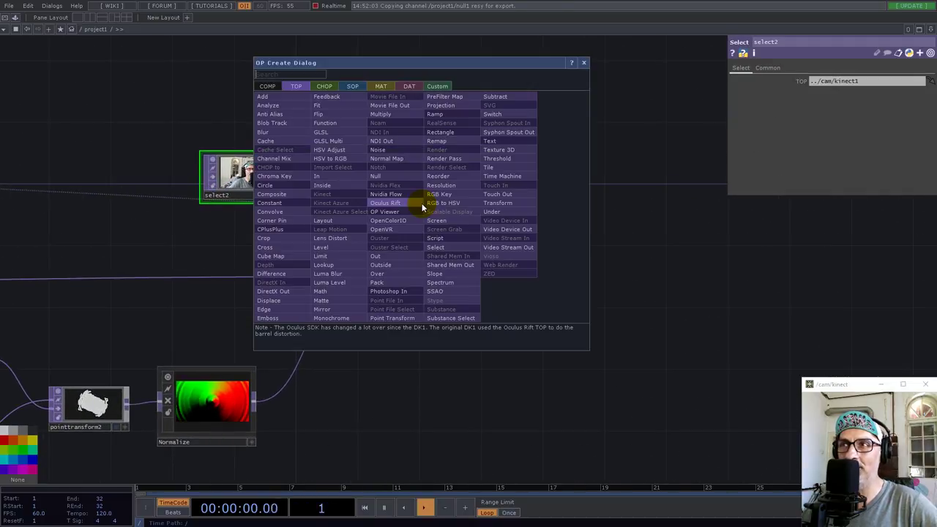
left_click(383, 184)
left_click(721, 265)
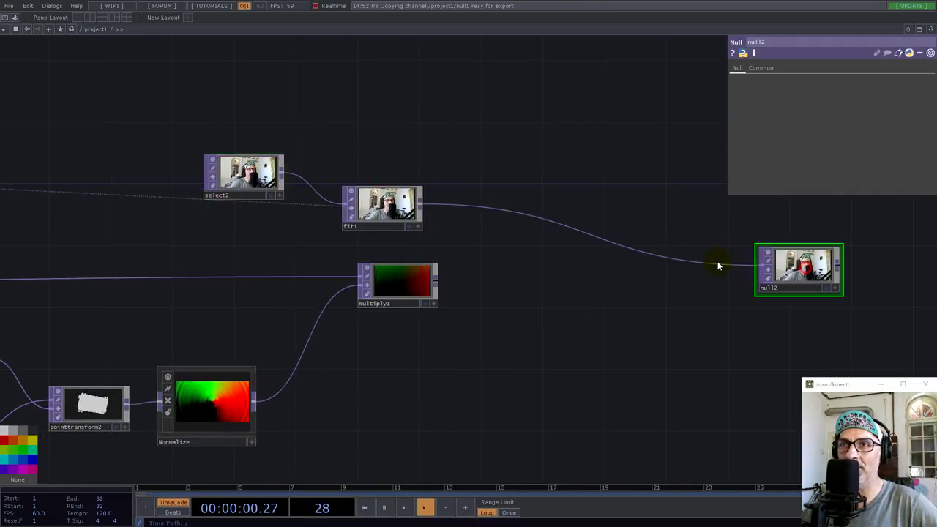
Insert a Remap TOP into the wire between the Fit TOP and the Null TOP.
right_click(501, 207)
left_click(524, 199)
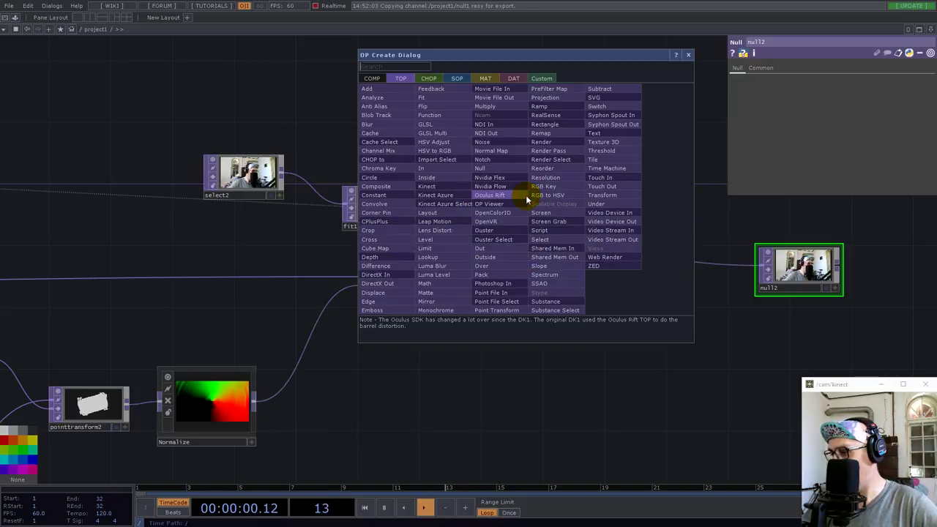
type("re")
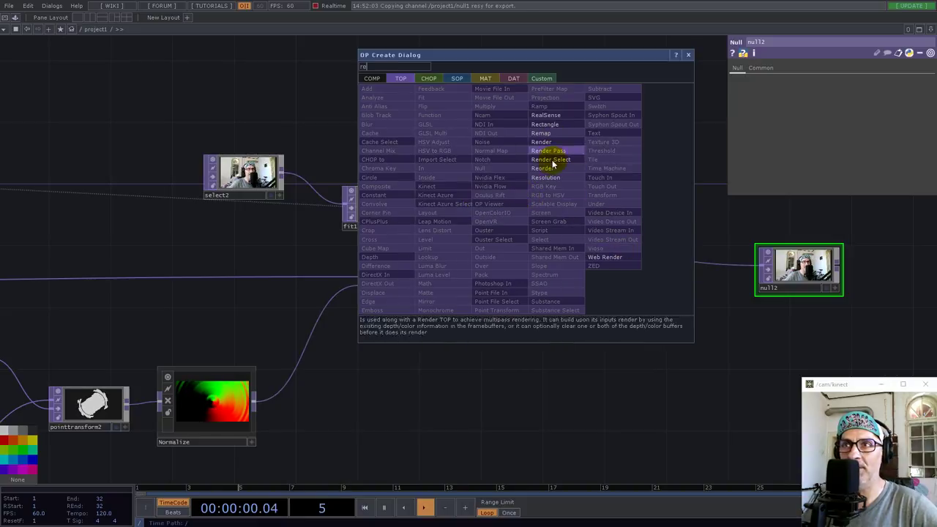
left_click(546, 132)
left_click(598, 265)
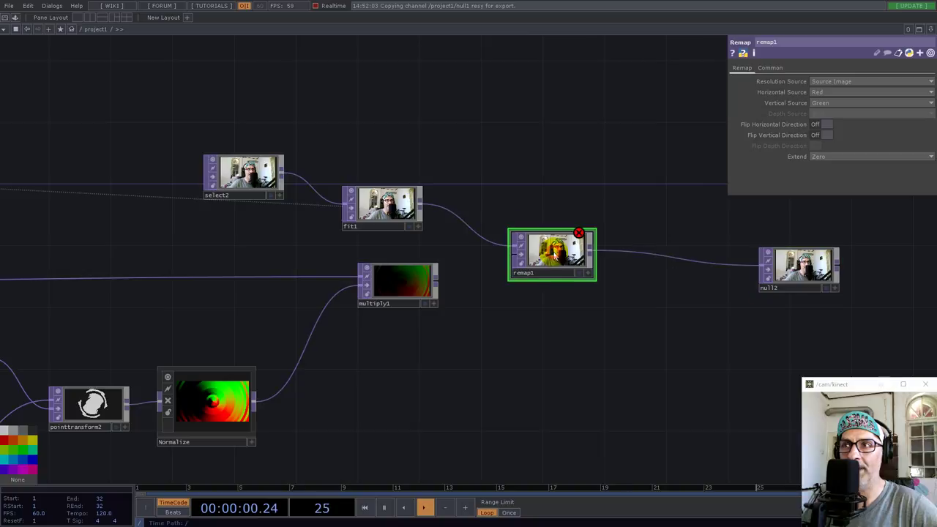
Display the Null TOP in the network background and try the Multiply TOP as the Remap TOP's second input.
left_click(719, 308)
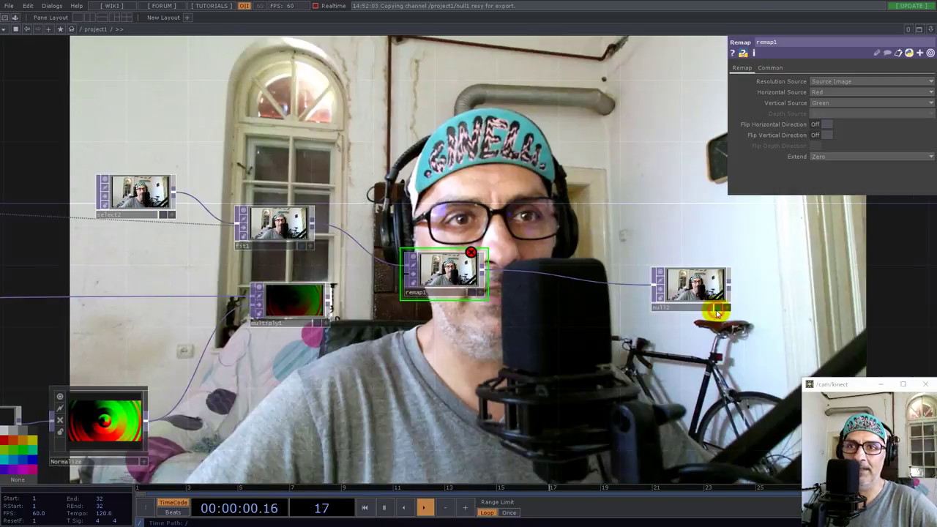
left_click_drag(327, 301, 405, 282)
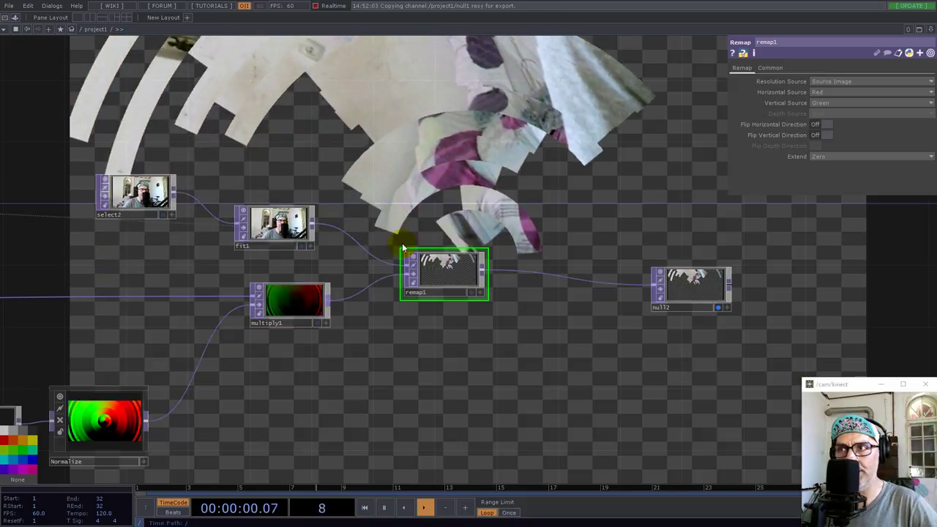
Disconnect the Multiply TOP from the Remap TOP and turn off the Null TOP's background display.
right_click(364, 293)
left_click(379, 318)
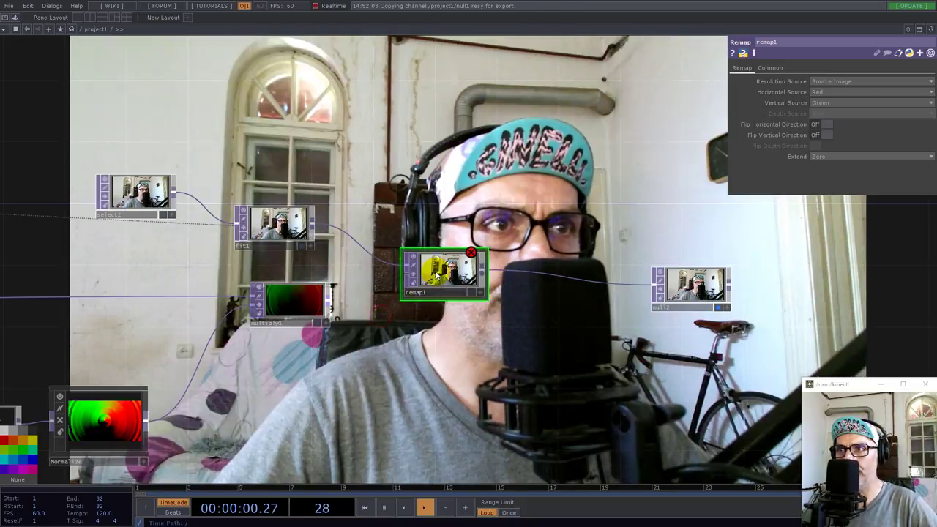
left_click(295, 308)
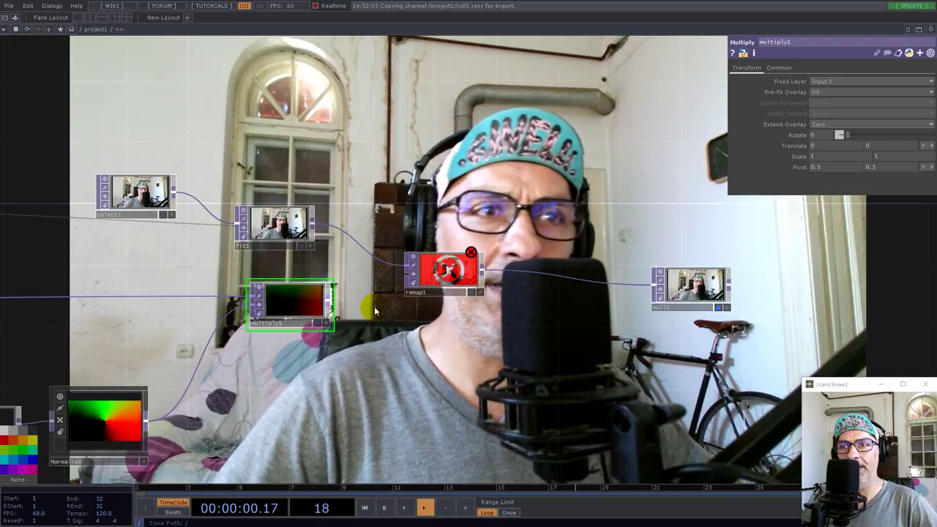
left_click(719, 309)
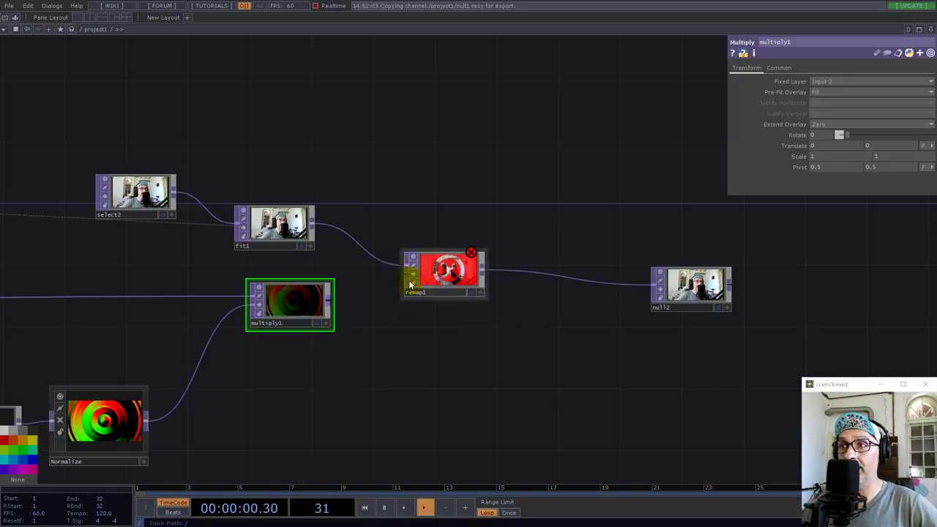
Show the Multiply TOP's output as points in its viewer and examine the rotated point layout.
scroll(293, 279, "up", 5)
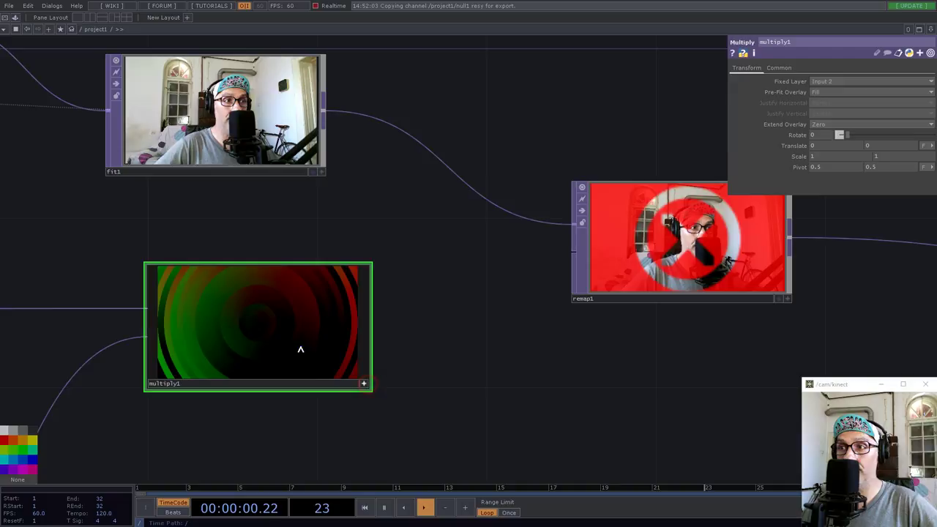
right_click(300, 349)
left_click(335, 418)
left_click_drag(263, 435, 279, 447)
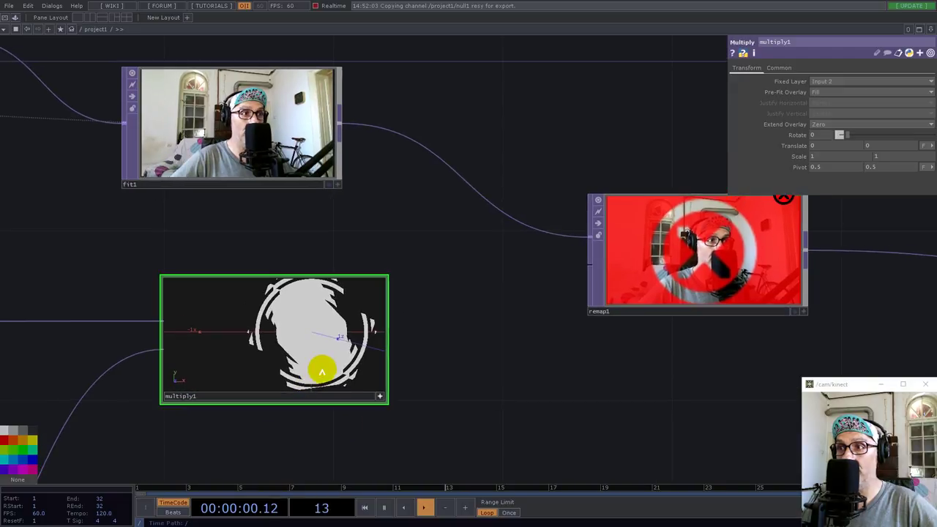
left_click_drag(321, 372, 358, 331)
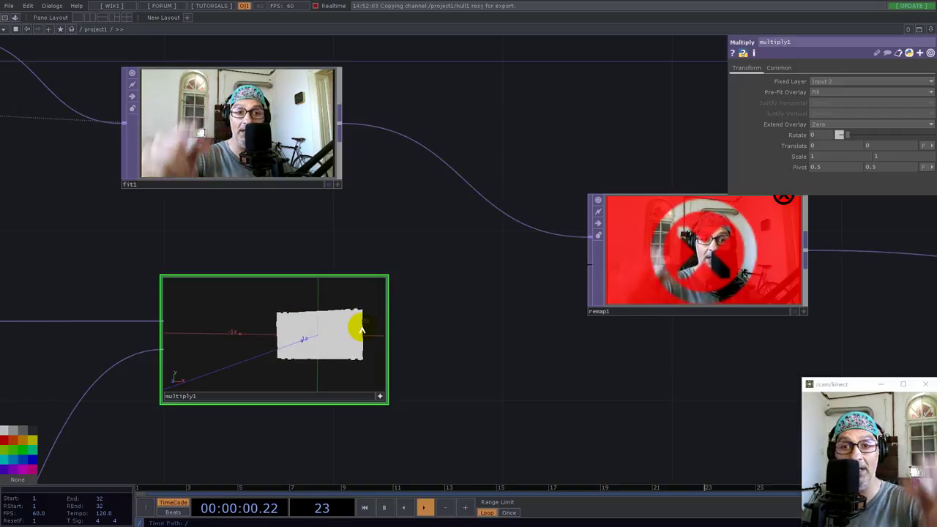
left_click_drag(483, 355, 344, 372)
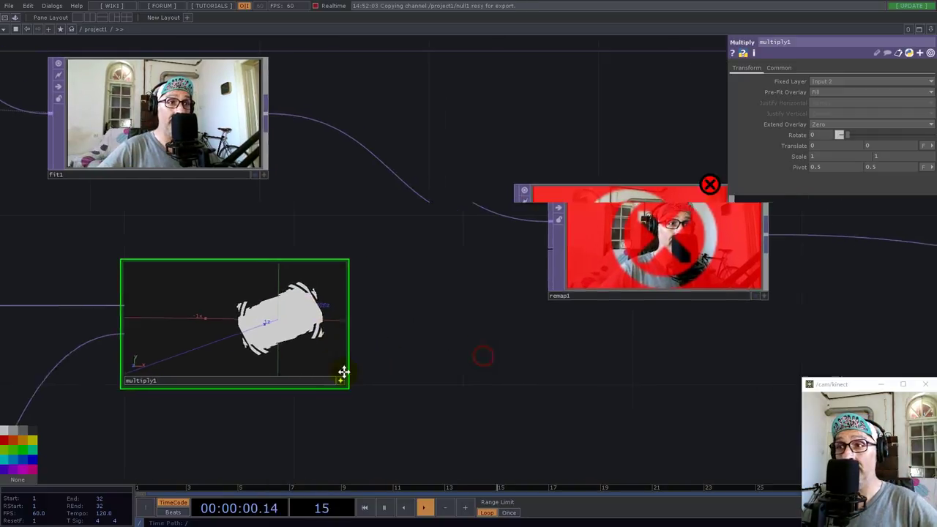
Move the Fit TOP and the Null TOP up to line up with the camera image branch.
scroll(344, 372, "down", 5)
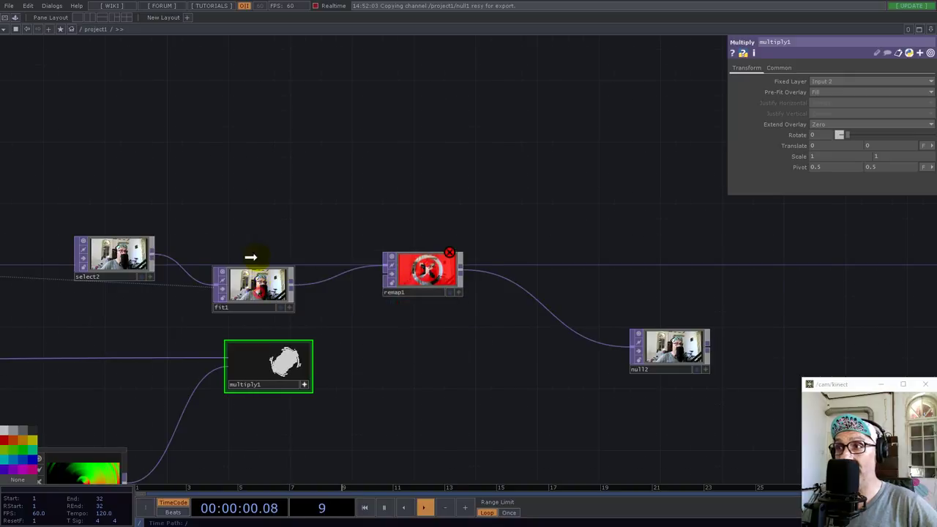
left_click_drag(257, 287, 255, 256)
left_click_drag(684, 344, 650, 282)
Add a Math TOP to the Multiply TOP's output and place it just after that node.
scroll(330, 379, "up", 6)
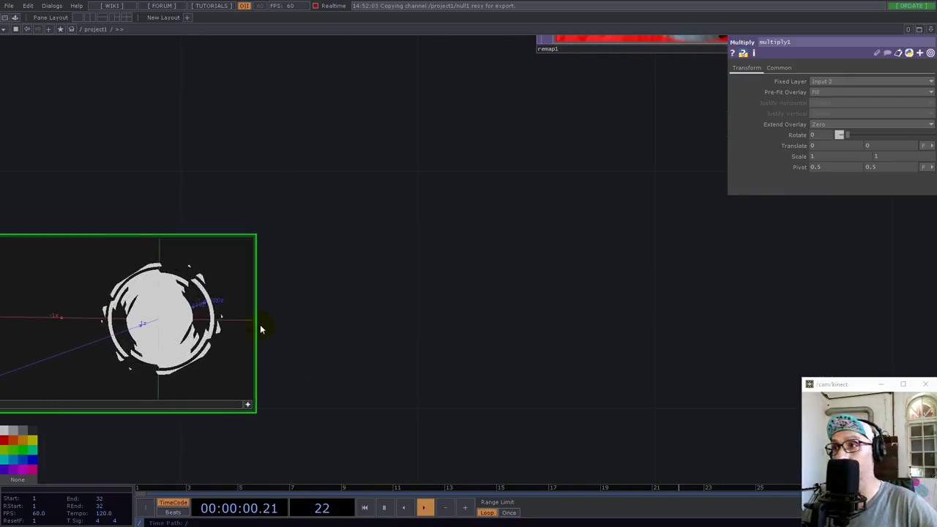
left_click(256, 322)
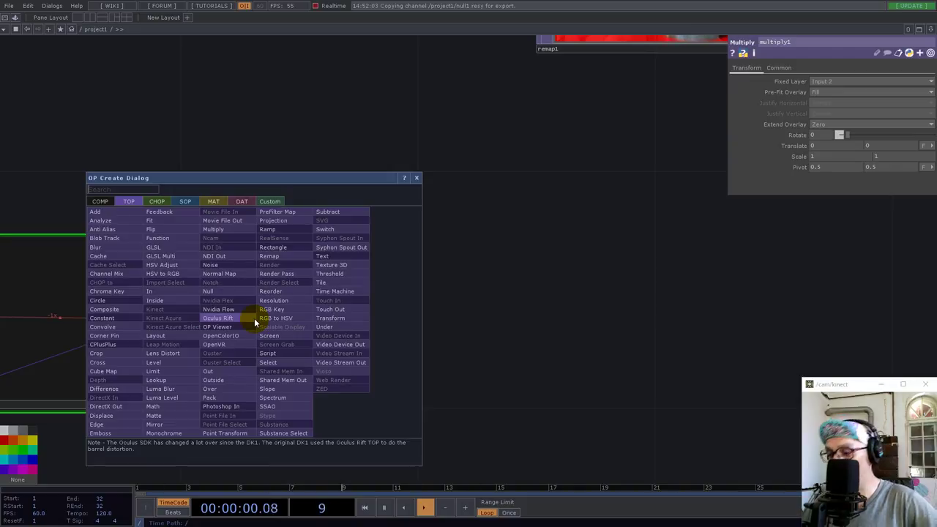
type("mat")
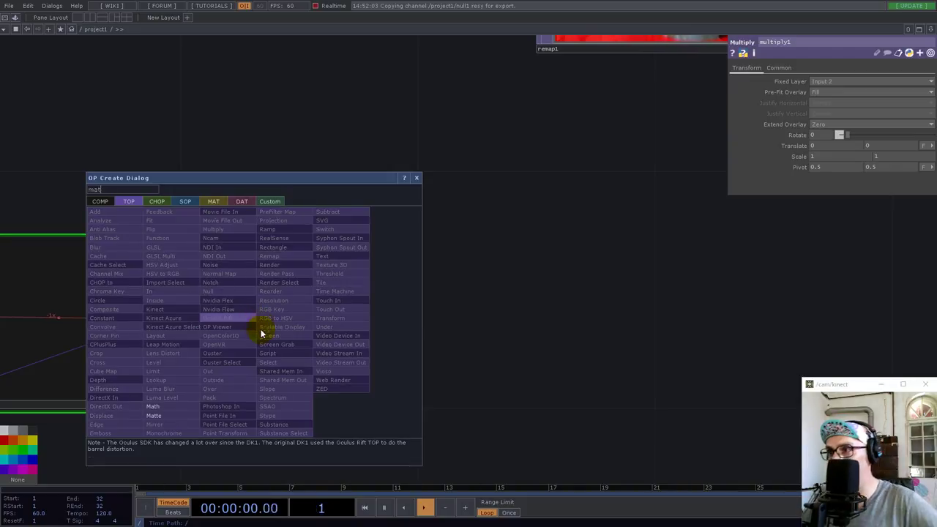
left_click(157, 407)
left_click(570, 380)
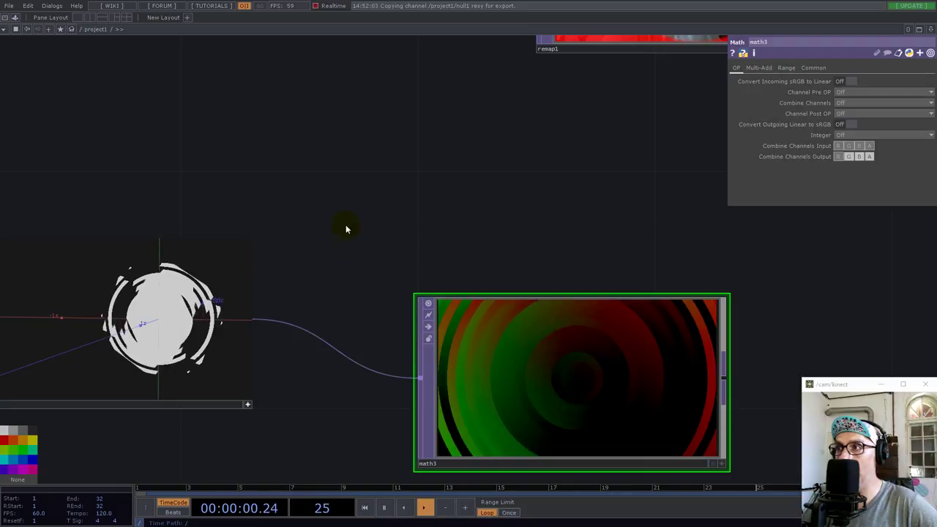
left_click_drag(347, 229, 391, 209)
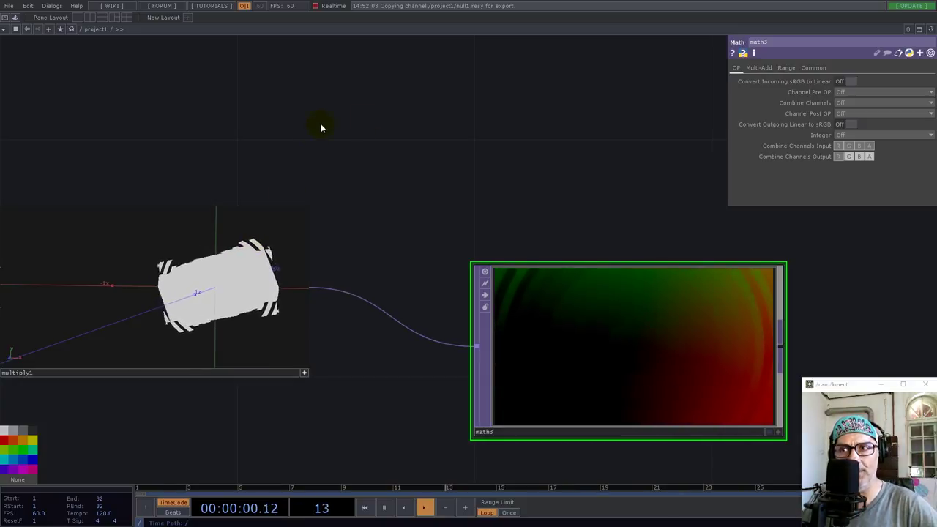
Set the new Math TOP's Pre-Add to 0.5, exclude green from its channel mask and colour the node red.
left_click(759, 67)
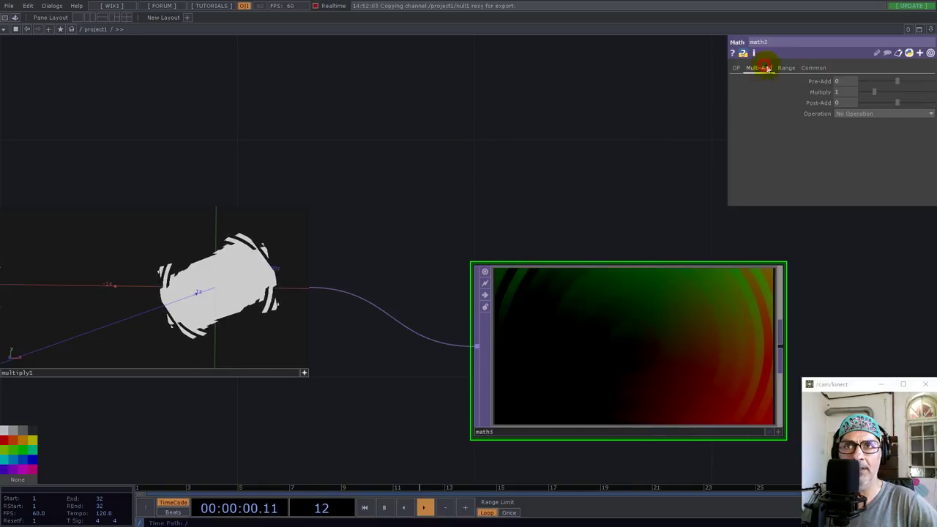
left_click(843, 81)
type("0.")
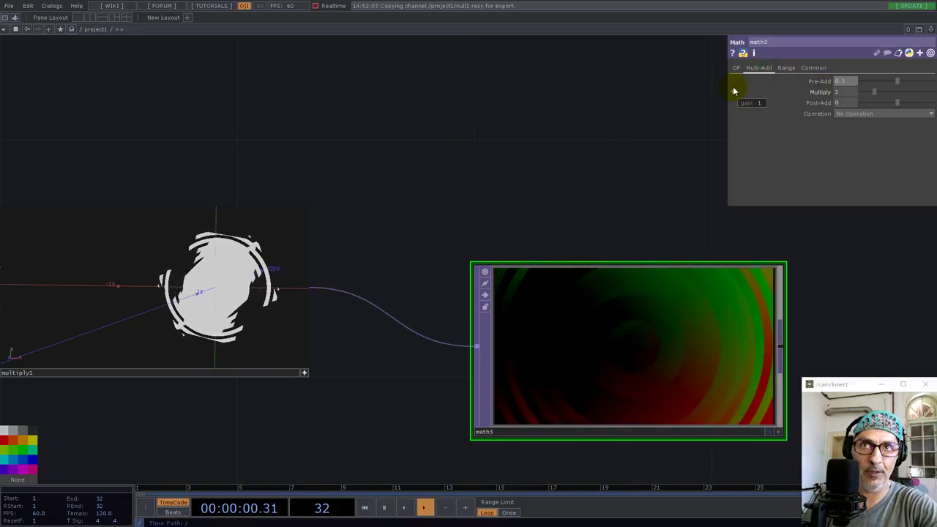
type("5")
key("Return")
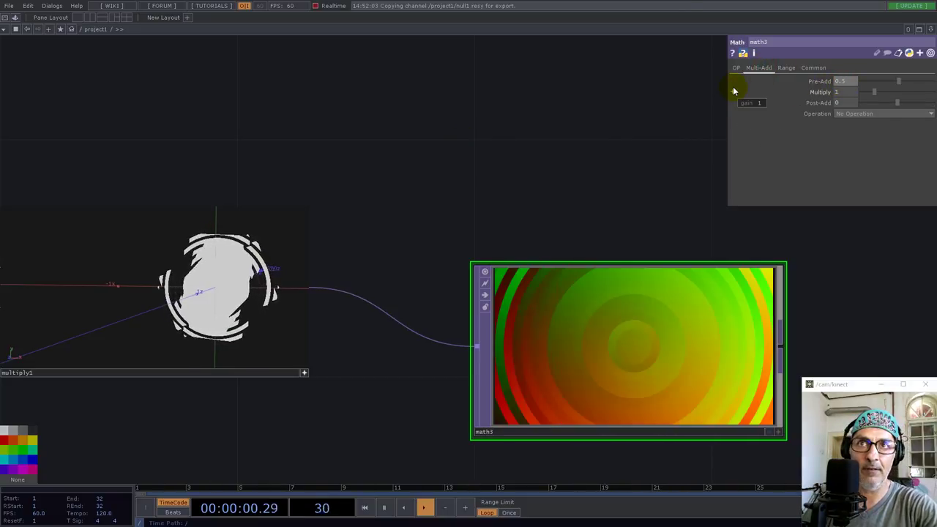
left_click(814, 66)
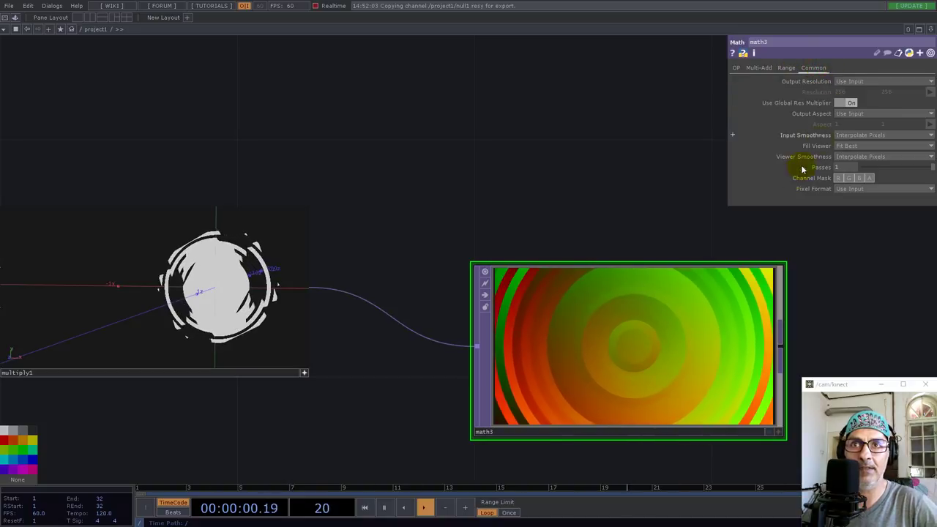
left_click(849, 179)
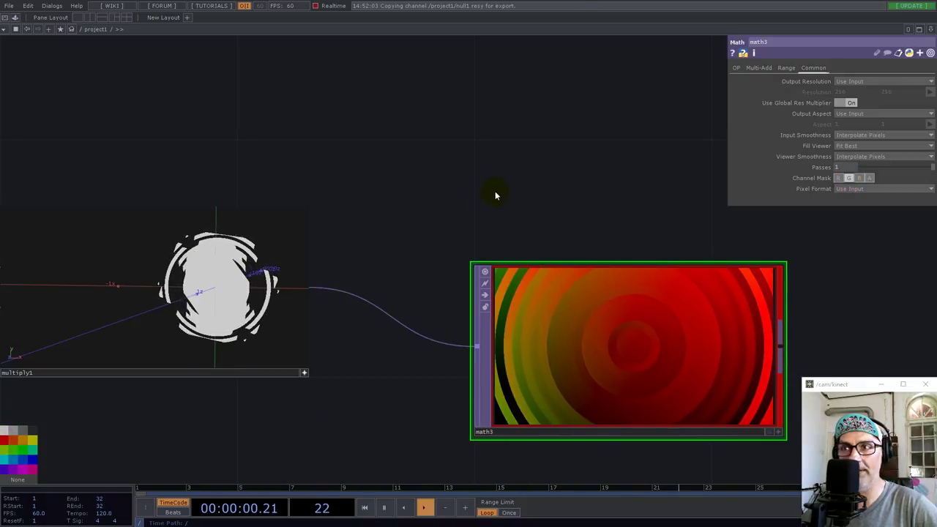
Move the red Math TOP up so it sits level with the Multiply TOP.
left_click_drag(496, 195, 316, 172)
scroll(261, 220, "down", 4)
left_click_drag(350, 280, 338, 244)
Show the red Math TOP's output as points and examine where they lie relative to the origin.
scroll(380, 251, "up", 1)
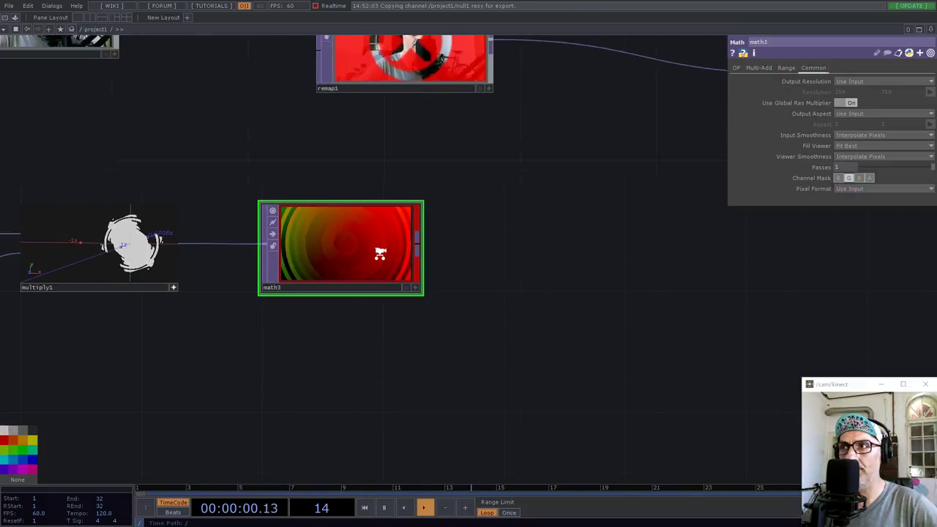
scroll(380, 253, "up", 3)
left_click(458, 327)
right_click_drag(358, 255, 402, 305)
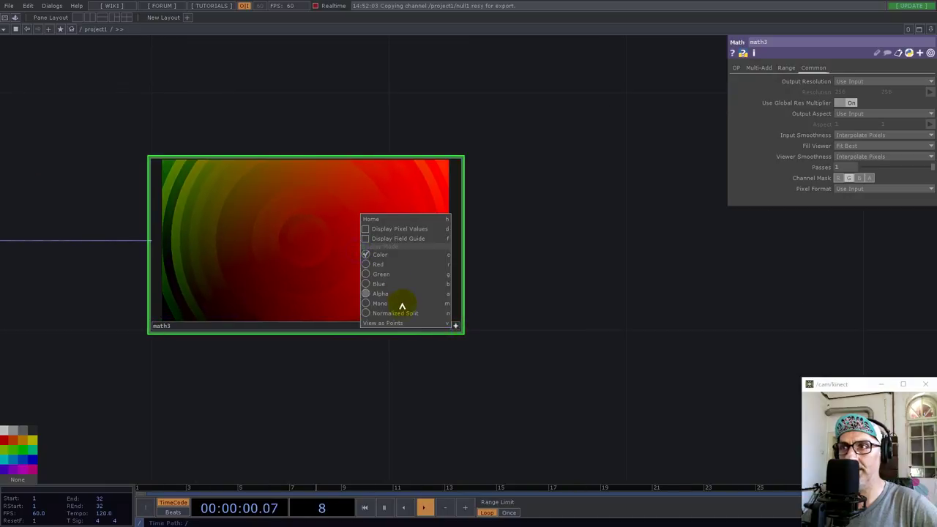
left_click(400, 328)
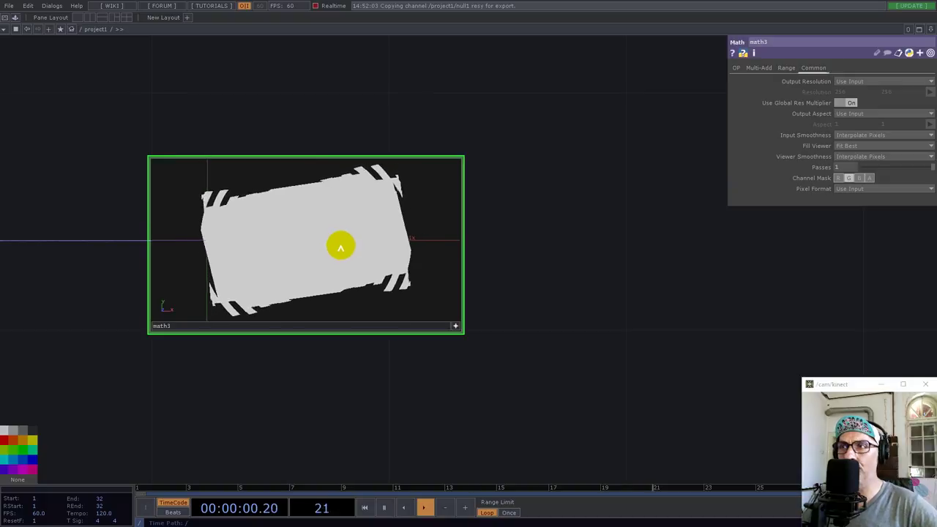
right_click(340, 242)
left_click(359, 237)
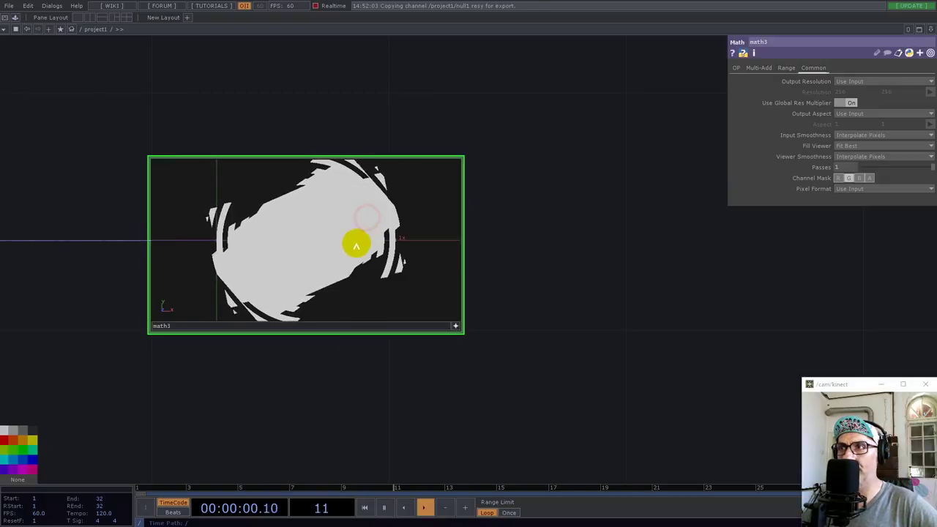
left_click_drag(282, 259, 279, 260)
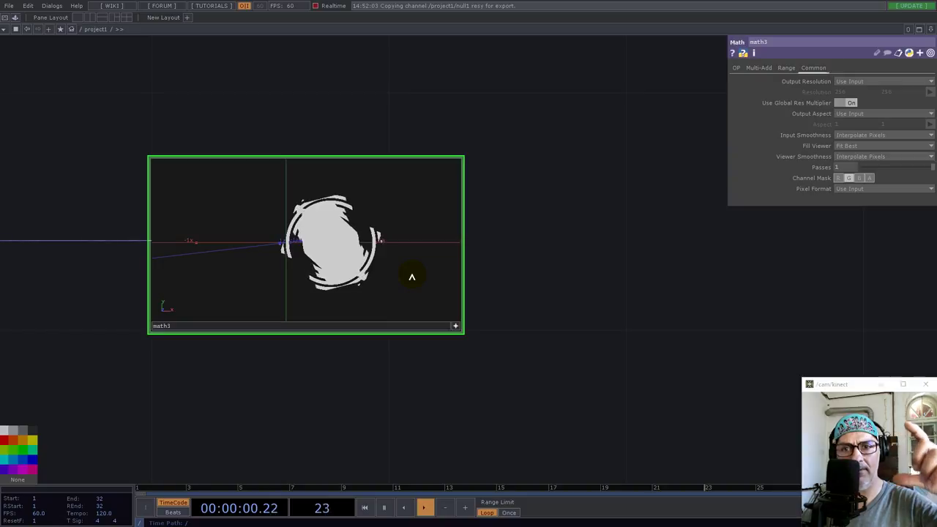
Add a second Math TOP after the red one and colour the new node green.
right_click(463, 244)
type("math")
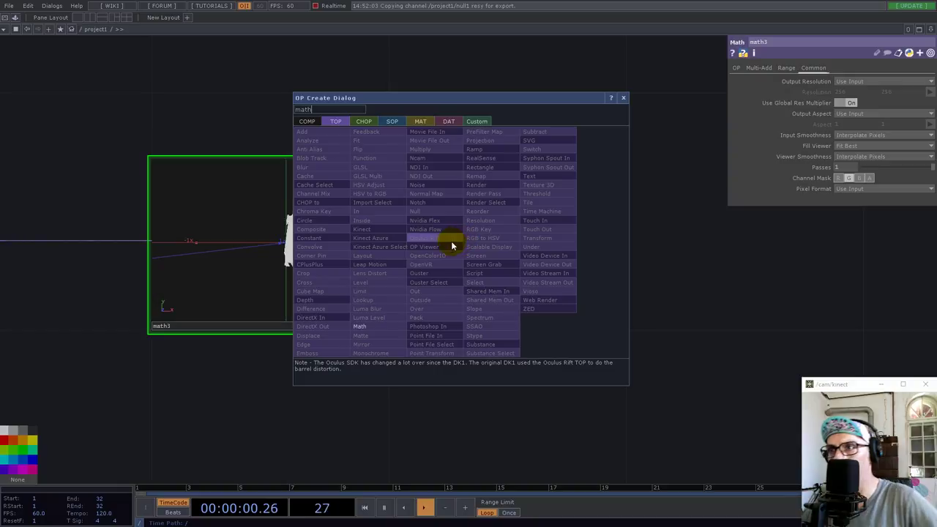
left_click(359, 326)
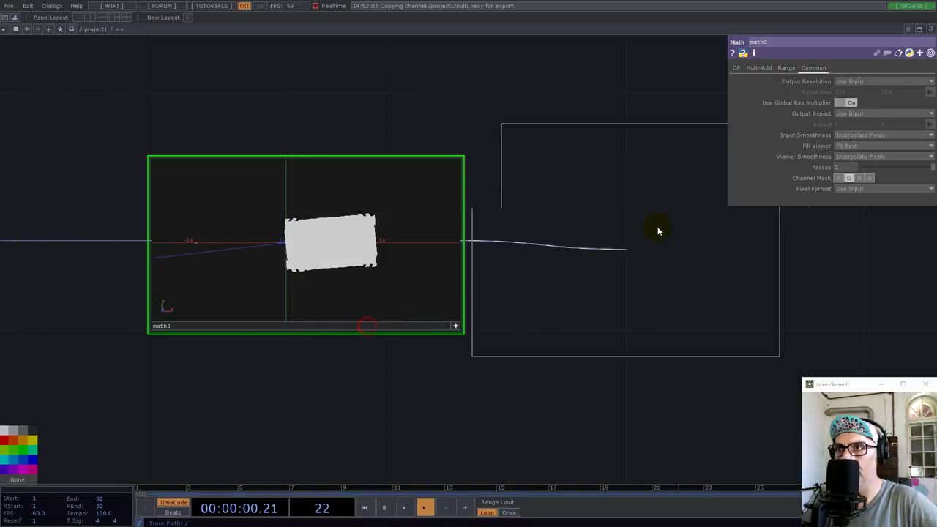
left_click(664, 246)
left_click_drag(636, 396, 355, 471)
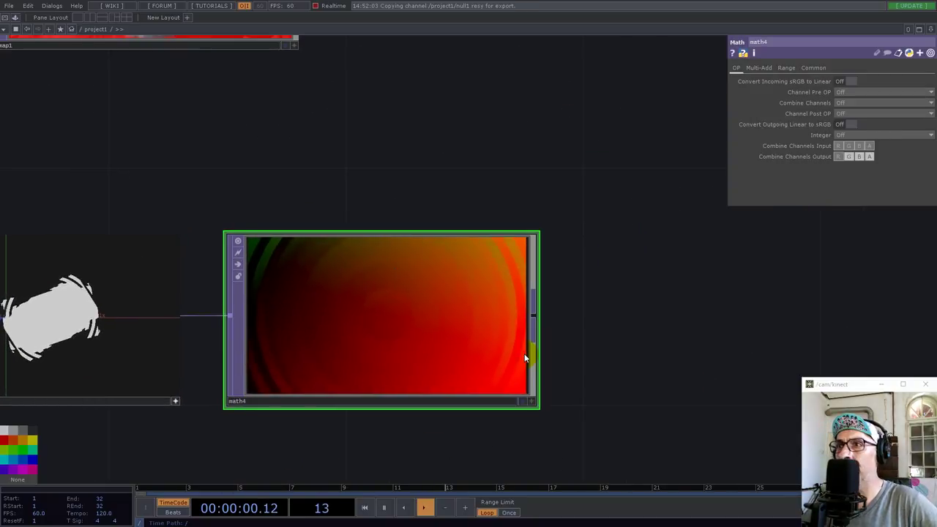
scroll(525, 359, "down", 3)
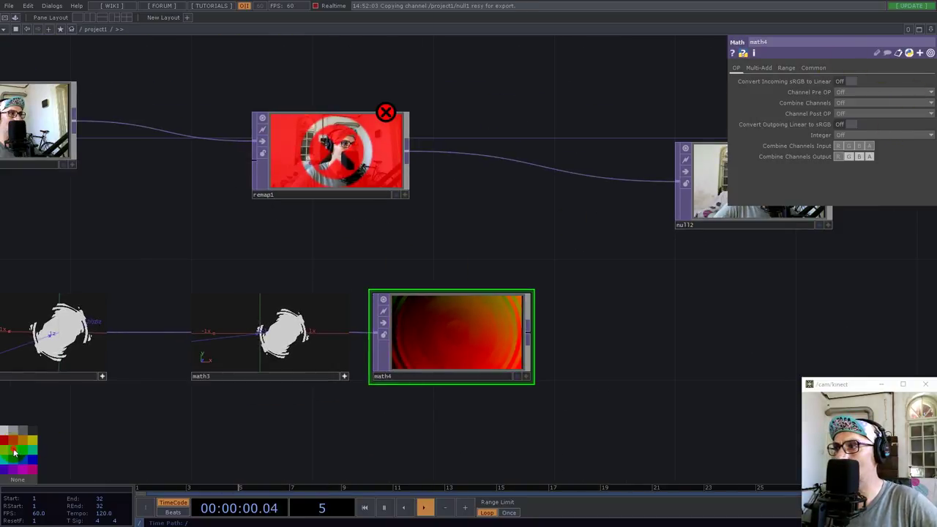
Set the green Math TOP's Pre-Add to half the aspect ratio with the expression op('null1')['ratio']/2.
left_click(812, 67)
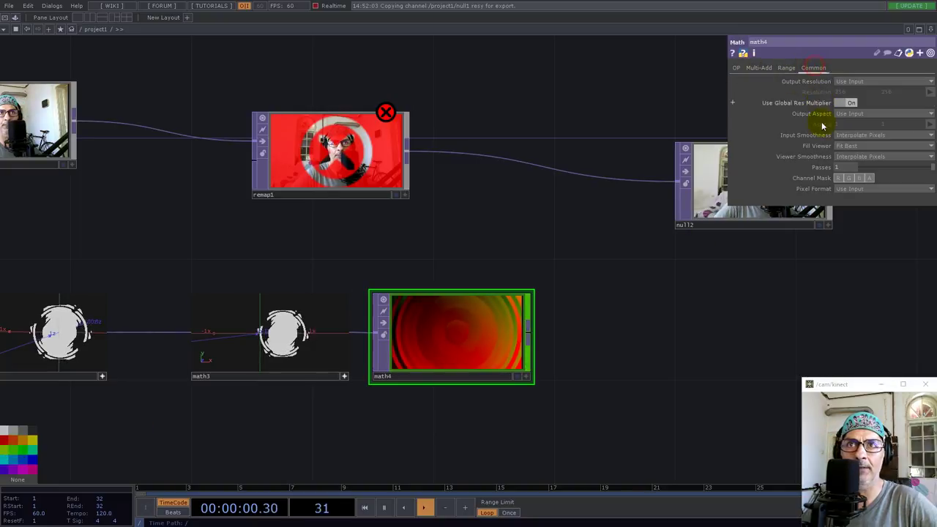
left_click(735, 68)
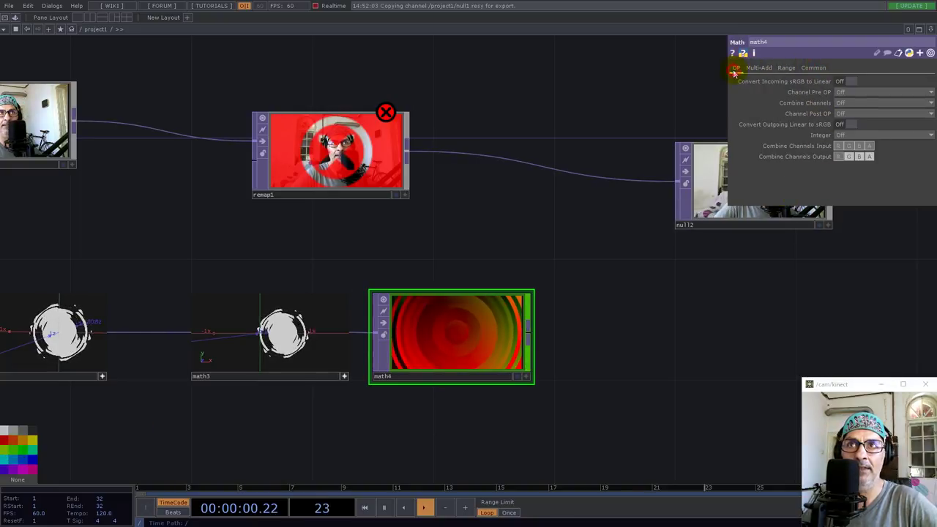
left_click(758, 68)
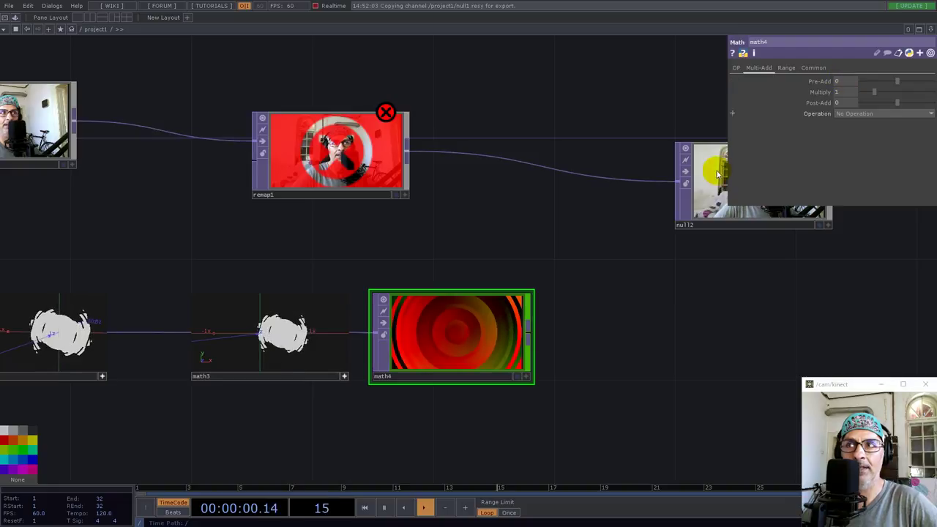
scroll(675, 399, "down", 3)
left_click_drag(142, 329, 520, 303)
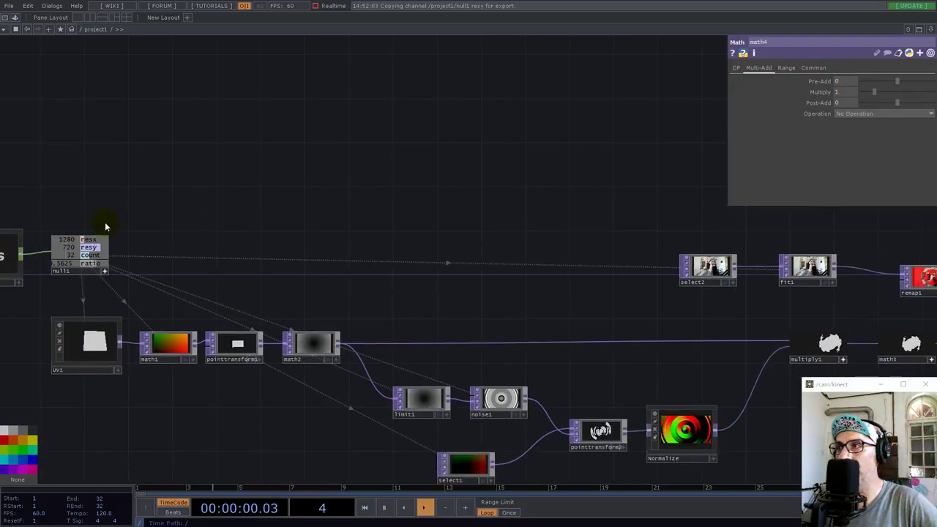
left_click_drag(840, 81, 841, 82)
left_click(849, 87)
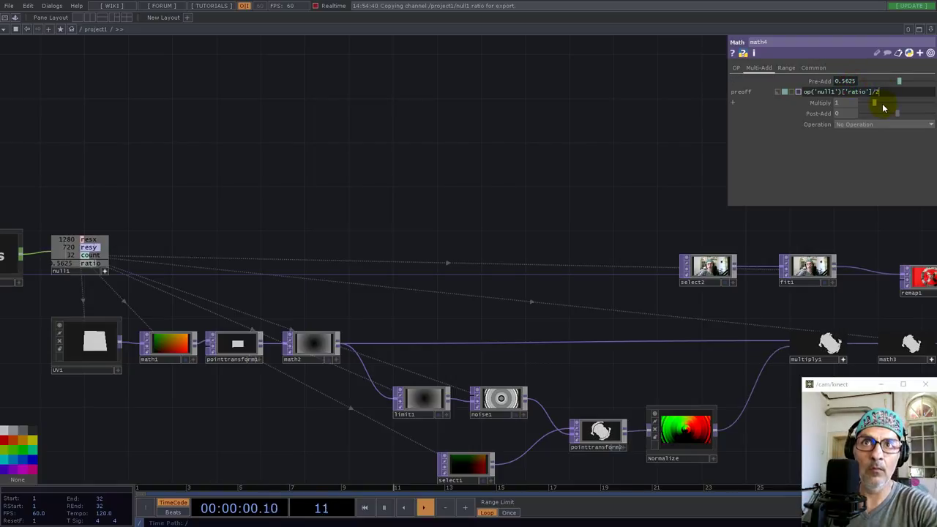
key("Return")
Show the green Math TOP's output as points and examine its offset from the origin.
left_click_drag(693, 374, 265, 295)
scroll(483, 250, "up", 5)
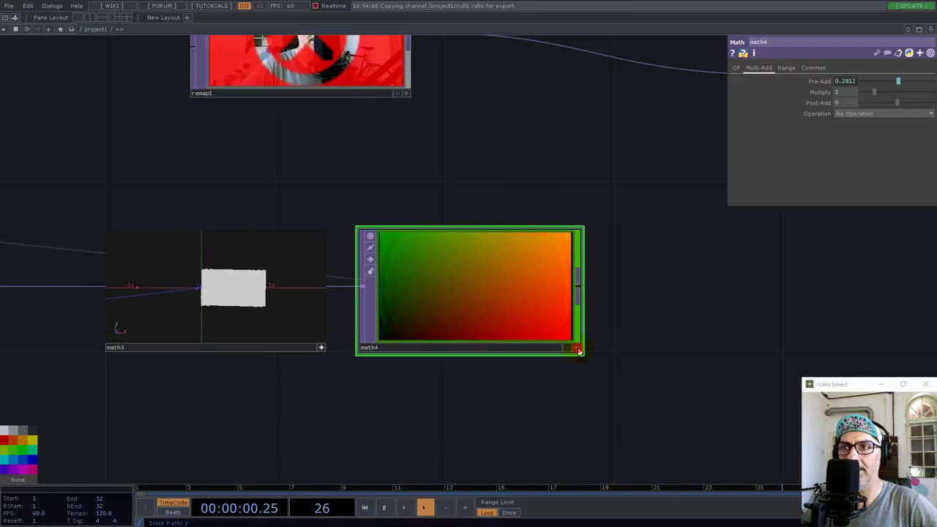
right_click(483, 298)
left_click(527, 362)
left_click_drag(500, 393, 454, 425)
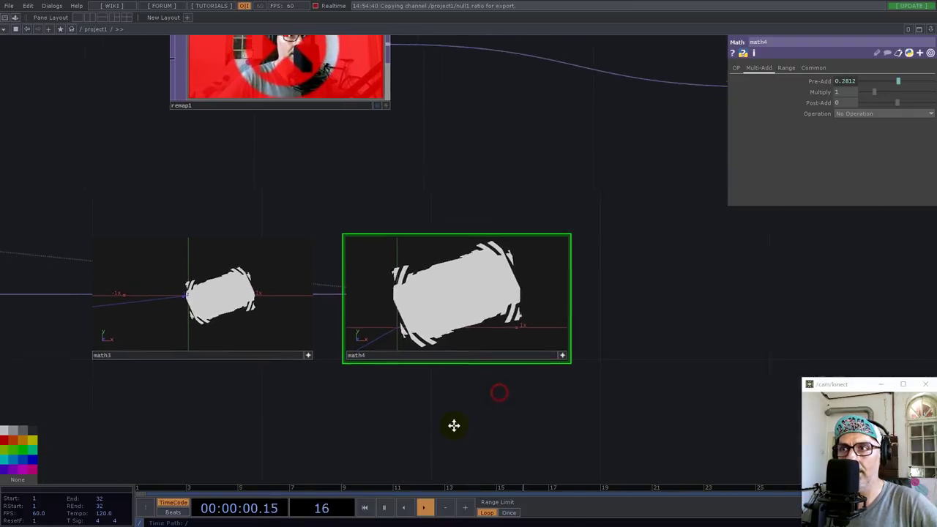
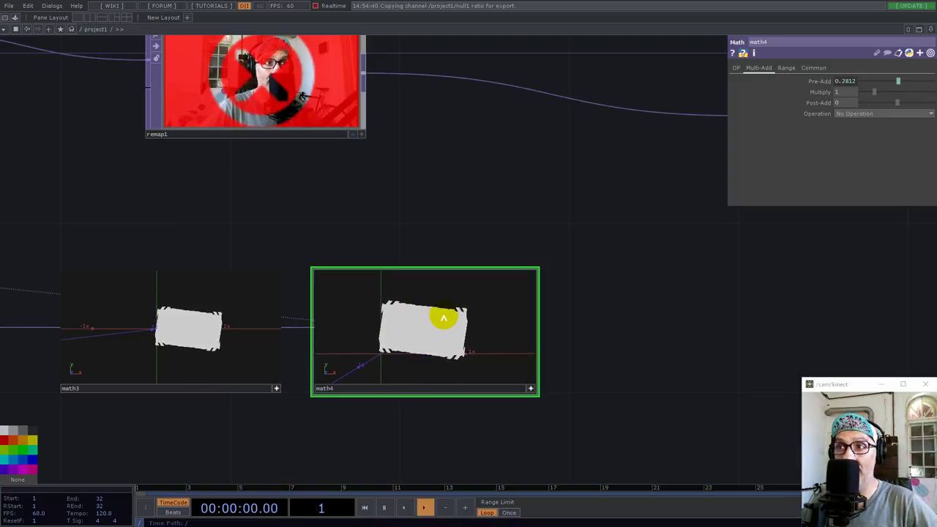
Examine the green Math TOP's points relative to the origin and trace the coordinate chain back to the first Math TOP.
middle_click_drag(444, 318, 418, 323)
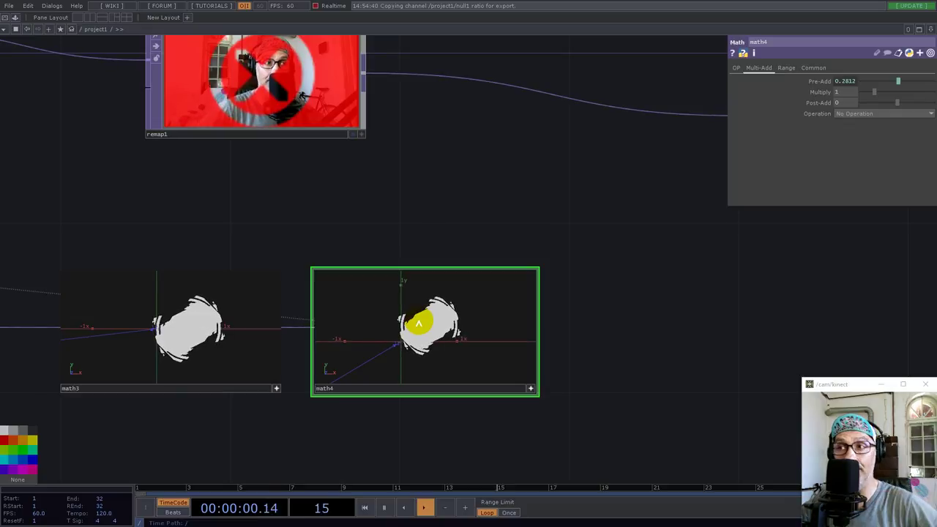
middle_click_drag(418, 323, 425, 330)
middle_click_drag(731, 389, 352, 385)
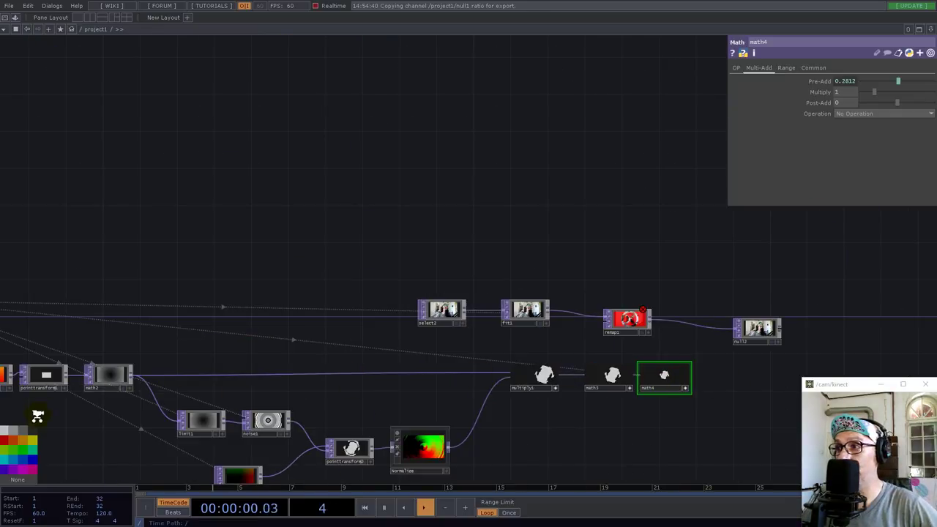
middle_click_drag(37, 415, 105, 433)
left_click_drag(104, 432, 472, 334)
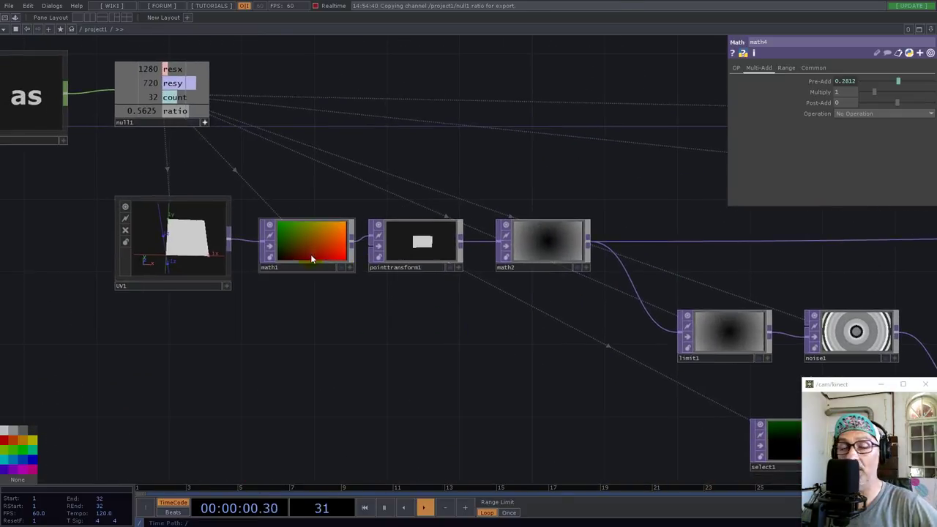
middle_click_drag(314, 316, 183, 322)
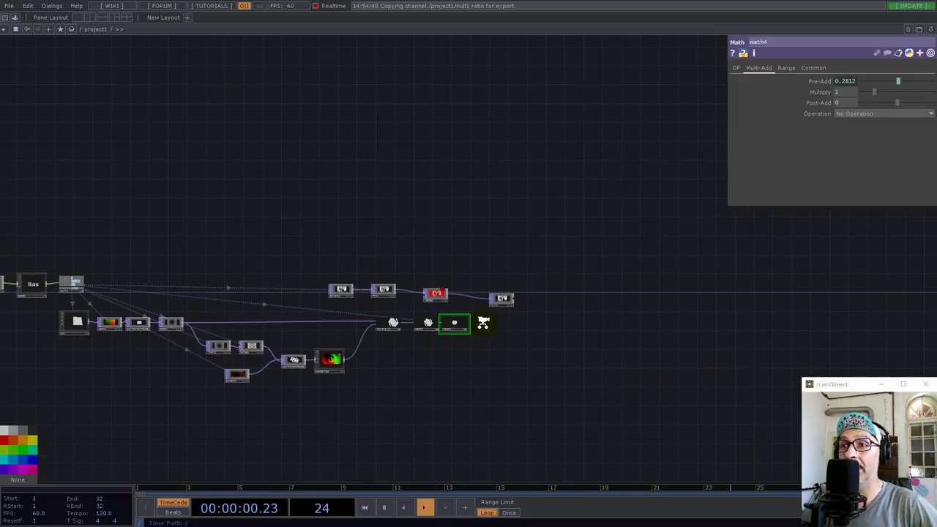
scroll(483, 321, "up", 5)
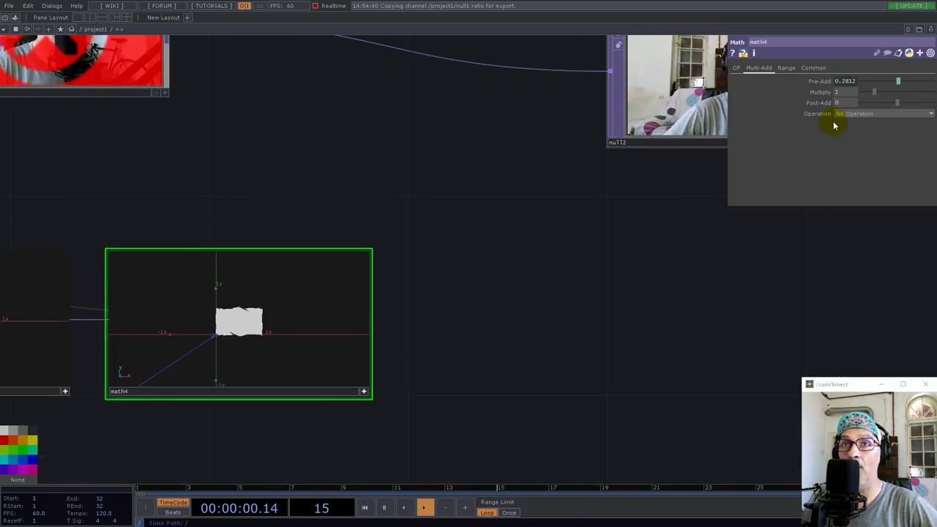
scroll(667, 387, "down", 4)
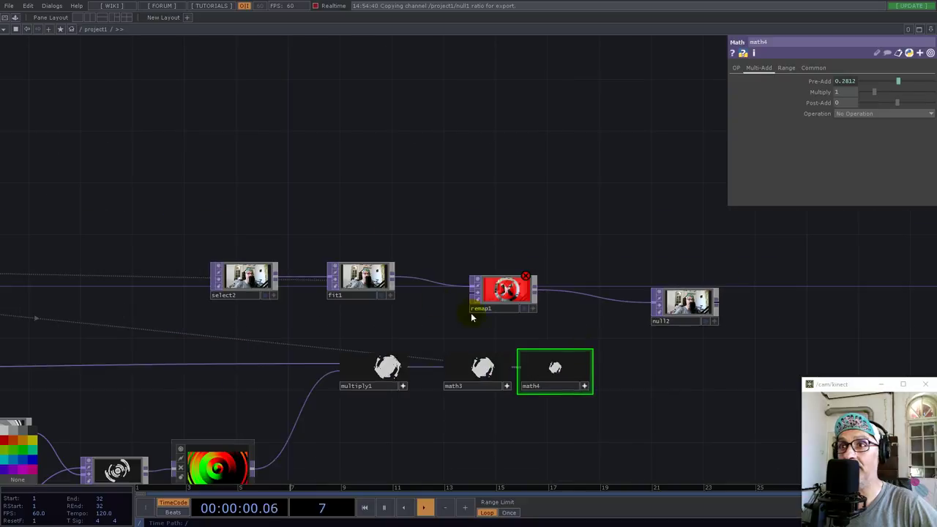
left_click_drag(236, 201, 681, 193)
scroll(315, 237, "down", 5)
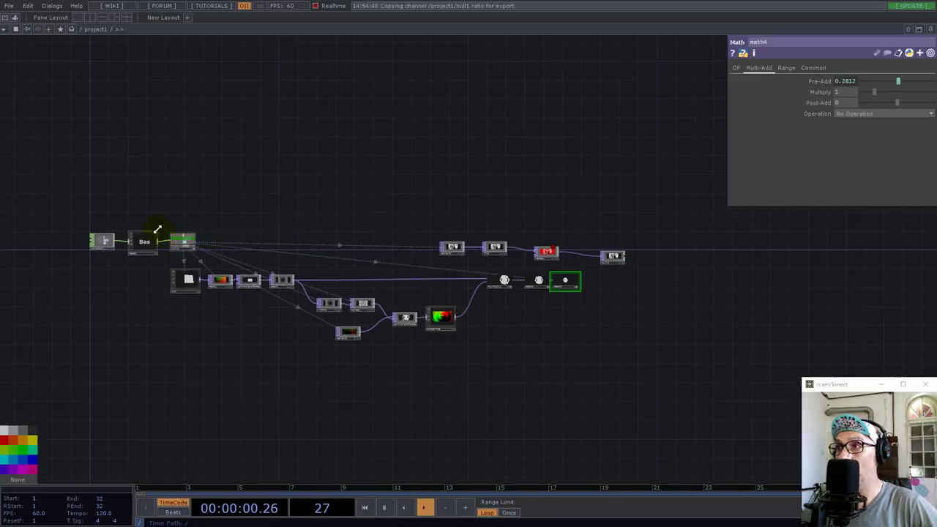
Set the green Math TOP's Multiply to the inverse aspect ratio with the expression 1/op('null1')['ratio'].
scroll(157, 229, "up", 4)
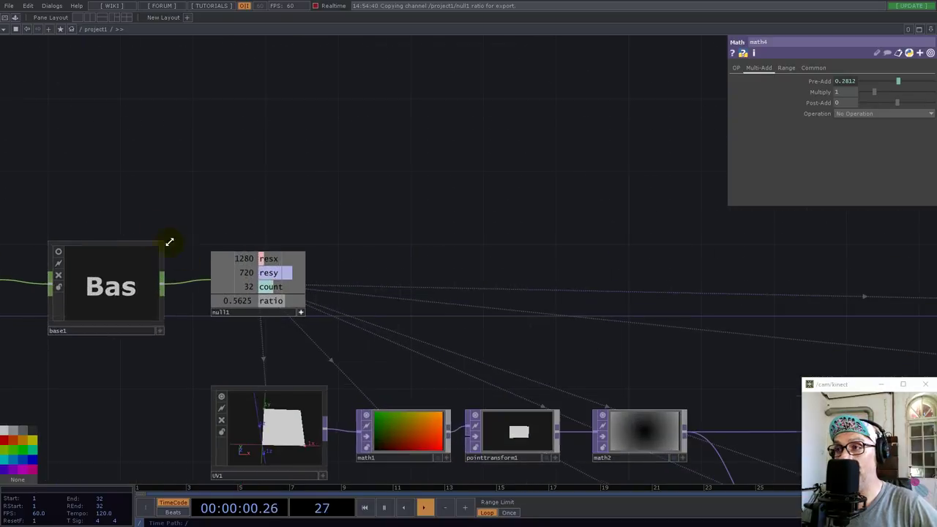
right_click(847, 95)
left_click(849, 92)
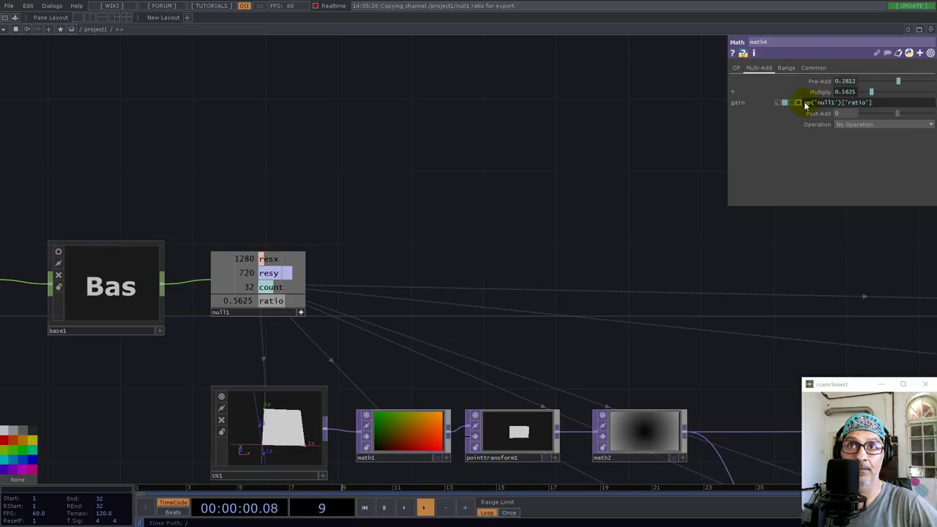
type("1")
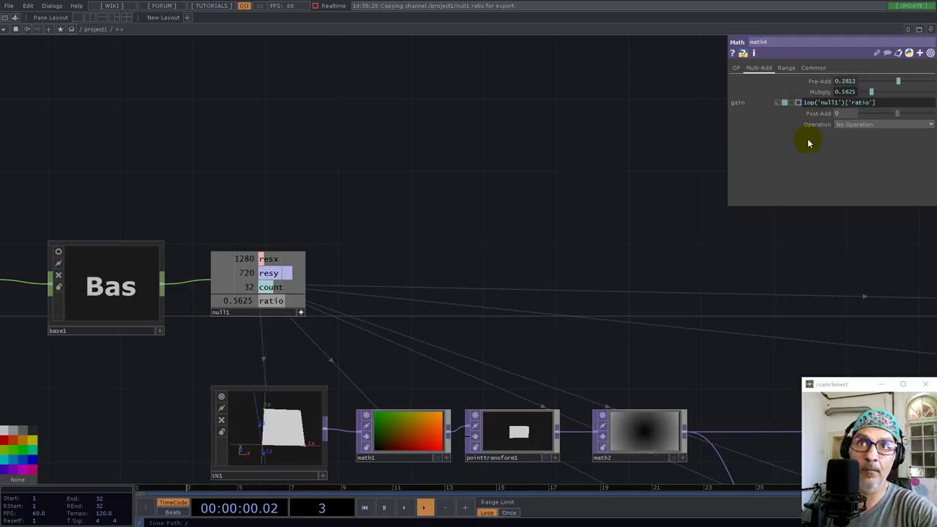
key("Return")
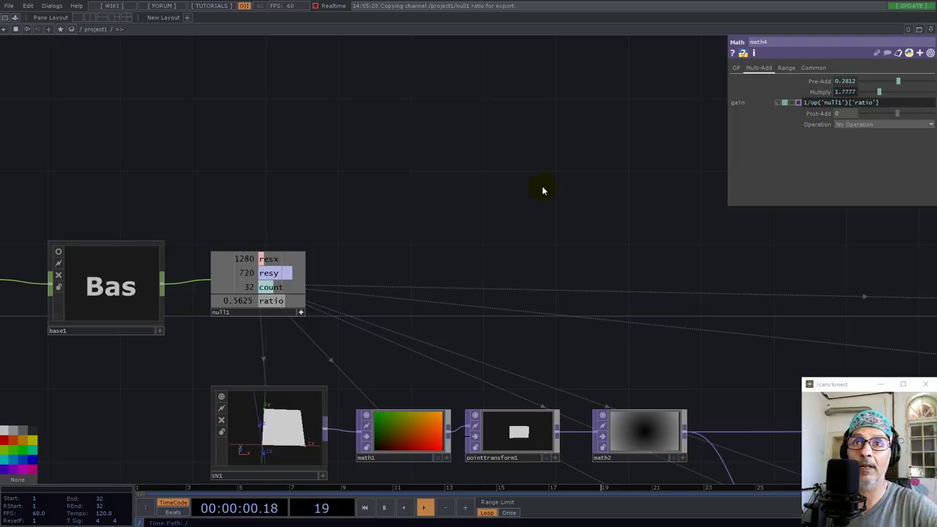
Switch the green Math TOP's viewer from points back to an image.
scroll(424, 257, "down", 6)
left_click_drag(753, 354, 422, 345)
scroll(484, 330, "up", 7)
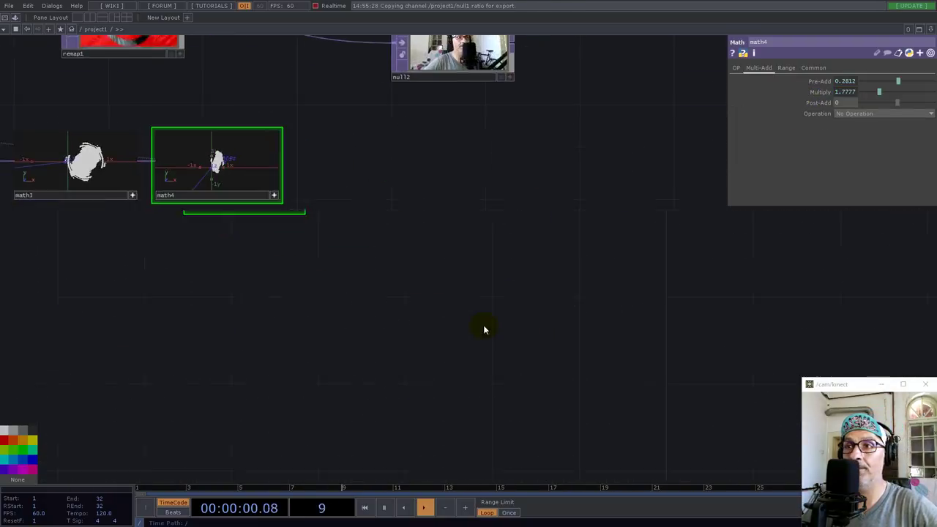
scroll(644, 435, "down", 3)
scroll(527, 390, "up", 8)
right_click(439, 138)
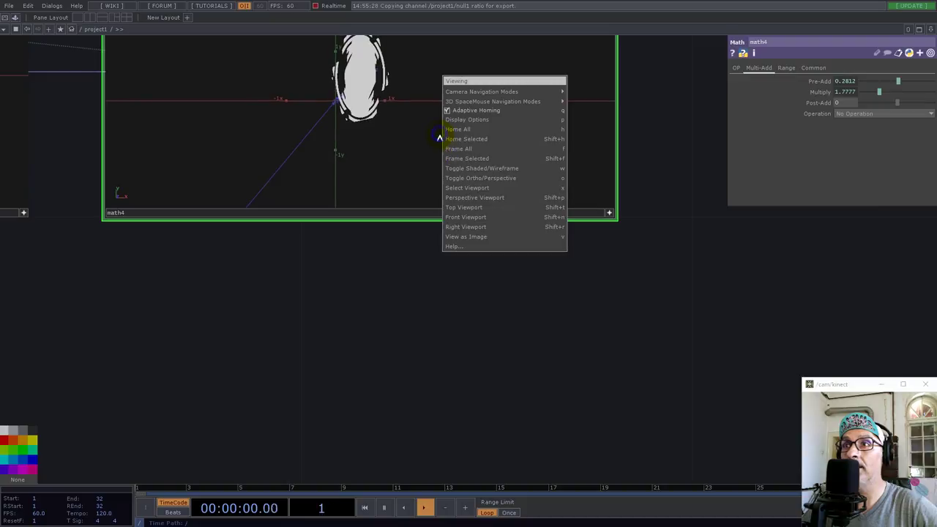
left_click(477, 237)
scroll(490, 316, "down", 4)
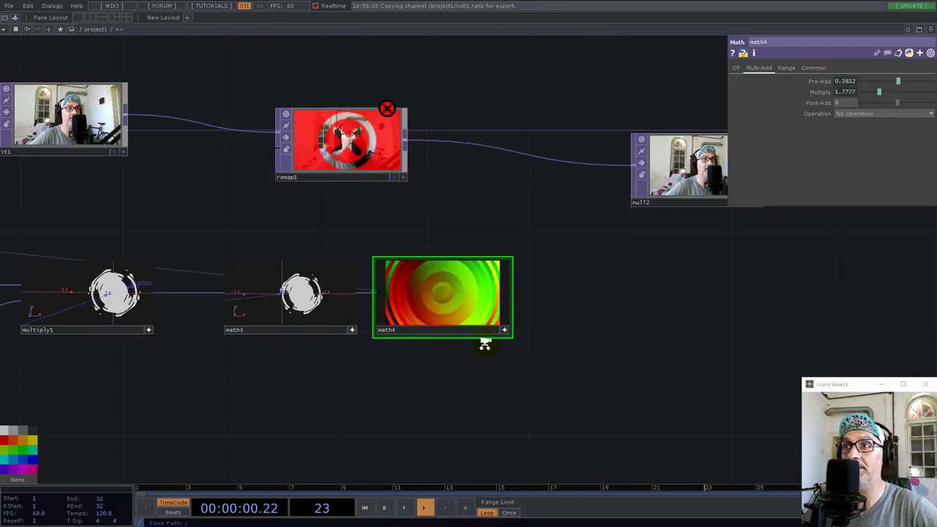
scroll(484, 344, "up", 4)
scroll(396, 370, "down", 4)
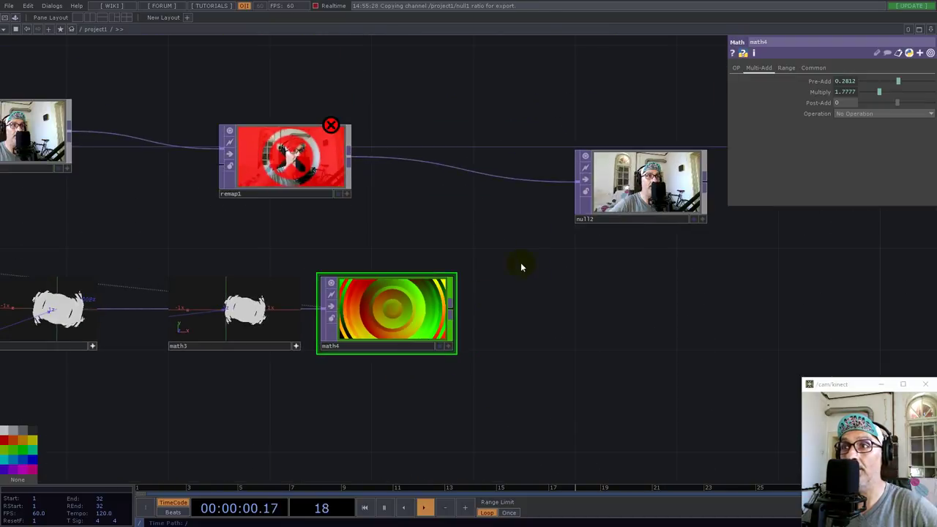
scroll(368, 194, "down", 2)
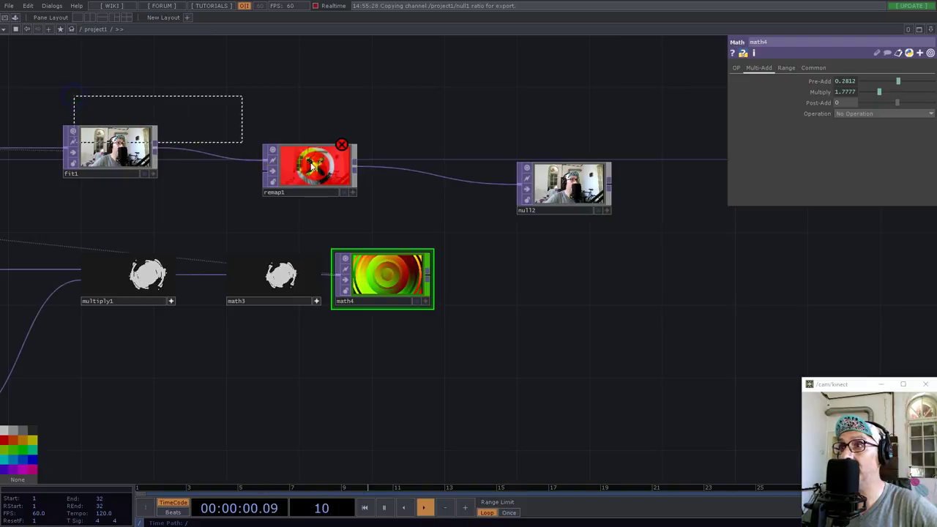
Space out fit1, remap1 and null2 along the upper chain to make room for the coordinate input.
left_click_drag(311, 166, 330, 170)
left_click_drag(554, 184, 808, 202)
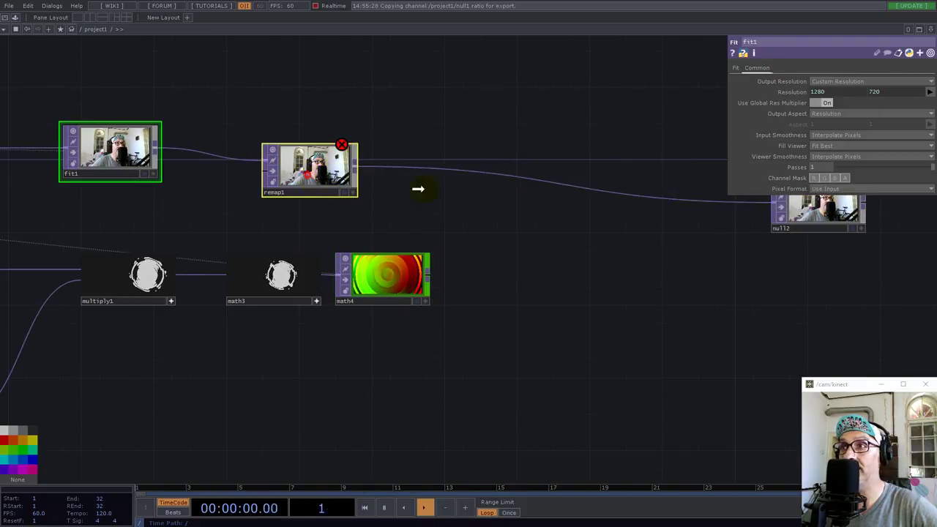
left_click_drag(418, 189, 535, 202)
left_click(535, 202)
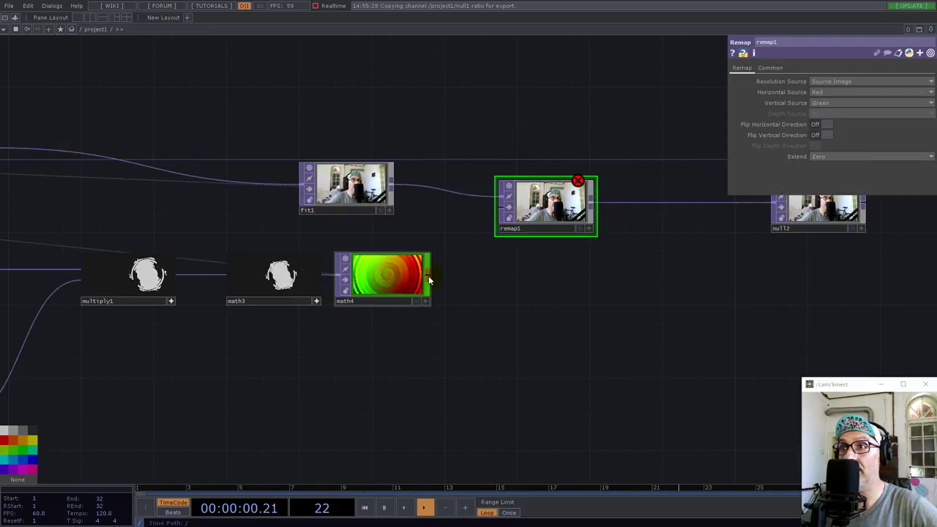
Deactivate the red Math TOP's viewer and connect the green Math TOP to remap1's second input.
left_click_drag(463, 259, 428, 272)
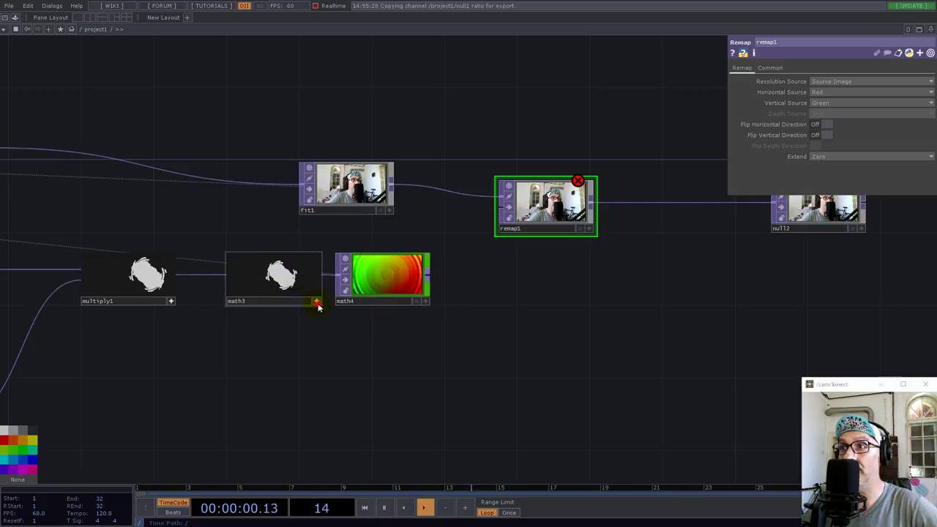
left_click(317, 303)
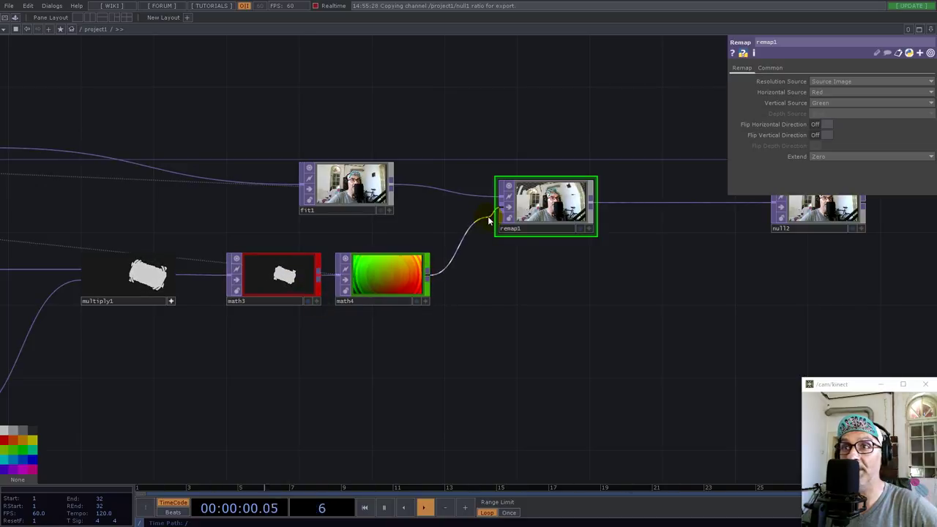
left_click_drag(488, 218, 498, 208)
Display null2's output as the network background.
left_click_drag(623, 298, 376, 319)
left_click(606, 249)
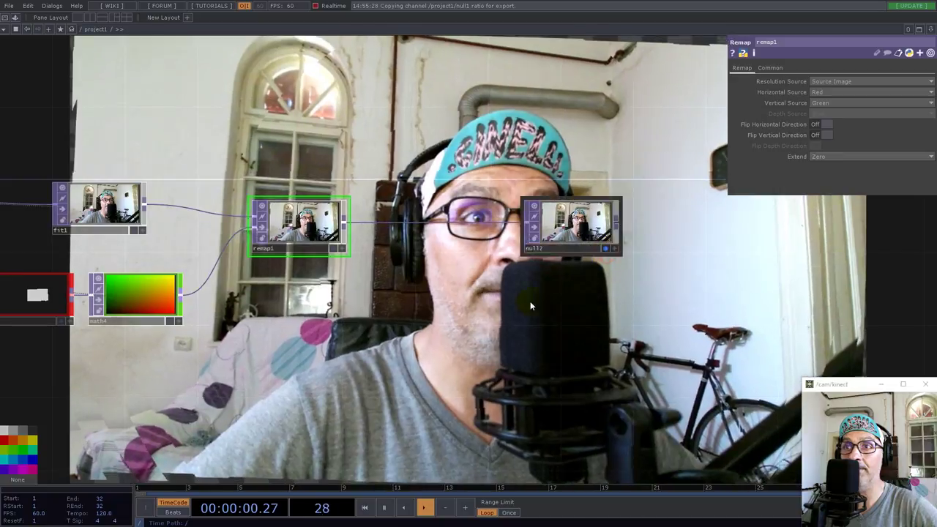
scroll(464, 329, "down", 5)
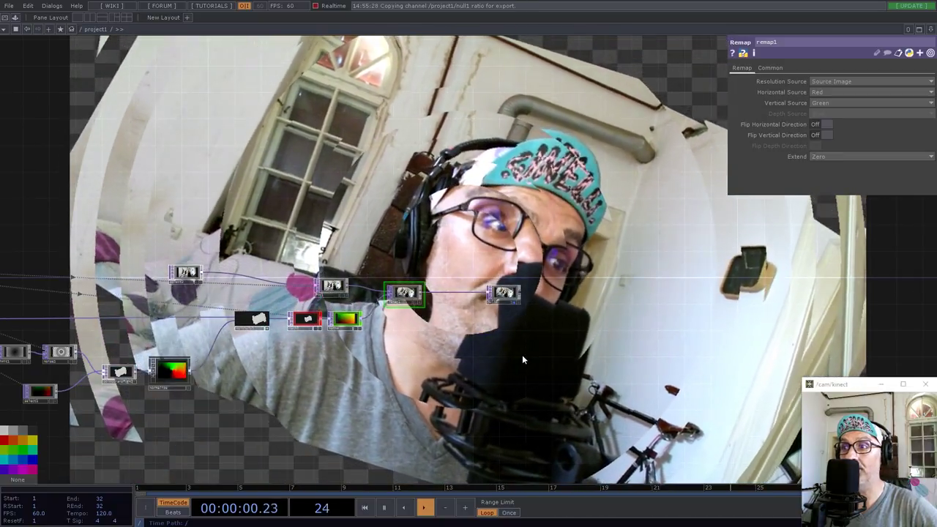
Set remap1's Extend mode to Mirror.
scroll(404, 300, "up", 5)
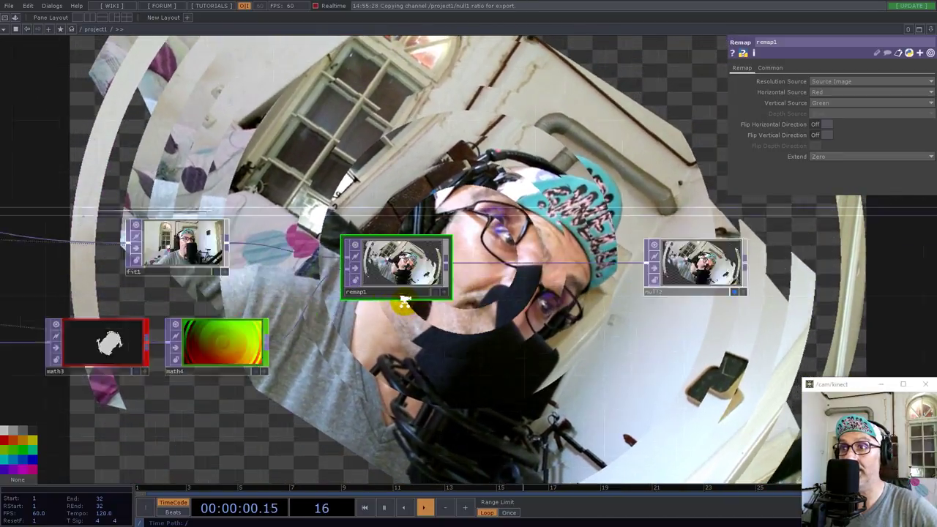
scroll(405, 300, "up", 2)
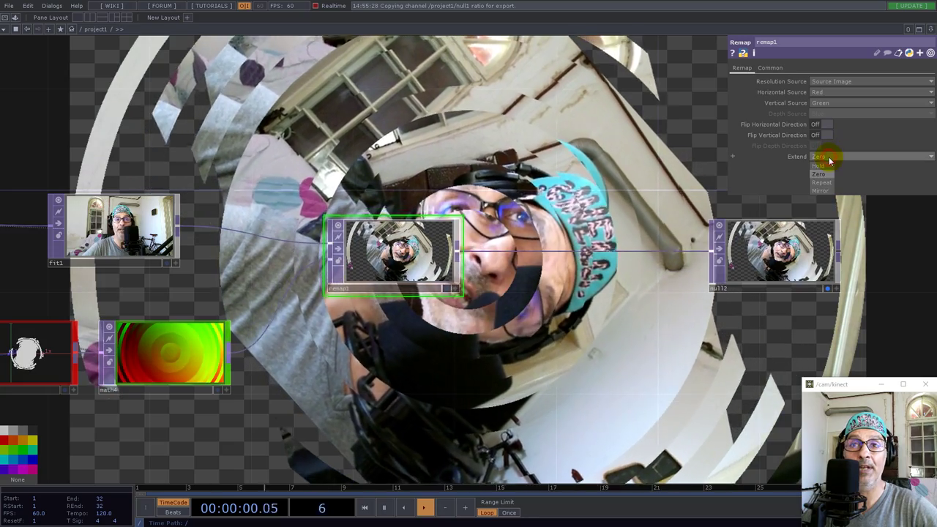
left_click(828, 157)
left_click(822, 192)
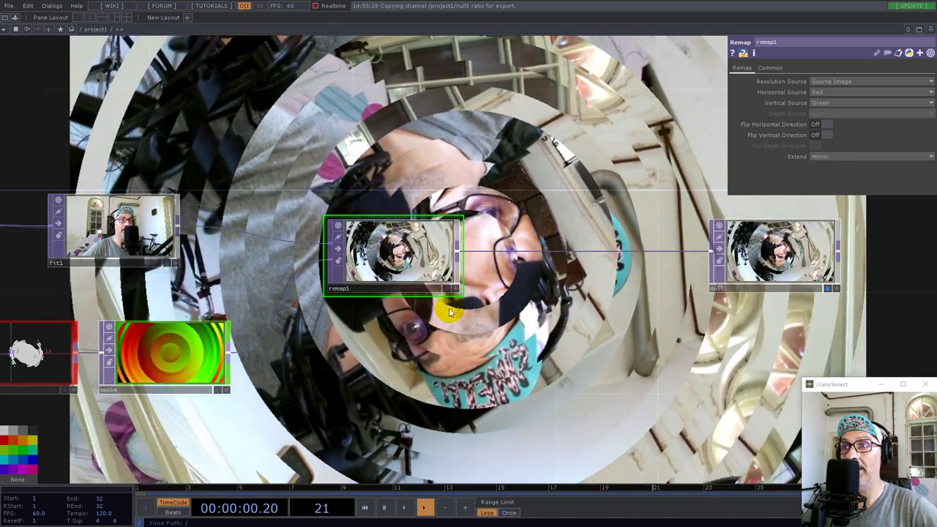
Set noise1's Period to 0.1, lower its Offset, and use the 32-bit float (Mono) pixel format.
scroll(448, 309, "down", 4)
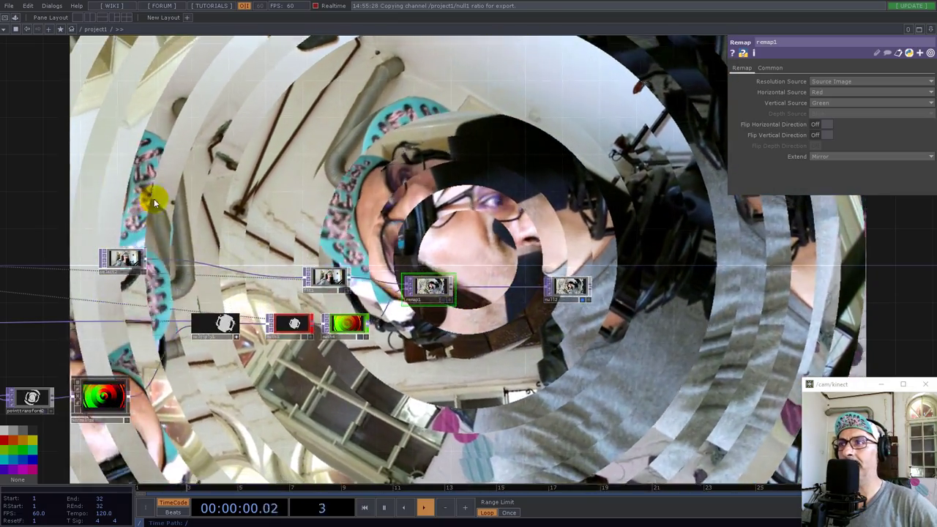
left_click_drag(240, 191, 575, 166)
scroll(586, 323, "down", 2)
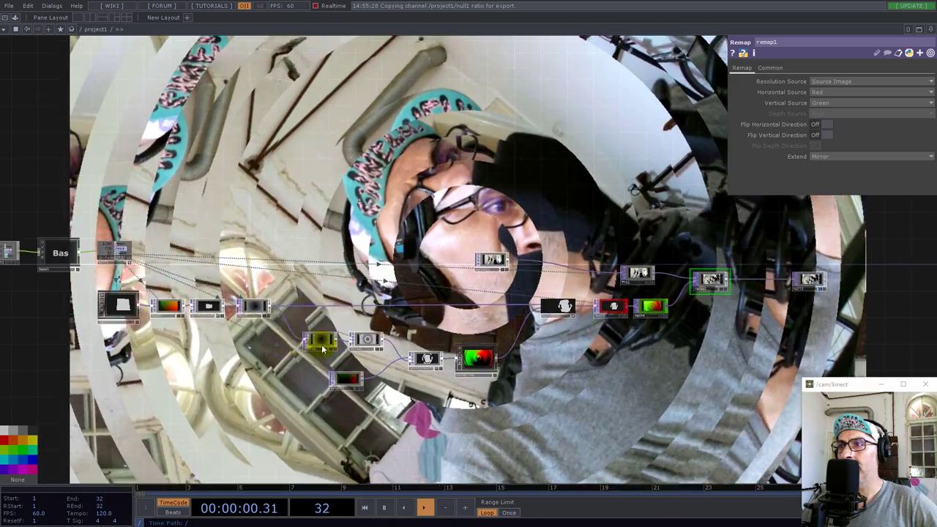
scroll(311, 343, "up", 4)
left_click(480, 333)
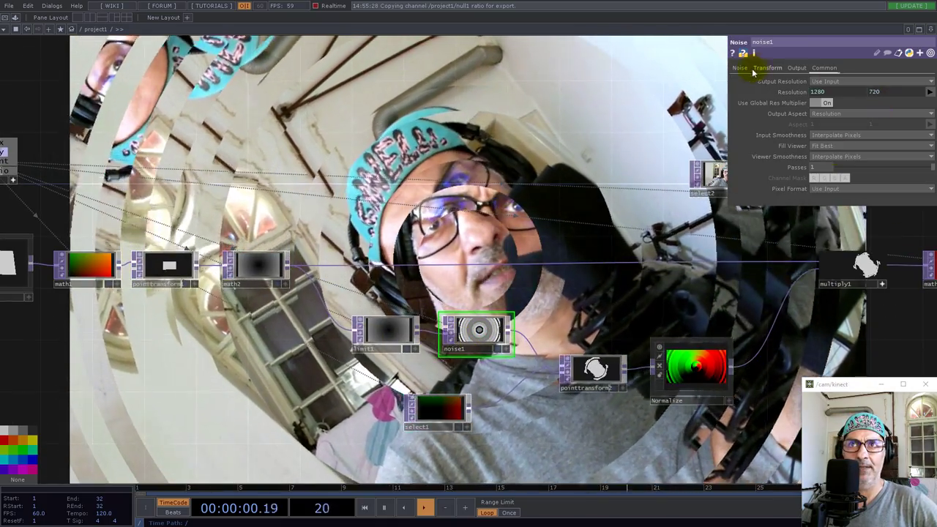
left_click(741, 68)
left_click_drag(884, 110, 838, 103)
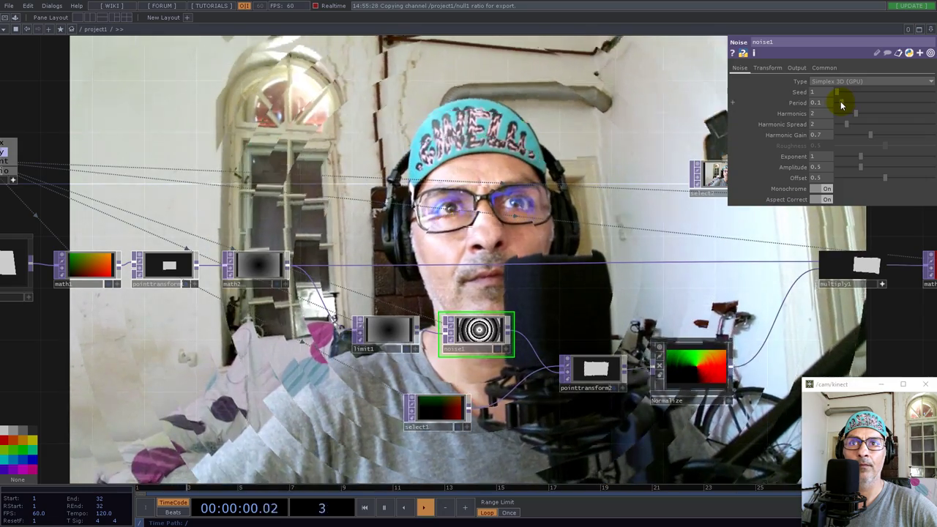
left_click_drag(884, 178, 816, 184)
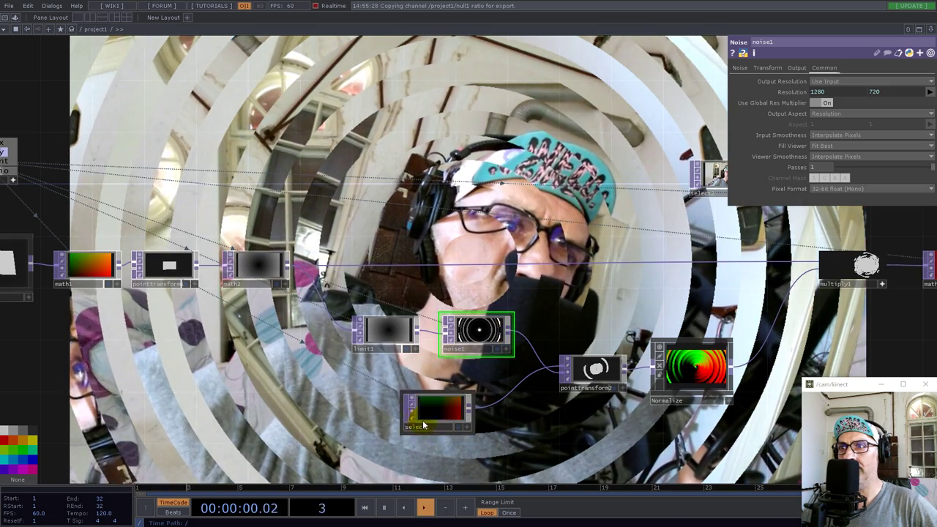
Set Combine Channels to Add in math2, the Math TOP feeding the limit and noise nodes.
scroll(418, 420, "down", 3)
scroll(417, 415, "up", 3)
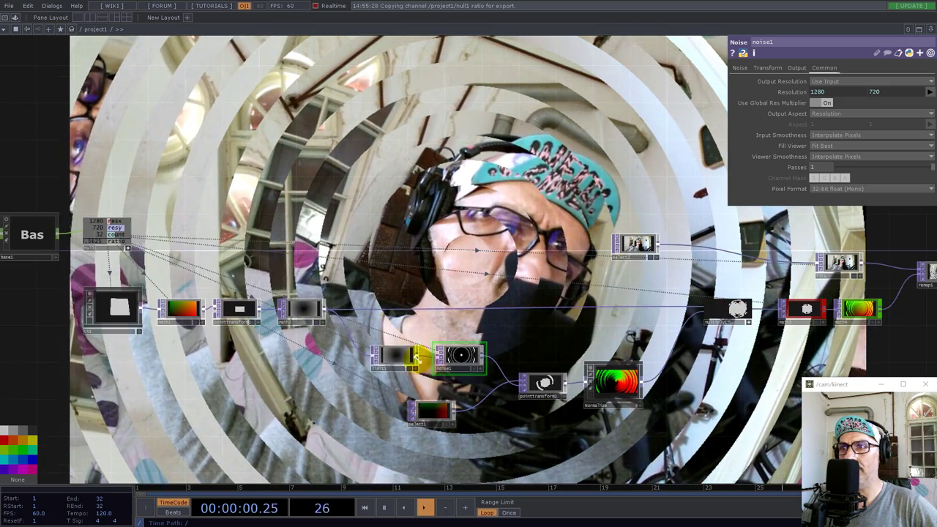
left_click_drag(346, 218, 534, 184)
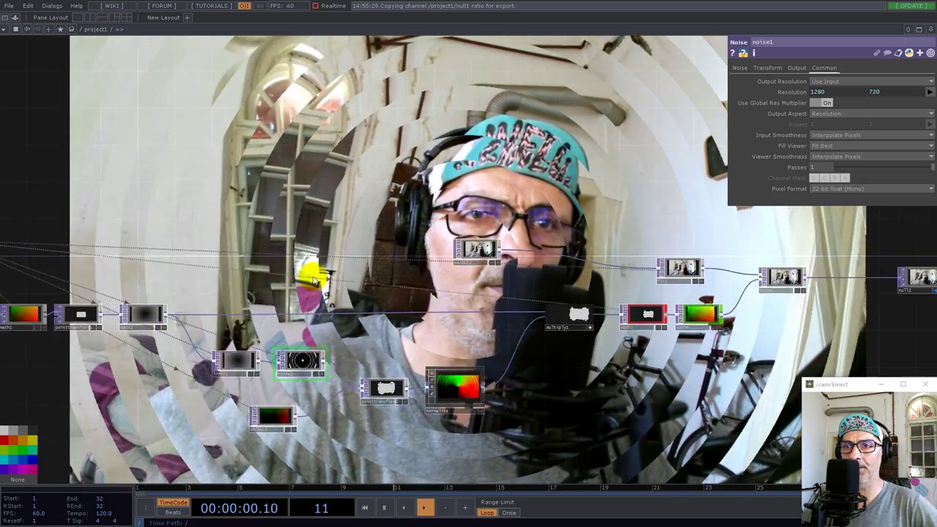
scroll(310, 272, "down", 3)
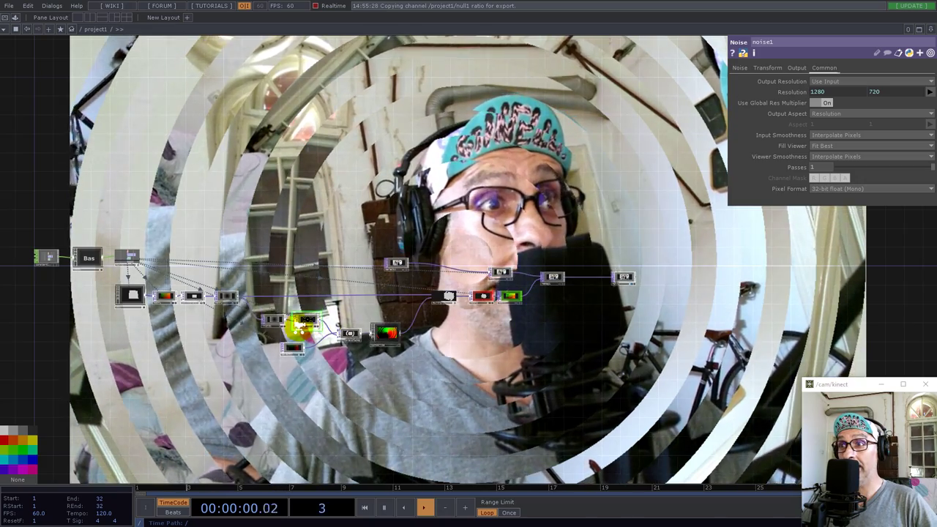
scroll(489, 278, "down", 3)
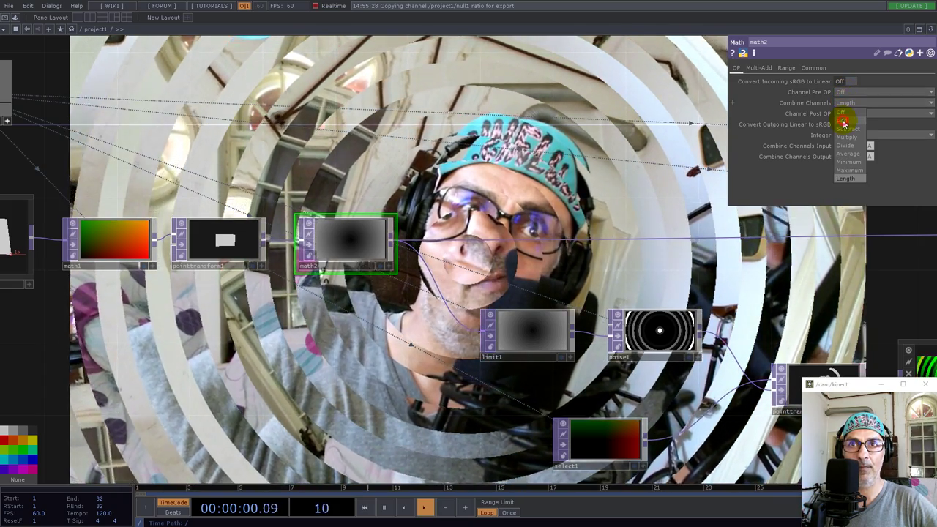
left_click(844, 123)
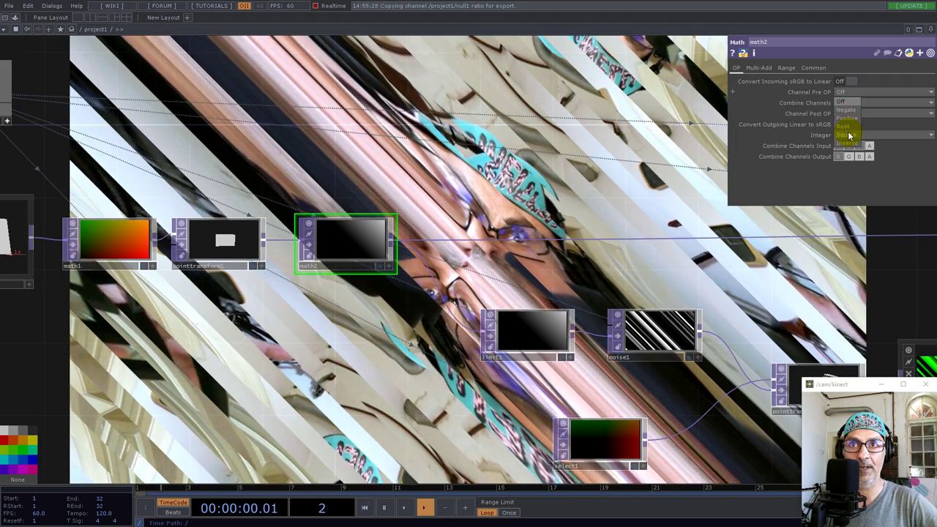
Set math2's Channel Pre OP to Square and its Channel Post OP to Root.
left_click(845, 135)
left_click(845, 114)
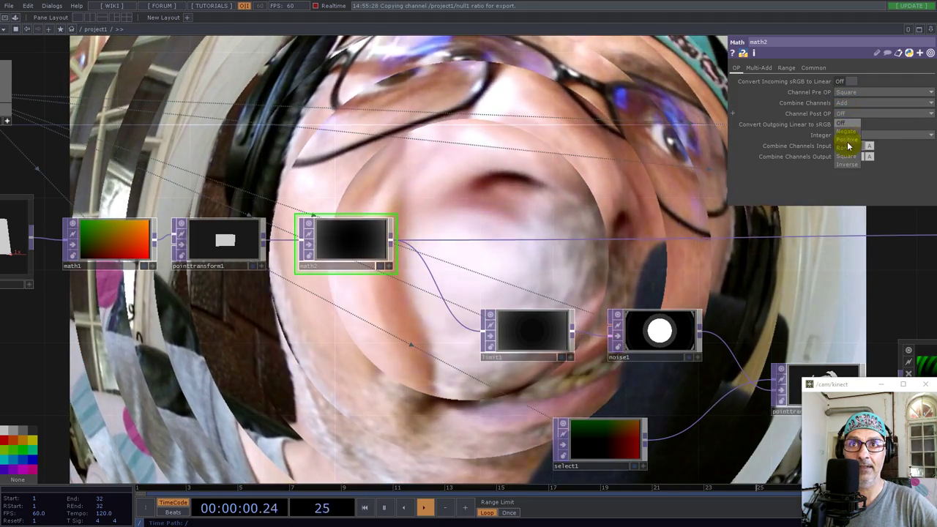
left_click(848, 147)
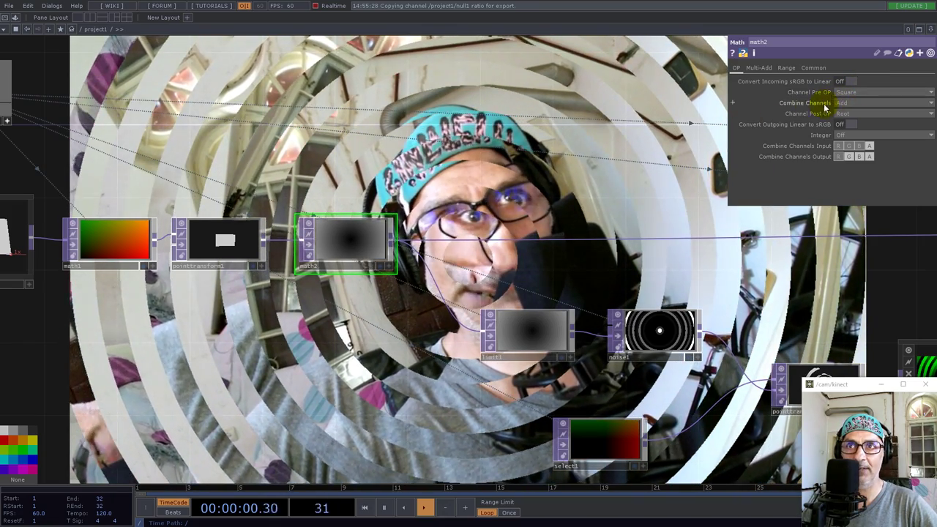
Try Maximum for Combine Channels in math2, and settle on Length.
left_click(846, 104)
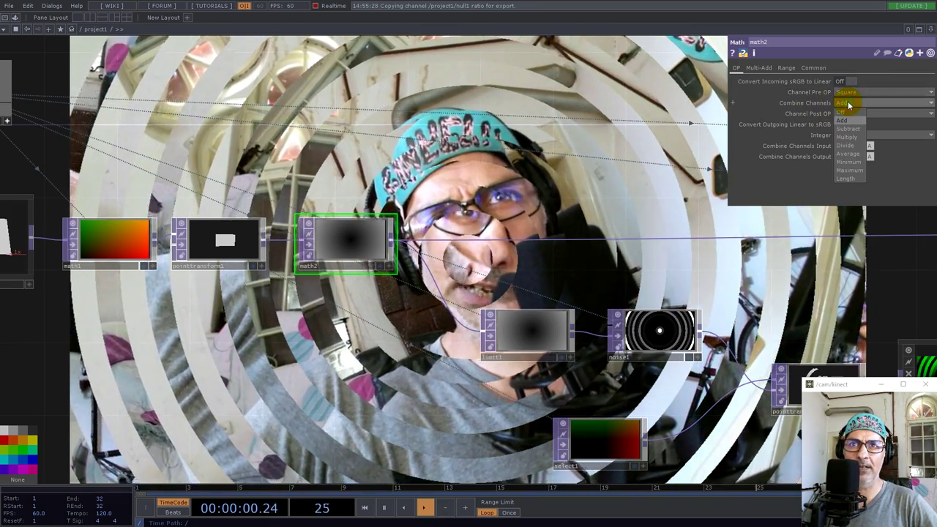
left_click(849, 171)
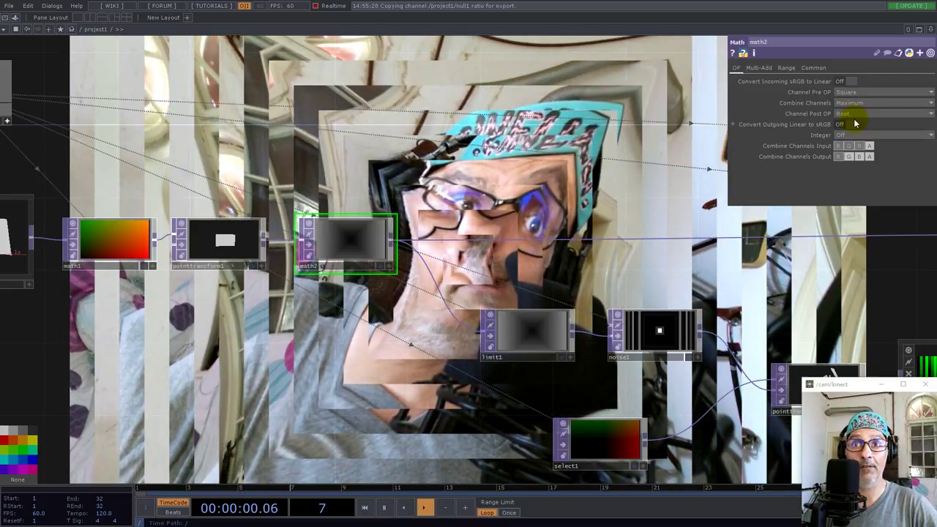
left_click(847, 179)
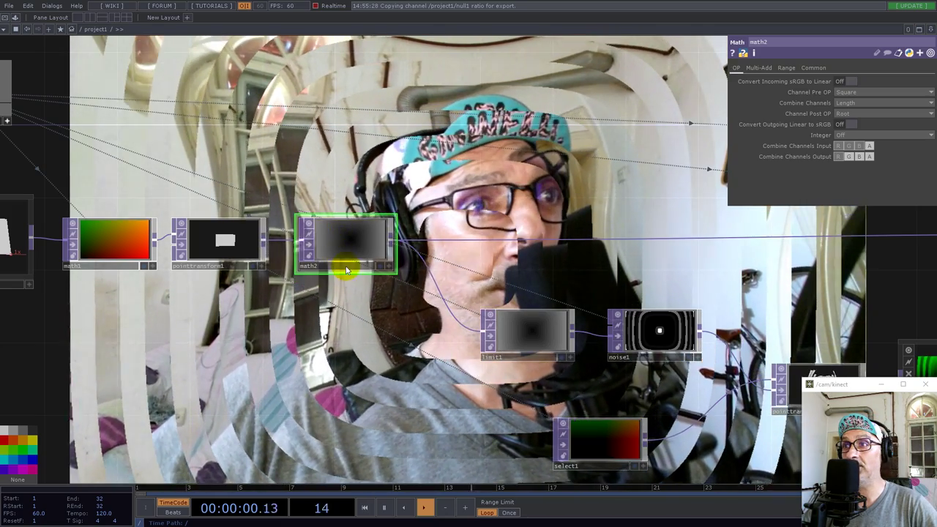
Set noise1's Harmonic Gain to 2, Exponent to about 0.59, Amplitude to about 0.97 and Harmonics to 8.
scroll(410, 300, "down", 5)
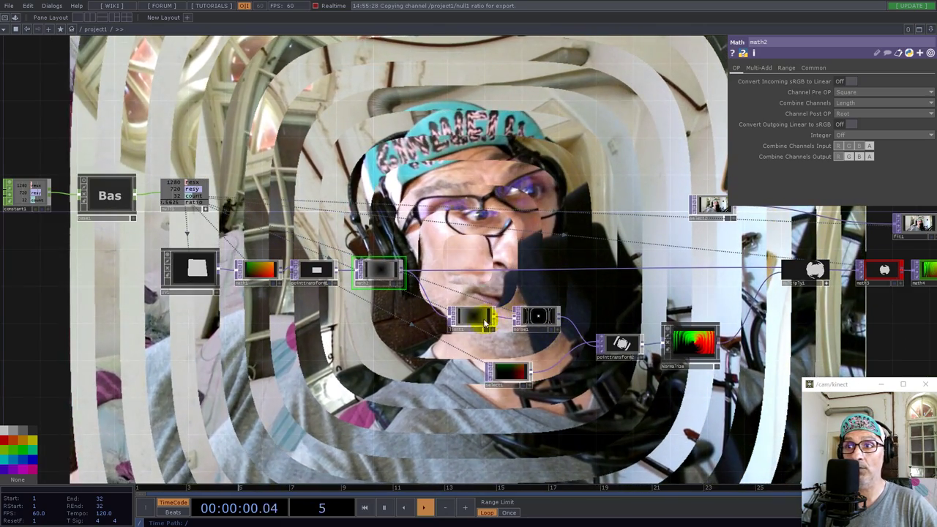
left_click(540, 318)
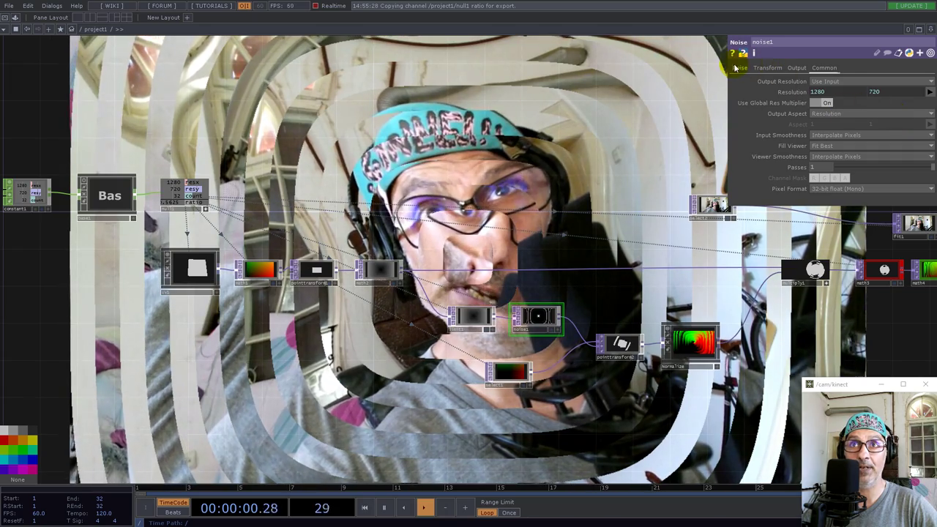
left_click_drag(870, 134, 931, 135)
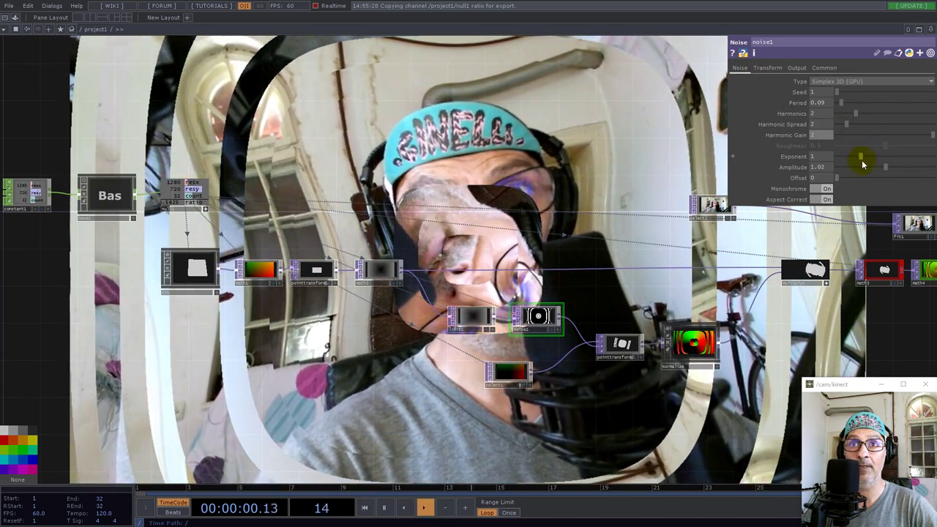
left_click_drag(886, 168, 851, 154)
left_click_drag(849, 115, 914, 115)
Open the count value of the constant1 node for editing.
left_click_drag(234, 151, 477, 166)
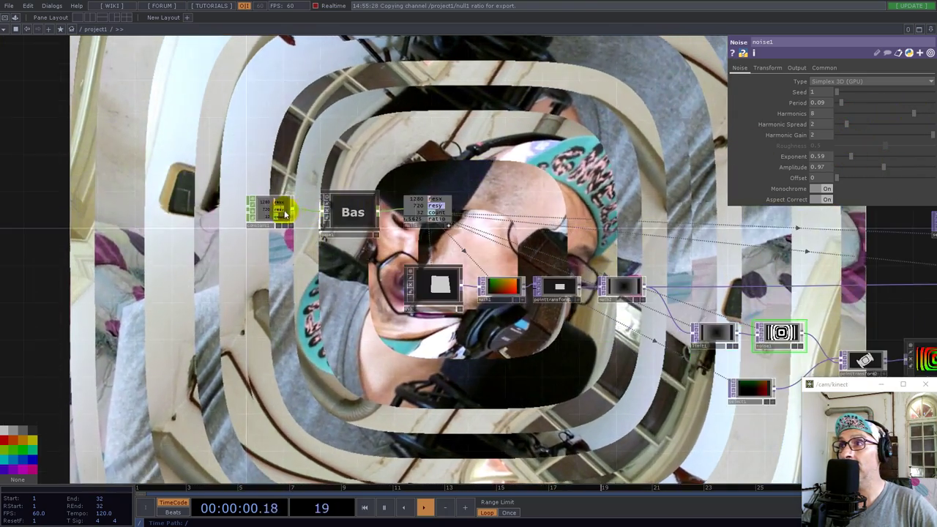
left_click(280, 210)
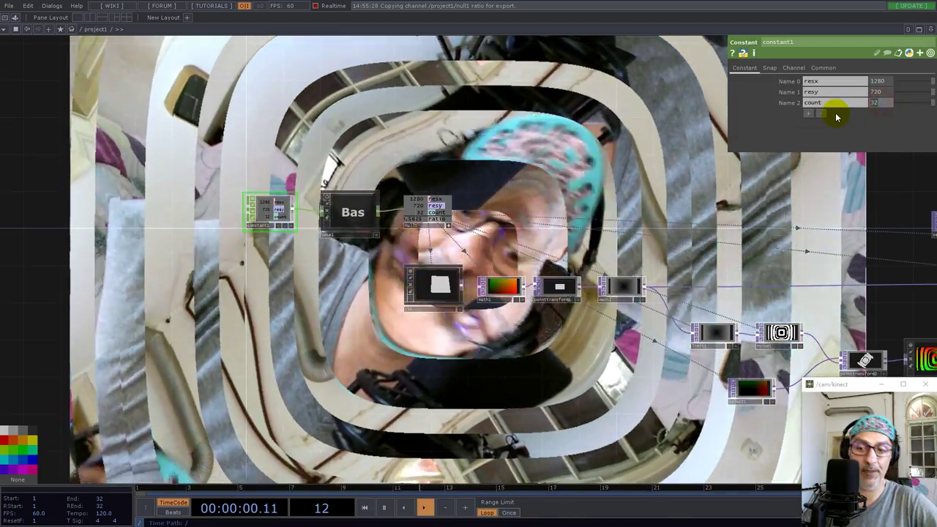